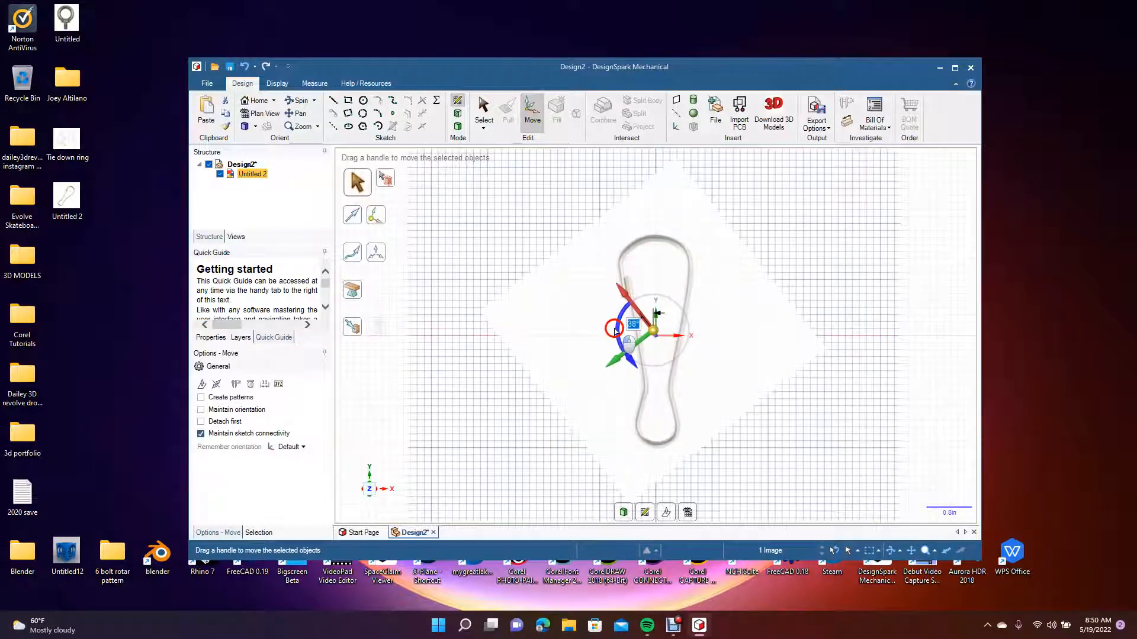
Deselect the reference image of the clip and maximize the program window
{"action": "left_click", "coordinate": [927, 294]}
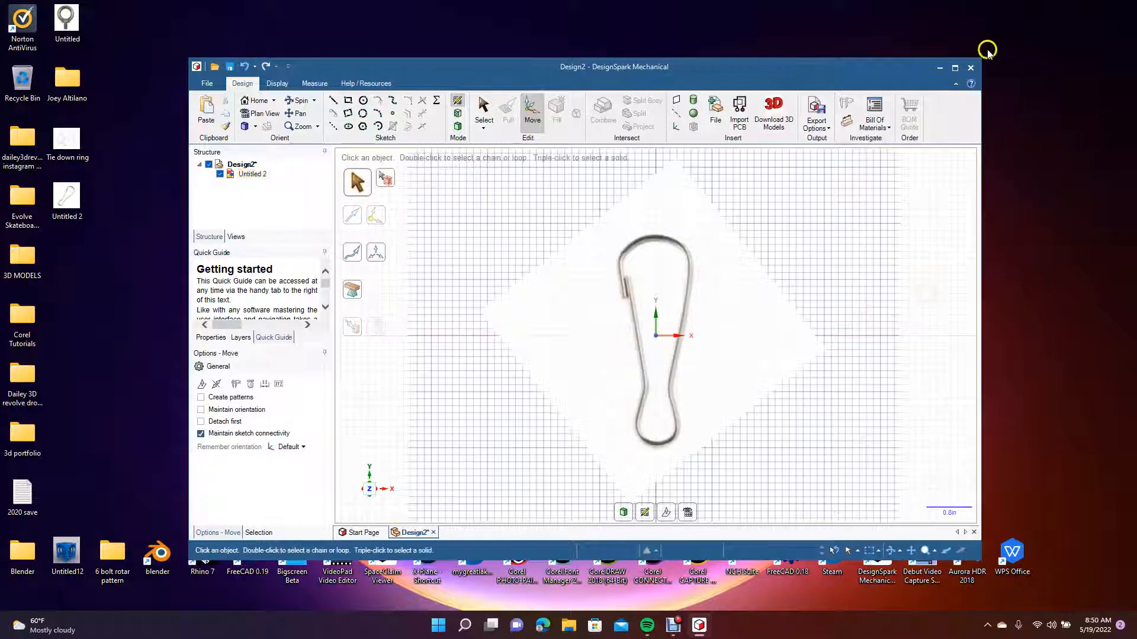
{"action": "left_click", "coordinate": [955, 68]}
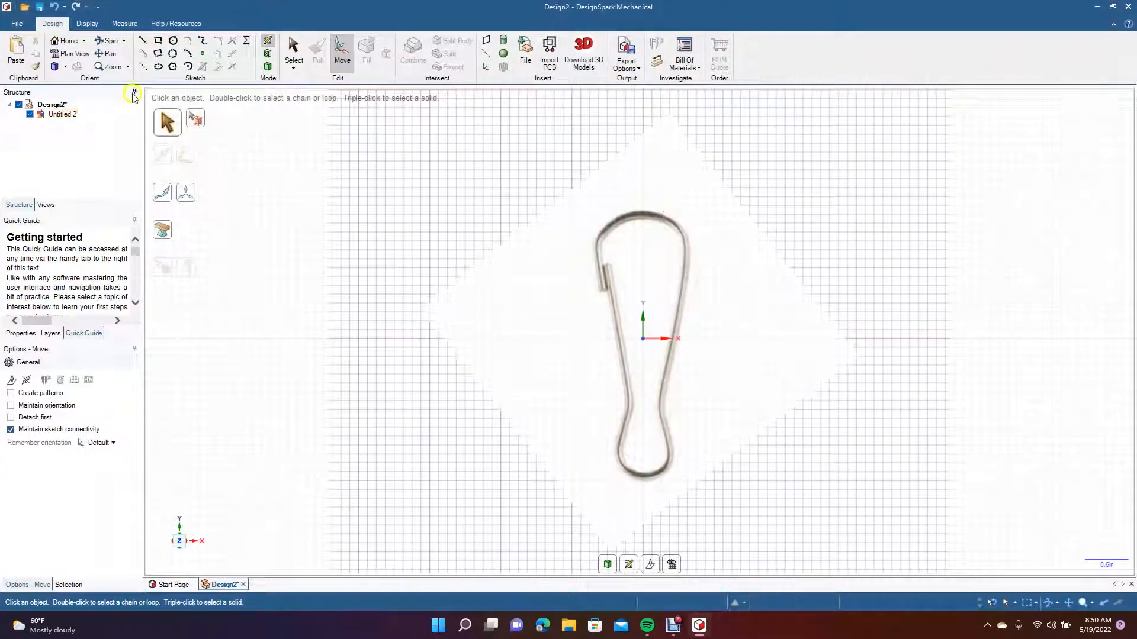
{"action": "left_click", "coordinate": [141, 41]}
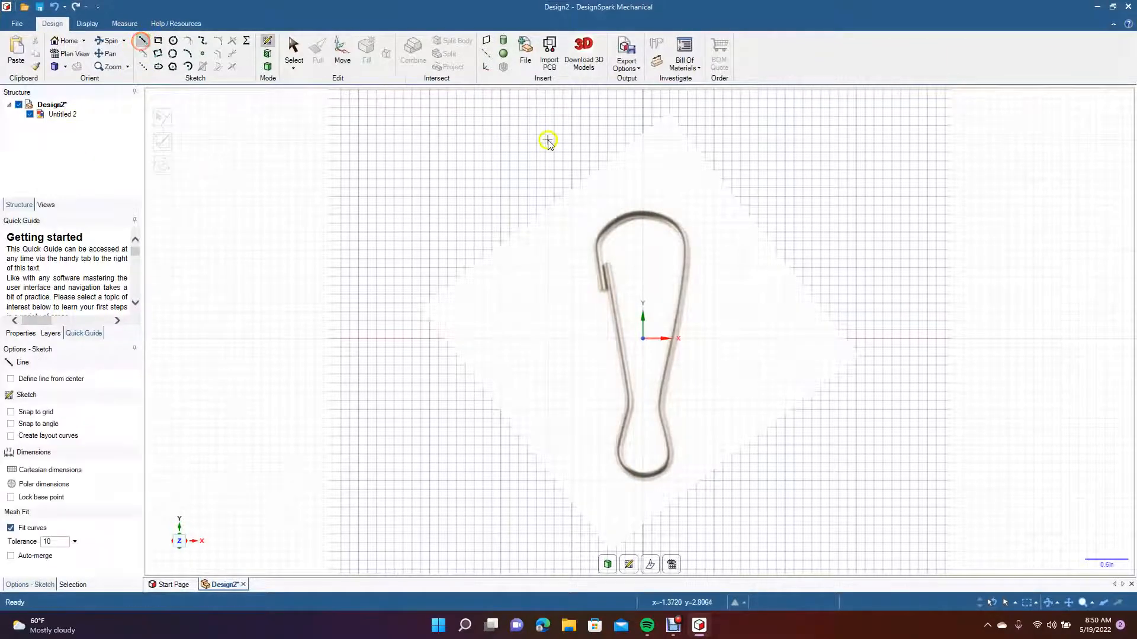
{"action": "left_click", "coordinate": [531, 175]}
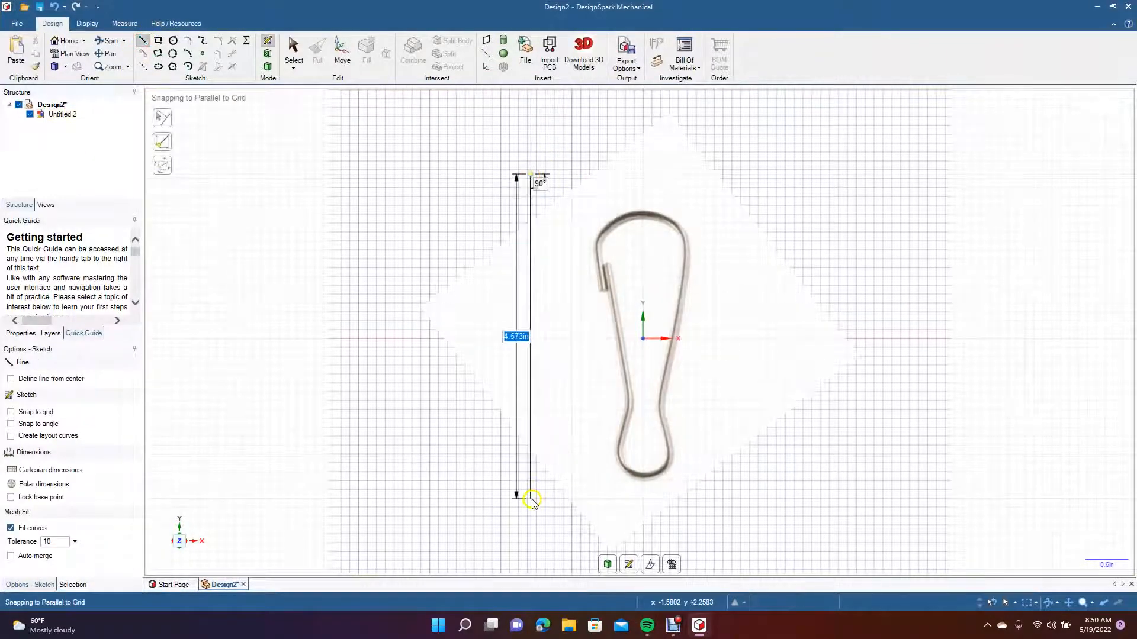
{"action": "left_click", "coordinate": [531, 459]}
{"action": "left_click", "coordinate": [293, 49]}
{"action": "left_click", "coordinate": [531, 271]}
{"action": "mouse_move", "coordinate": [554, 294]}
{"action": "left_mouse_down"}
{"action": "mouse_move", "coordinate": [642, 261]}
{"action": "mouse_move", "coordinate": [643, 295]}
{"action": "mouse_move", "coordinate": [918, 295]}
{"action": "left_mouse_up"}
{"action": "left_click", "coordinate": [918, 295]}
{"action": "key", "text": "Delete"}
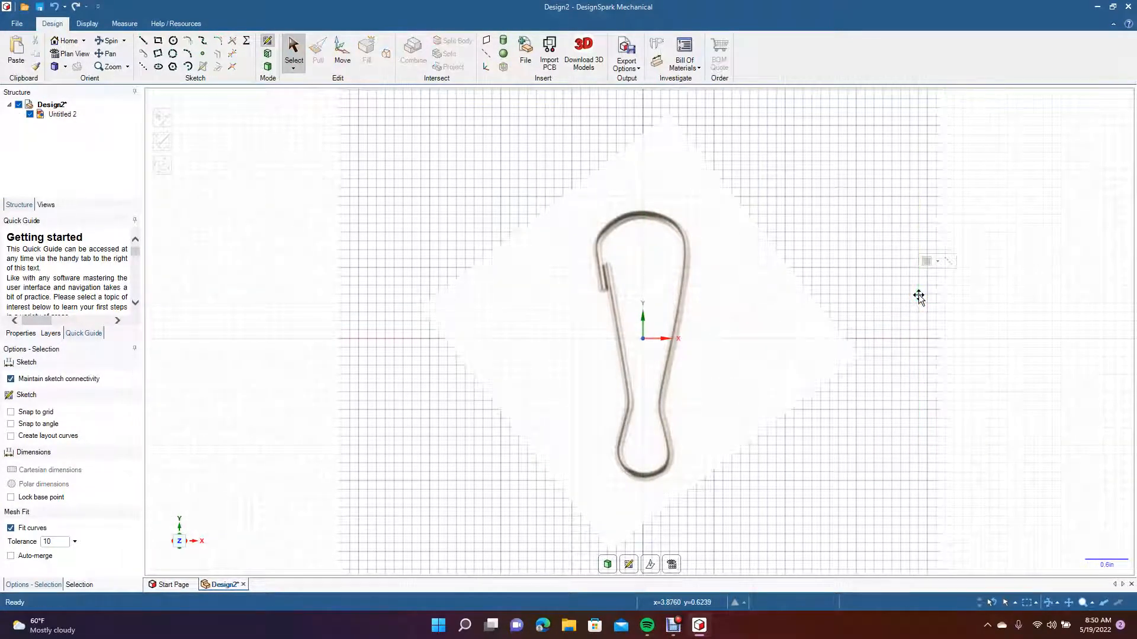
{"action": "left_click", "coordinate": [716, 384]}
{"action": "left_click", "coordinate": [636, 448]}
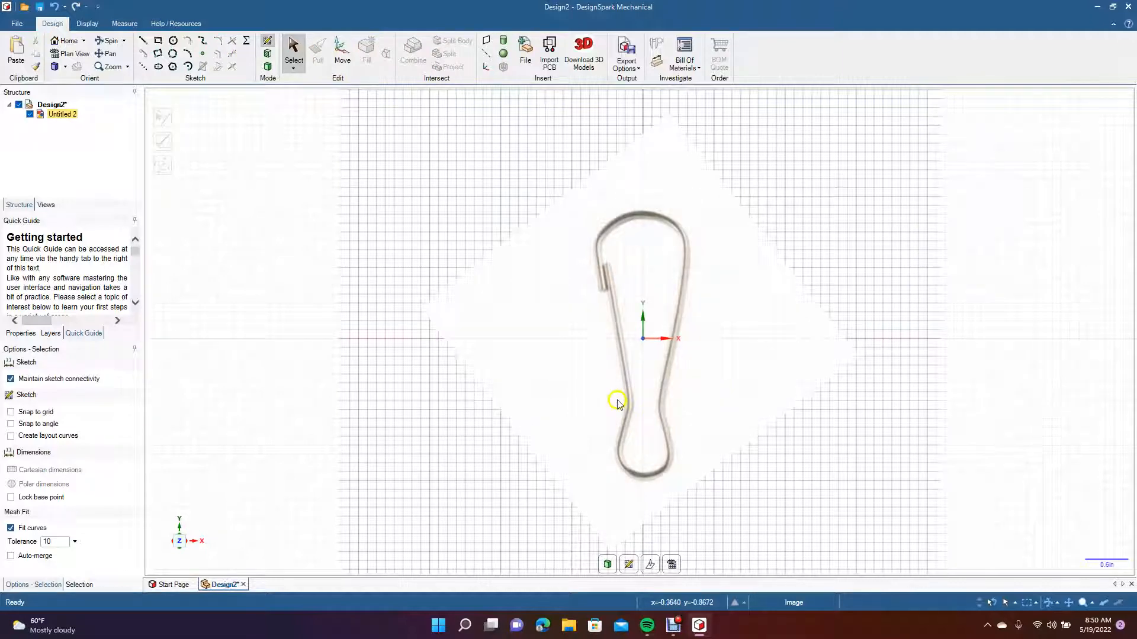
{"action": "left_click", "coordinate": [645, 277]}
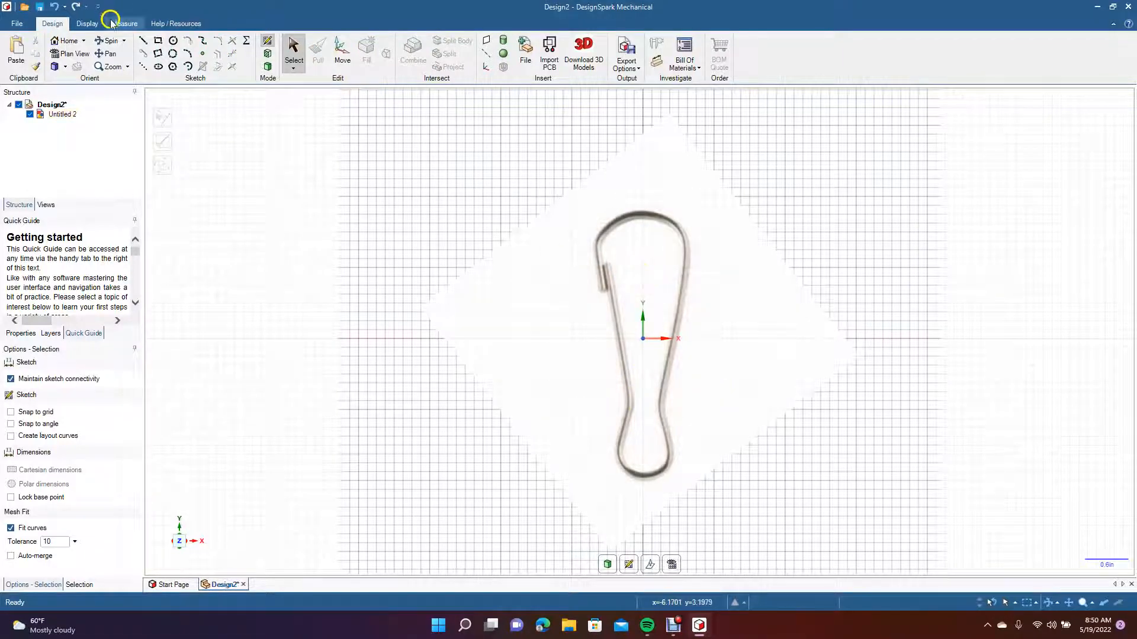
Draw a vertical line about 4.32 in long through the centre of the clip image and set it as the mirror line
{"action": "left_click", "coordinate": [143, 41]}
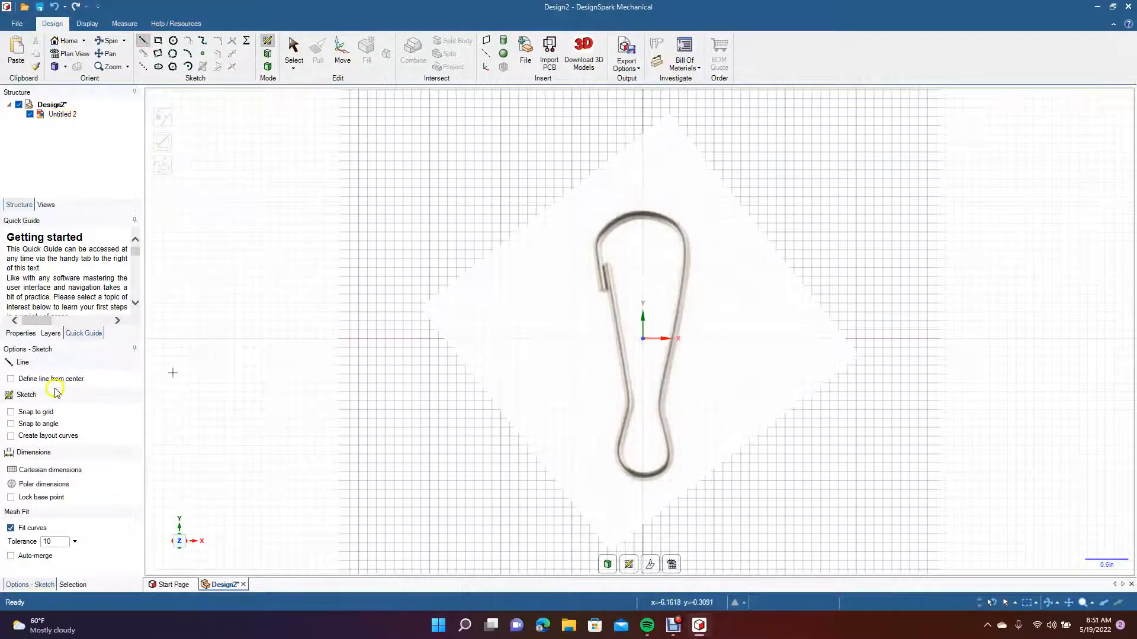
{"action": "left_click", "coordinate": [643, 201]}
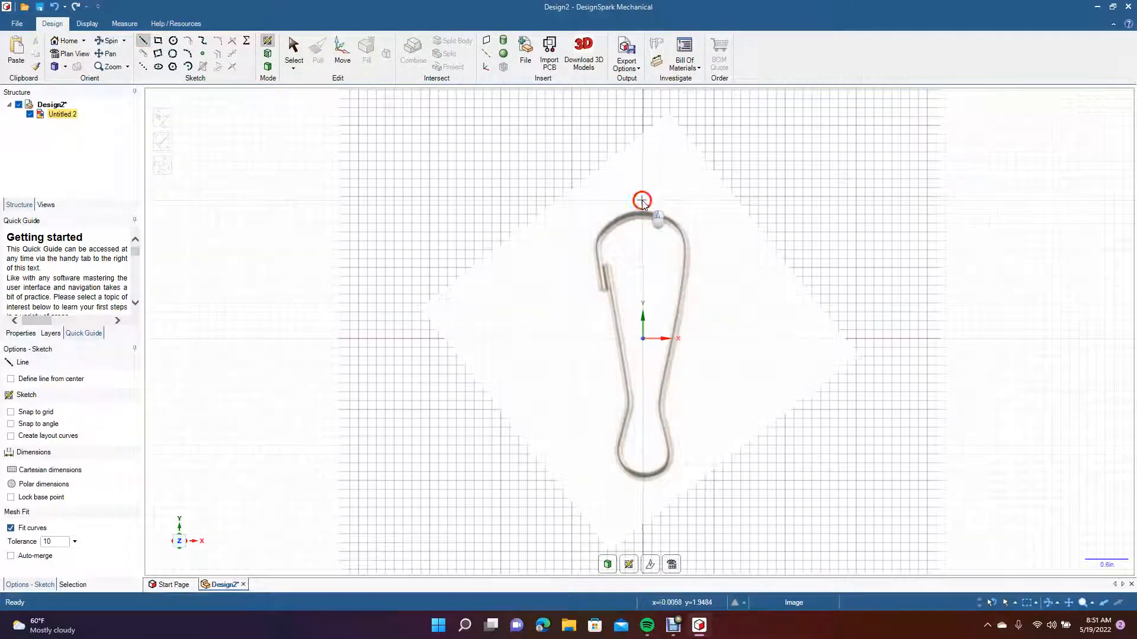
{"action": "left_click", "coordinate": [642, 504]}
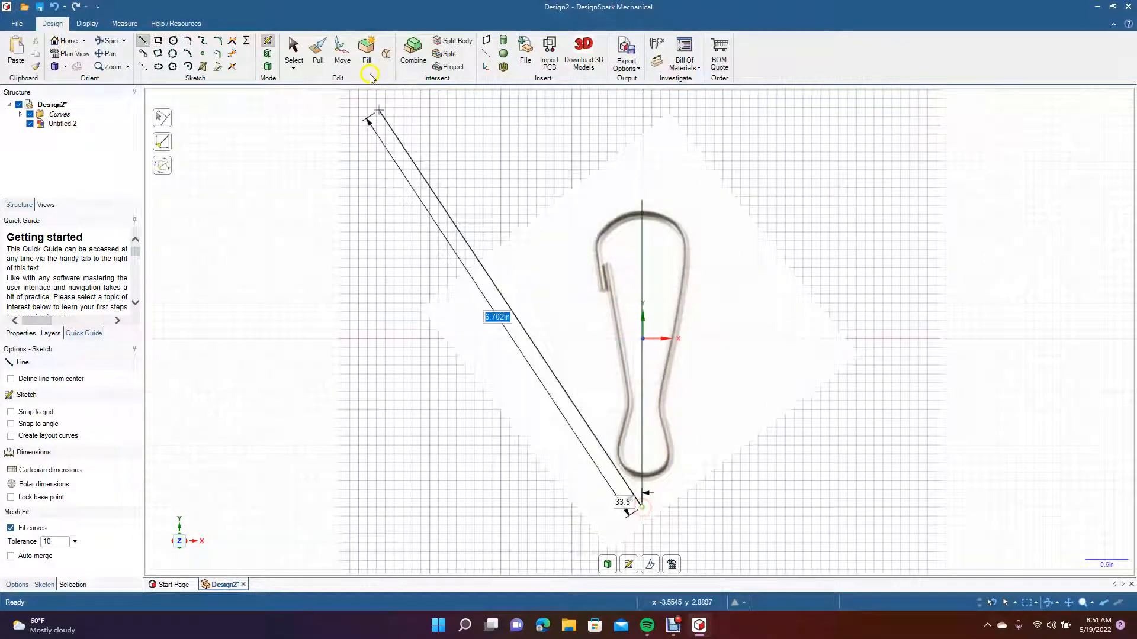
{"action": "left_click", "coordinate": [286, 55]}
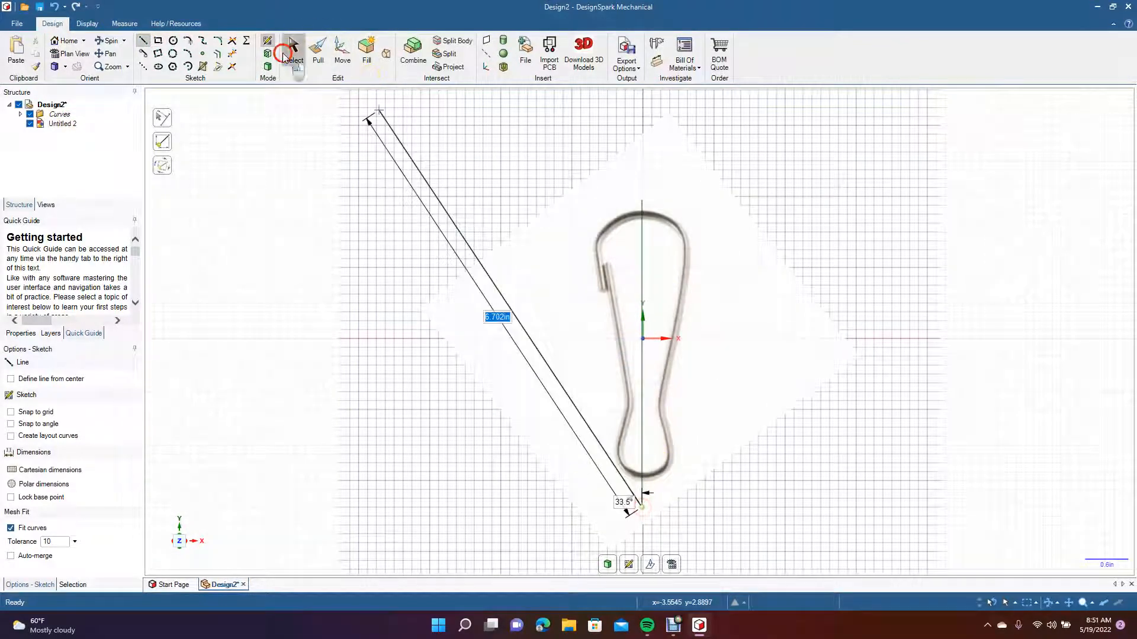
{"action": "right_click", "coordinate": [643, 246]}
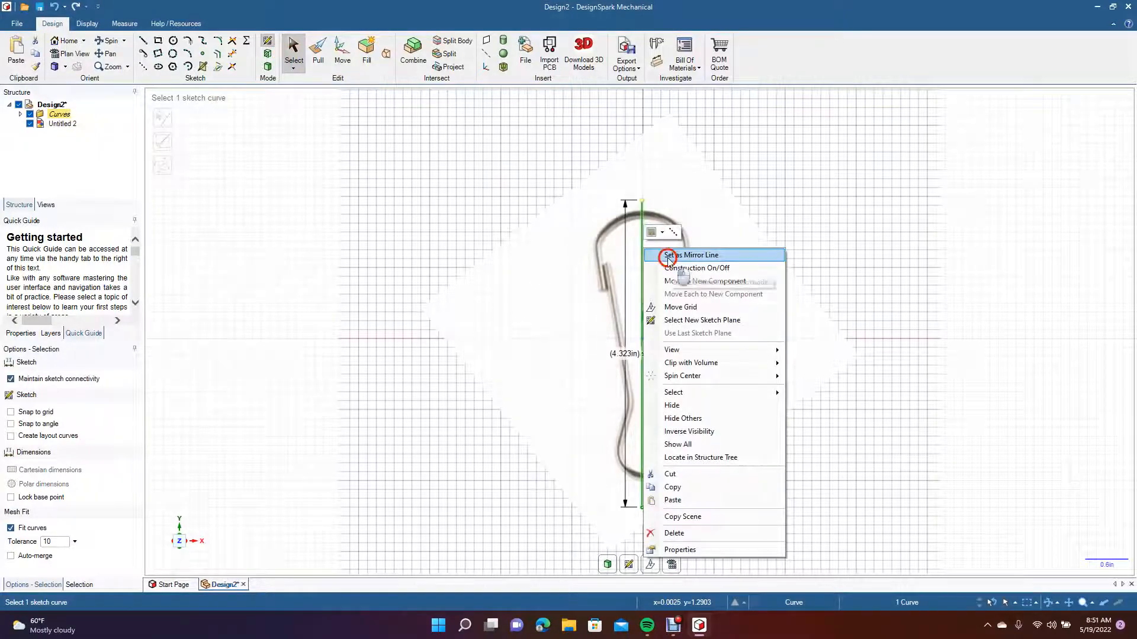
{"action": "left_click", "coordinate": [667, 255]}
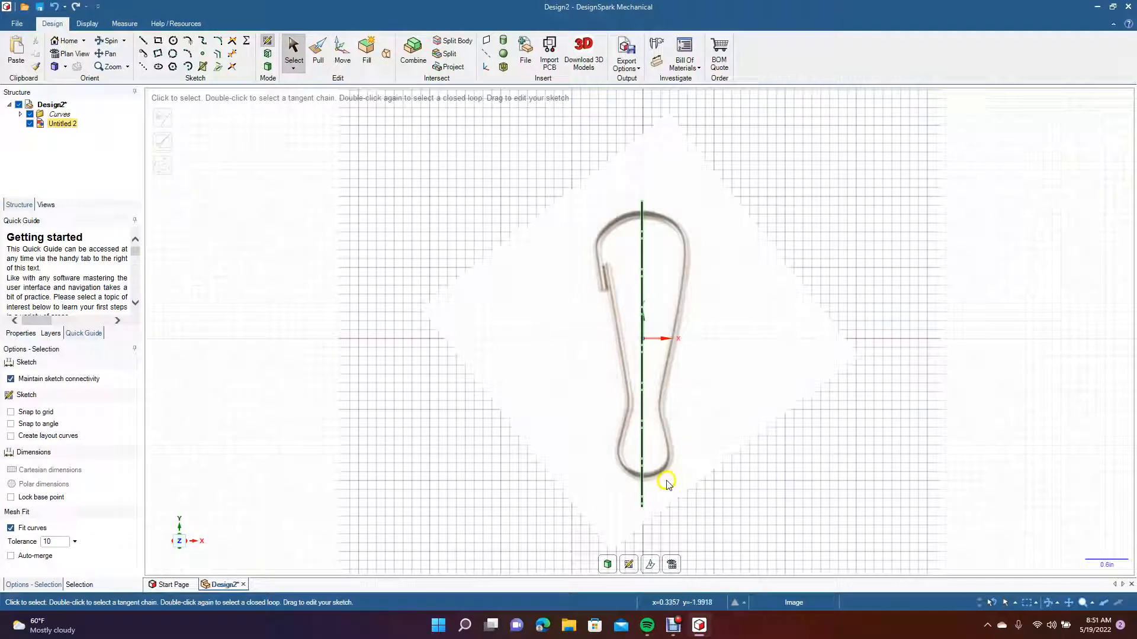
Shift the reference image slightly to the left to centre the clip on the mirror line
{"action": "left_click_drag", "start_coordinate": [594, 426], "coordinate": [590, 426]}
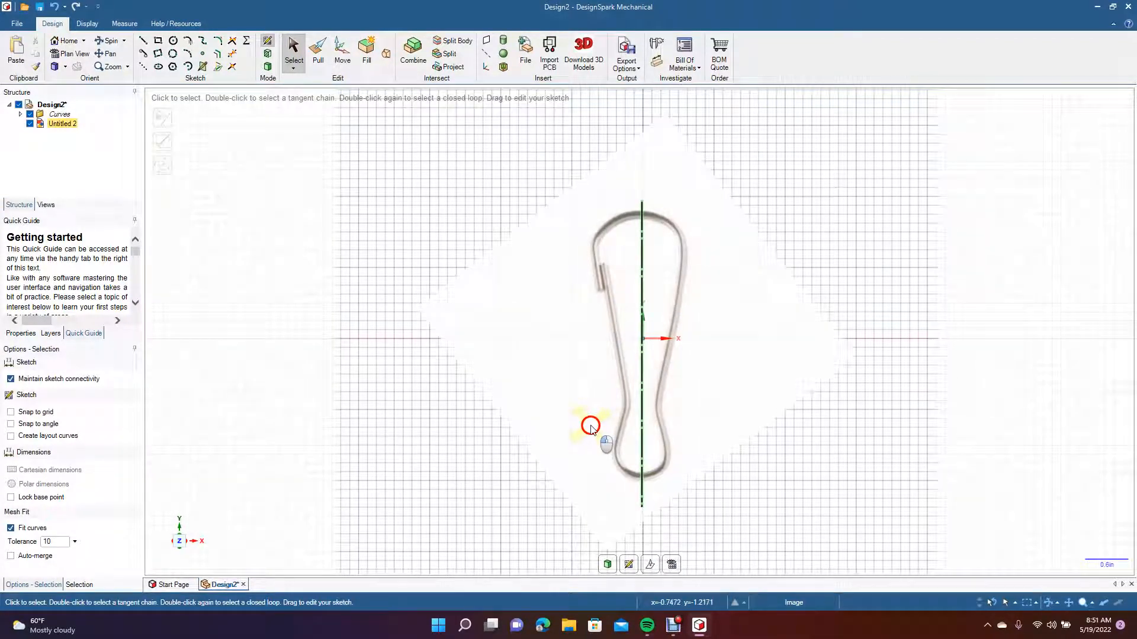
{"action": "left_click", "coordinate": [266, 330]}
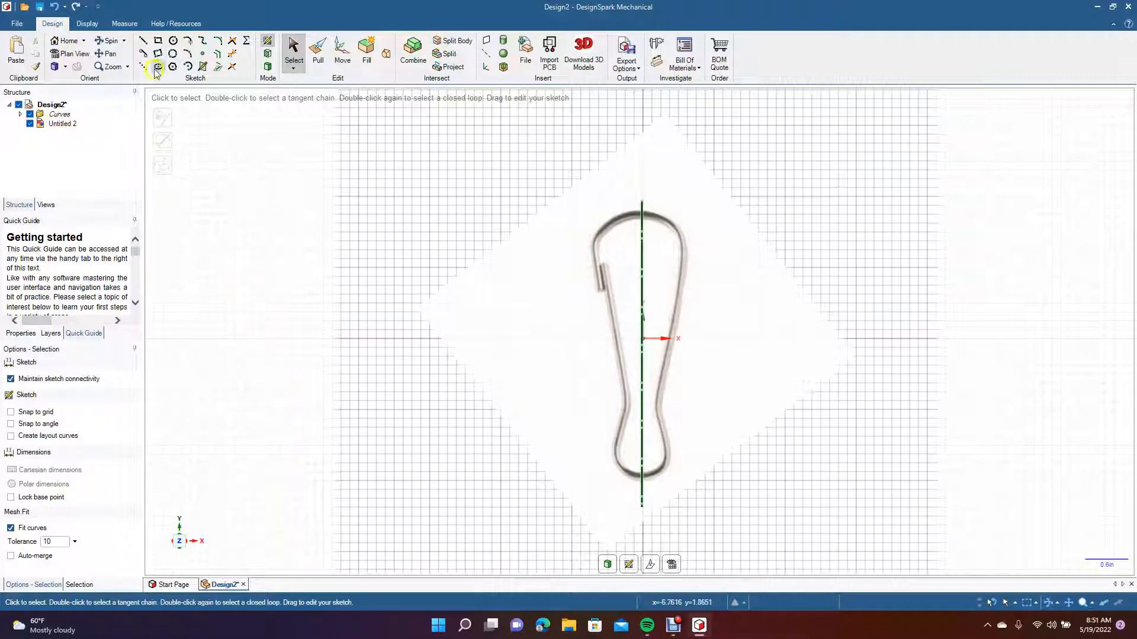
Draw a mirrored line from the mirror line inside the clip's lower loop to the upper end of its straight right side
{"action": "left_click", "coordinate": [142, 40]}
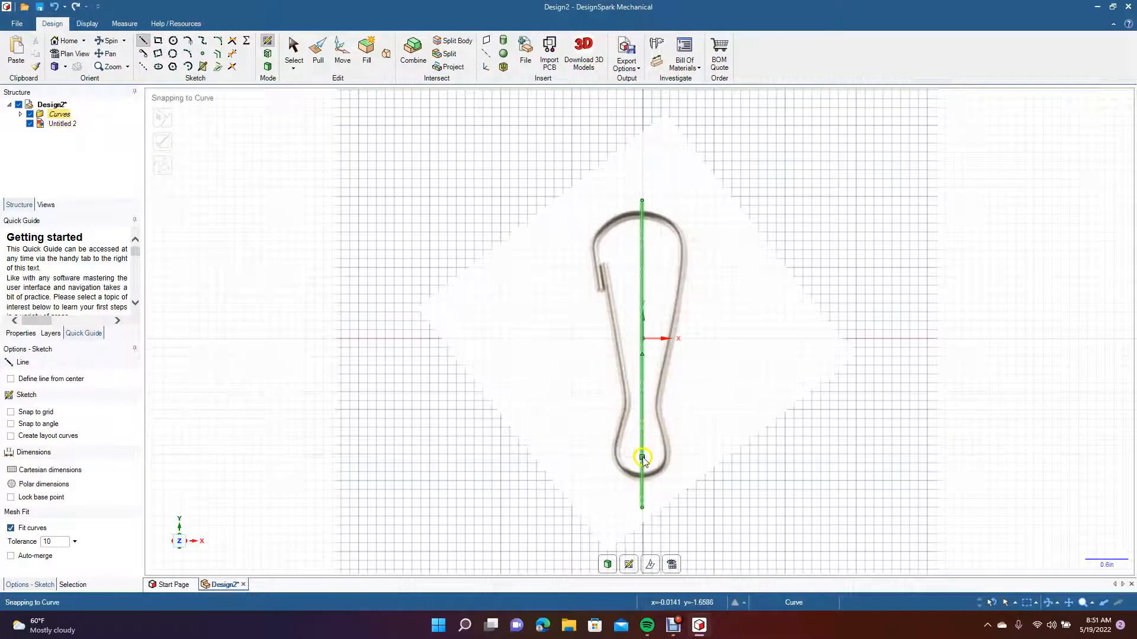
{"action": "left_click", "coordinate": [642, 458]}
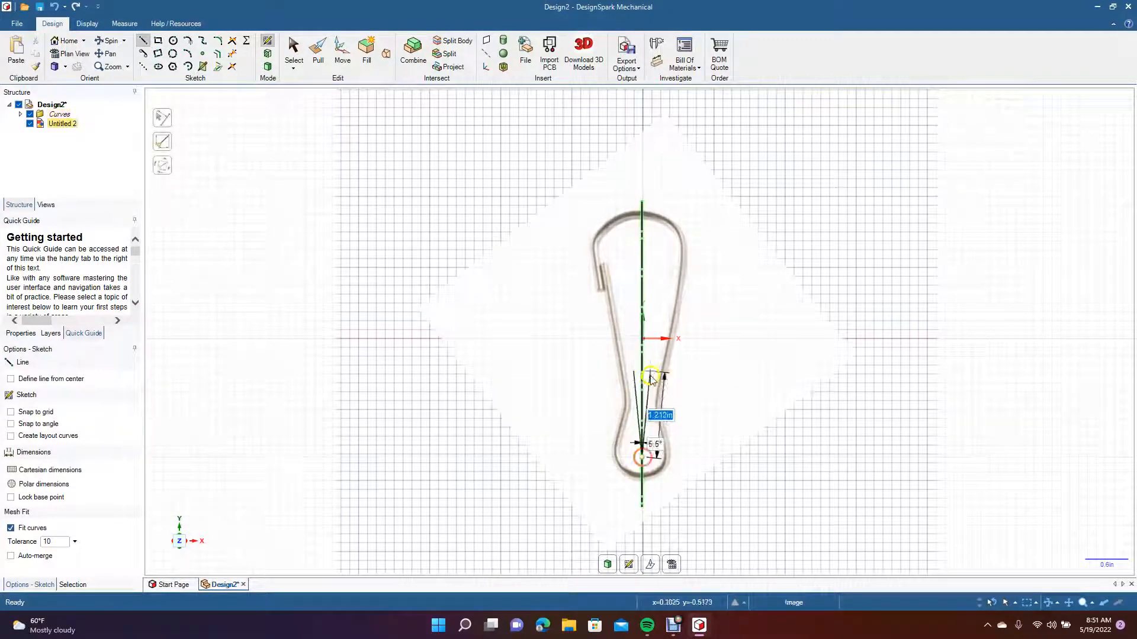
{"action": "left_click", "coordinate": [681, 265]}
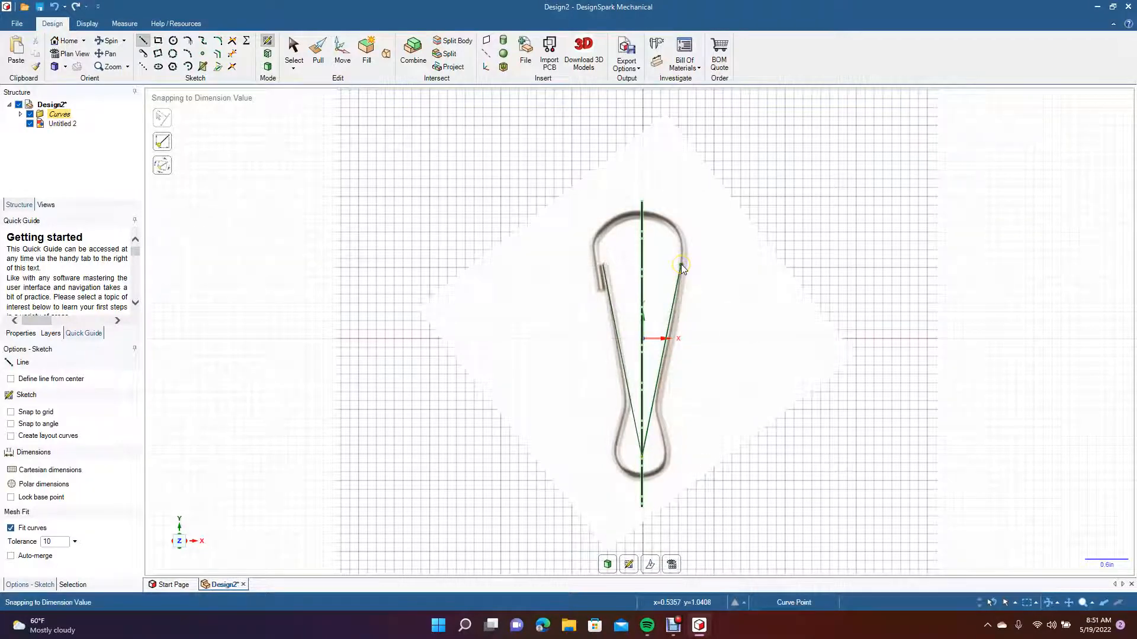
{"action": "left_click", "coordinate": [293, 58]}
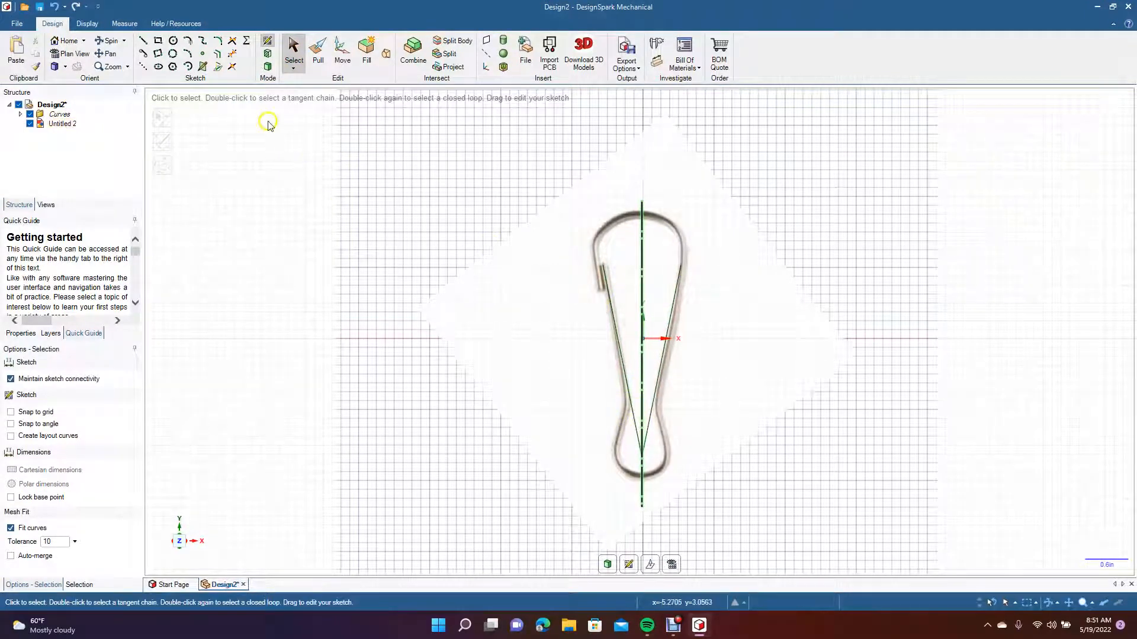
Draw a mirrored line about 0.8 in long from the clip's left neck down to the widest point of its lower loop
{"action": "left_click", "coordinate": [142, 40]}
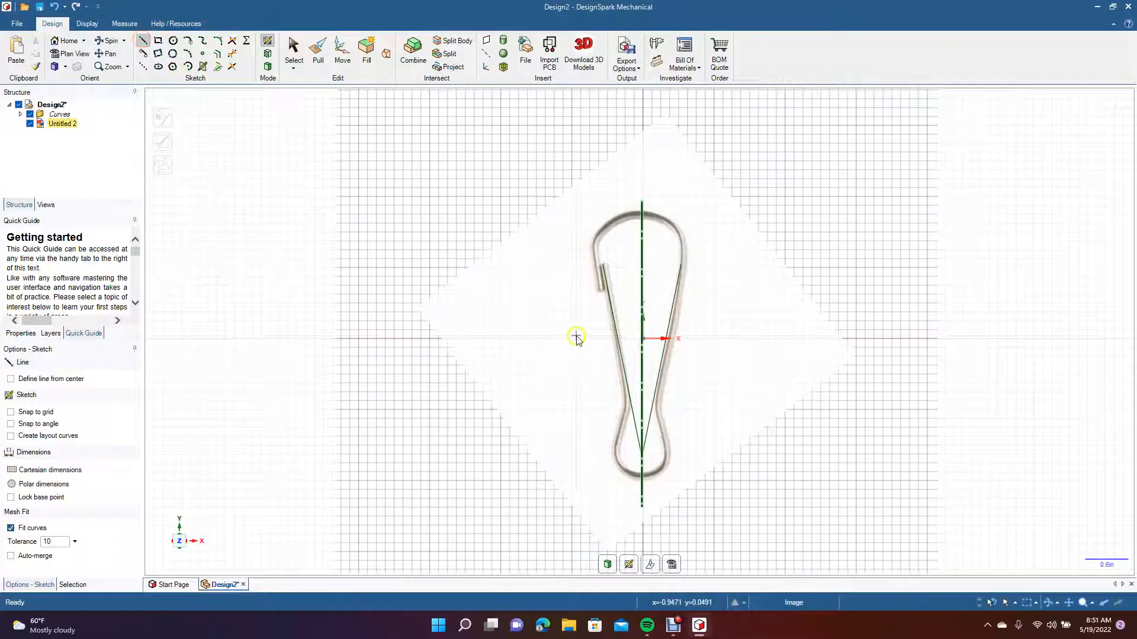
{"action": "left_click", "coordinate": [628, 392]}
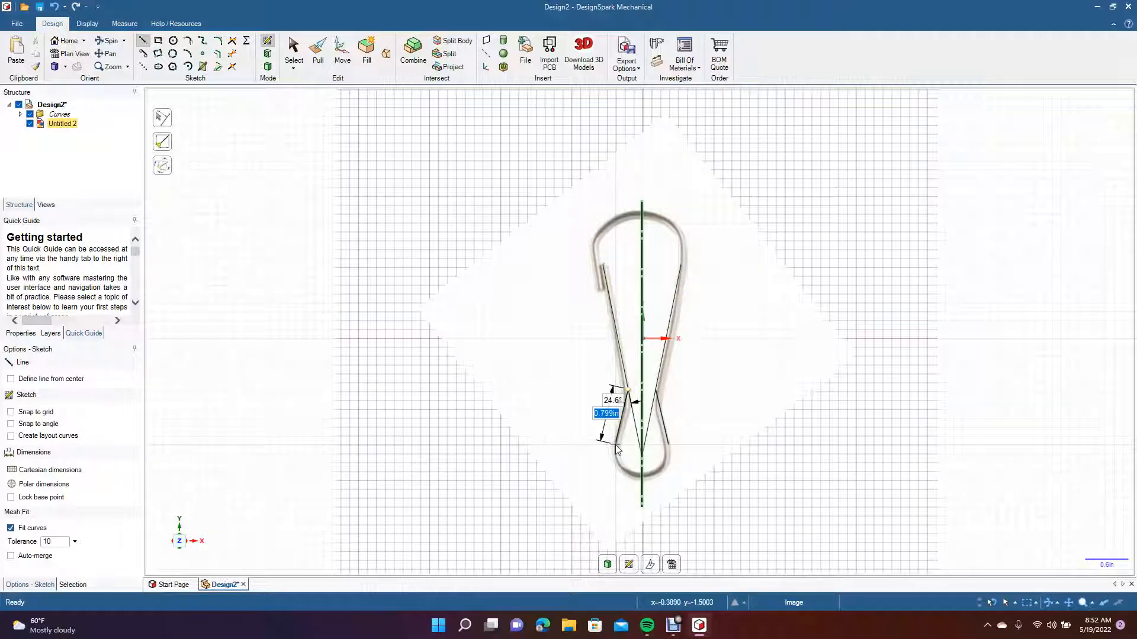
{"action": "left_click", "coordinate": [615, 445]}
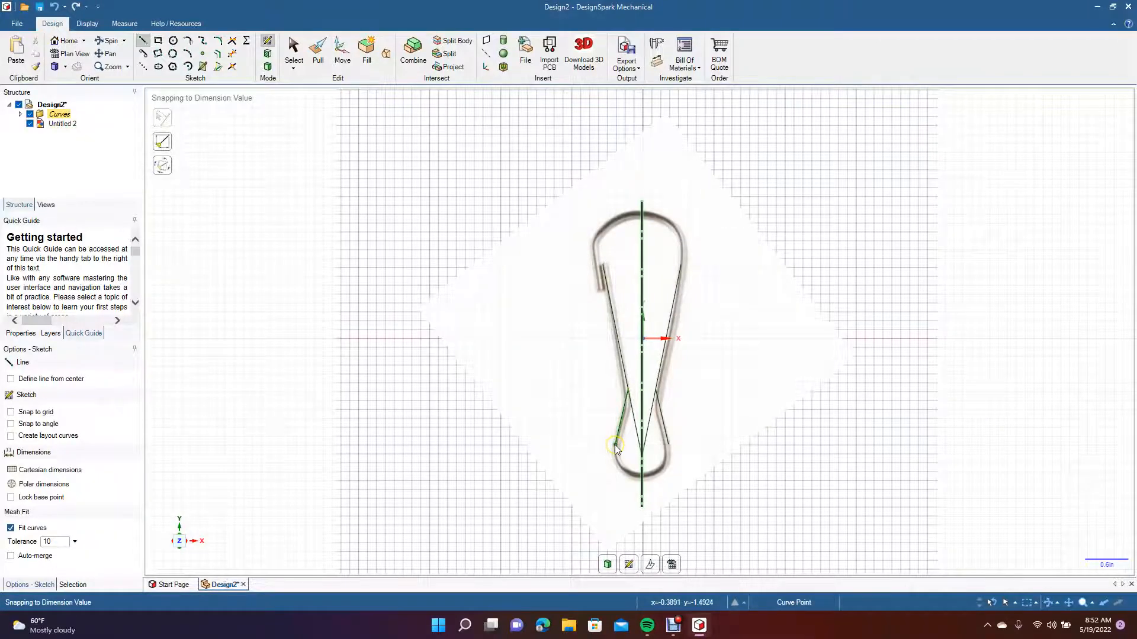
{"action": "left_click", "coordinate": [293, 48]}
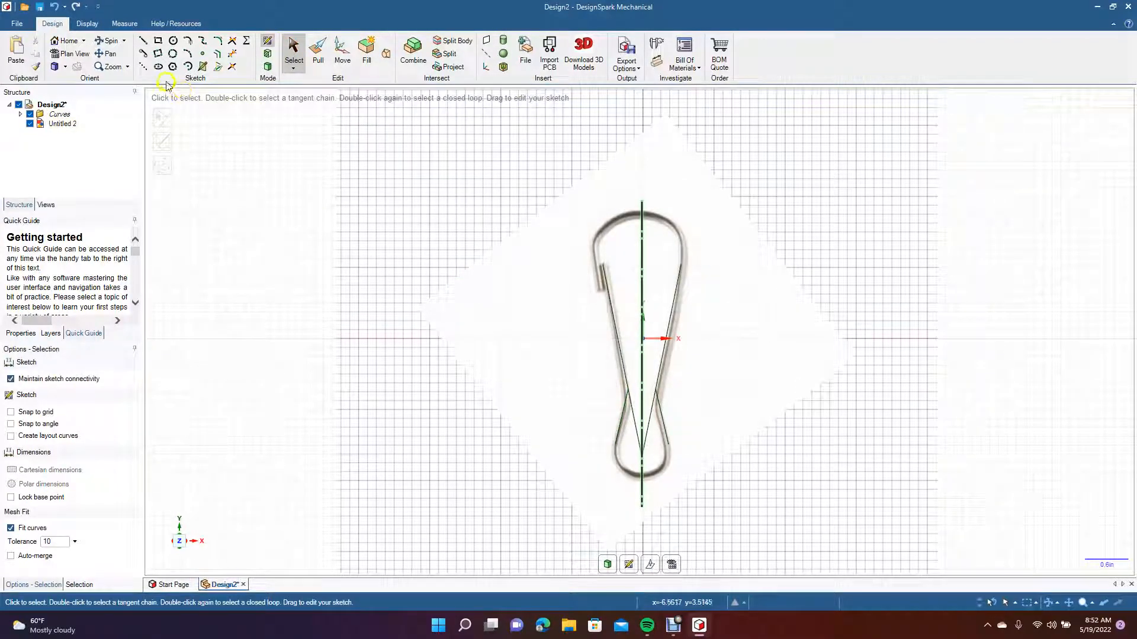
Draw a mirrored tangent arc of about 0.71 in diameter from the short left line's lower end to the mirror line, closing the lower loop
{"action": "left_click", "coordinate": [190, 41]}
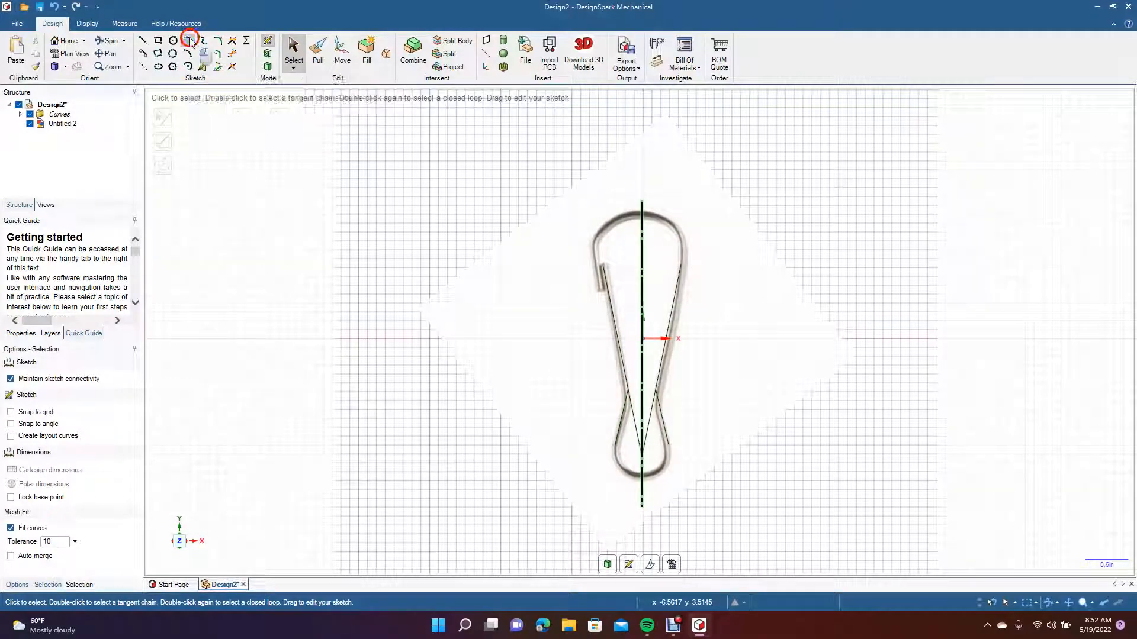
{"action": "left_click", "coordinate": [616, 444]}
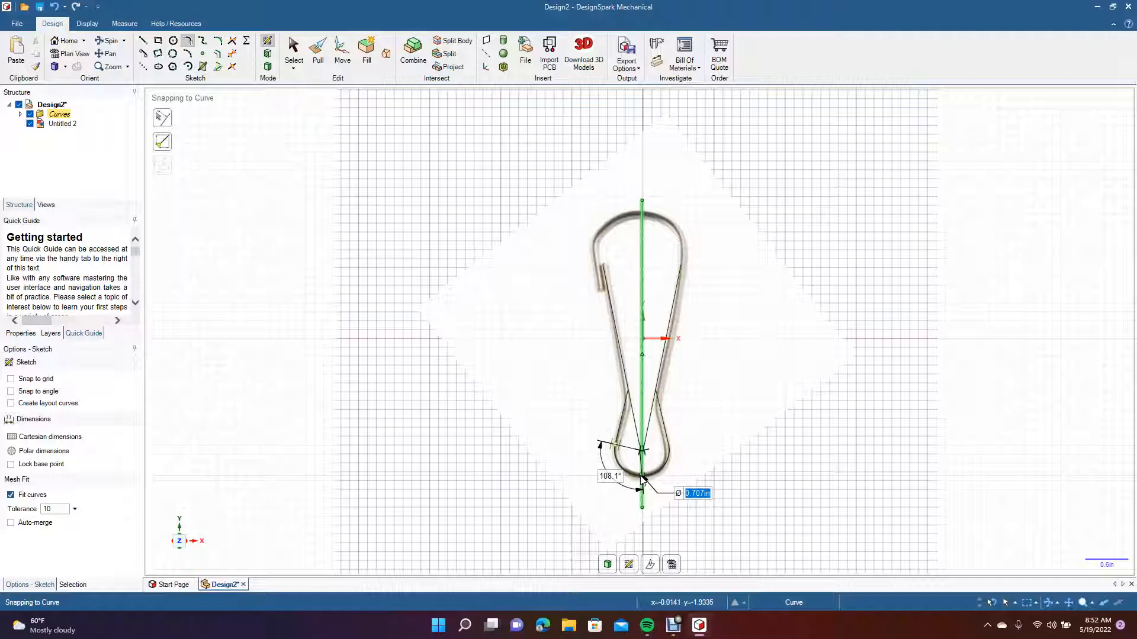
{"action": "left_click", "coordinate": [642, 477]}
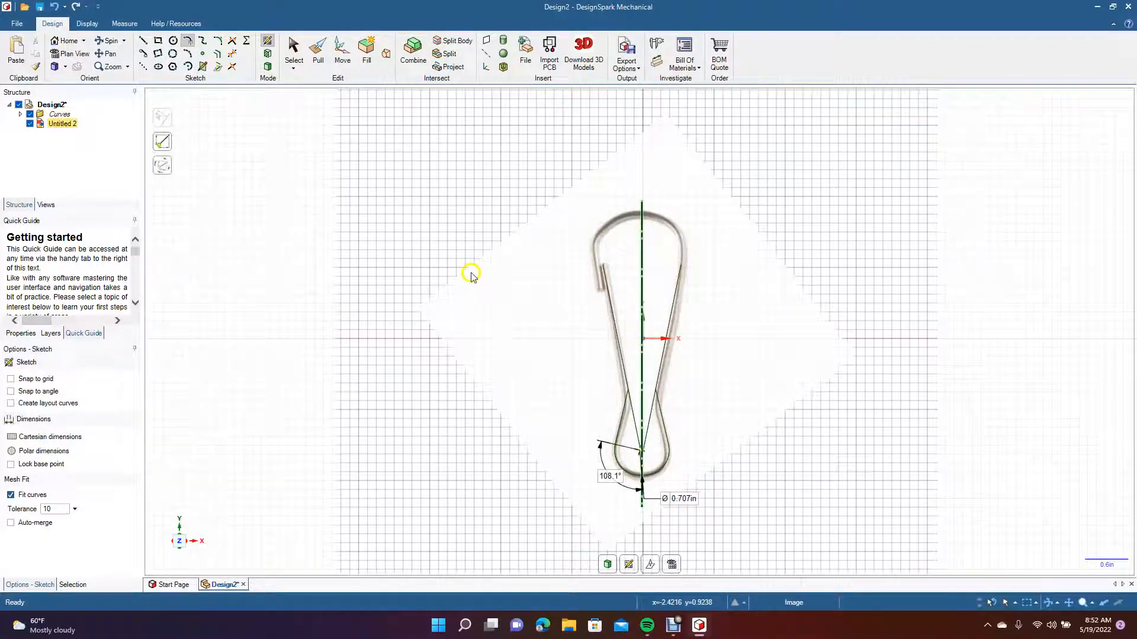
{"action": "left_click", "coordinate": [293, 51]}
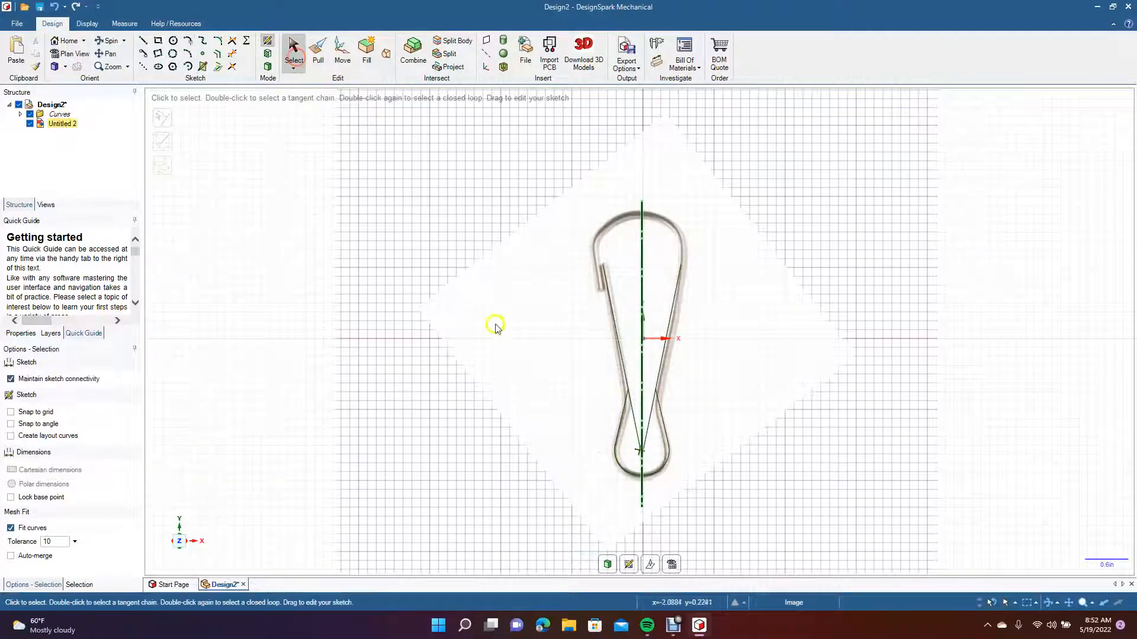
Turn off the mirror line setting on the vertical centre line
{"action": "left_click", "coordinate": [664, 411]}
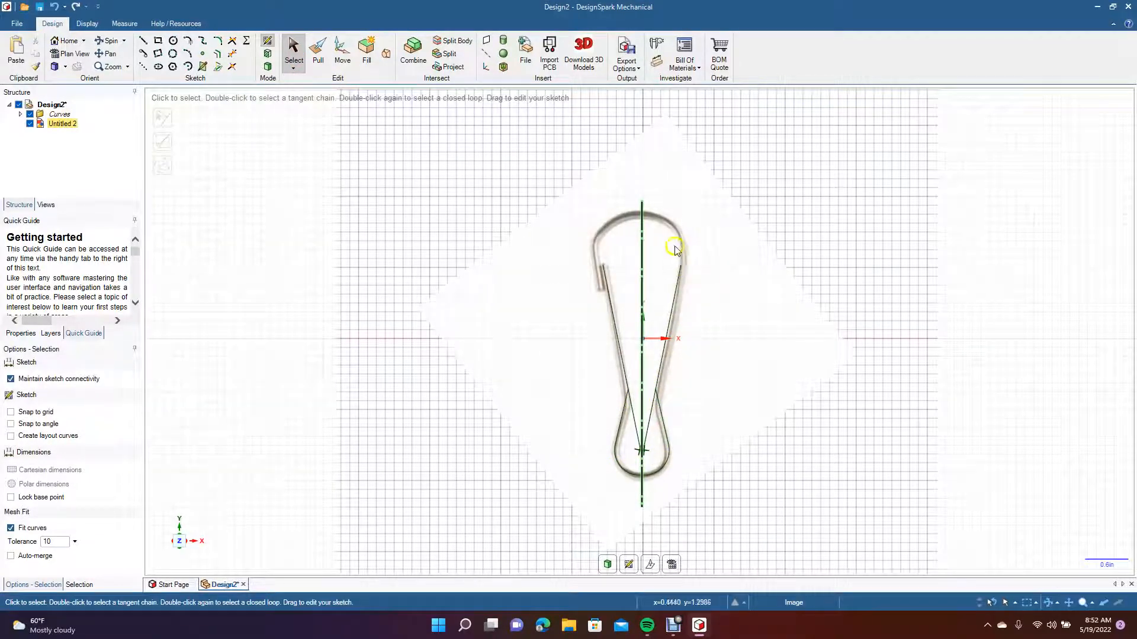
{"action": "left_click", "coordinate": [642, 224]}
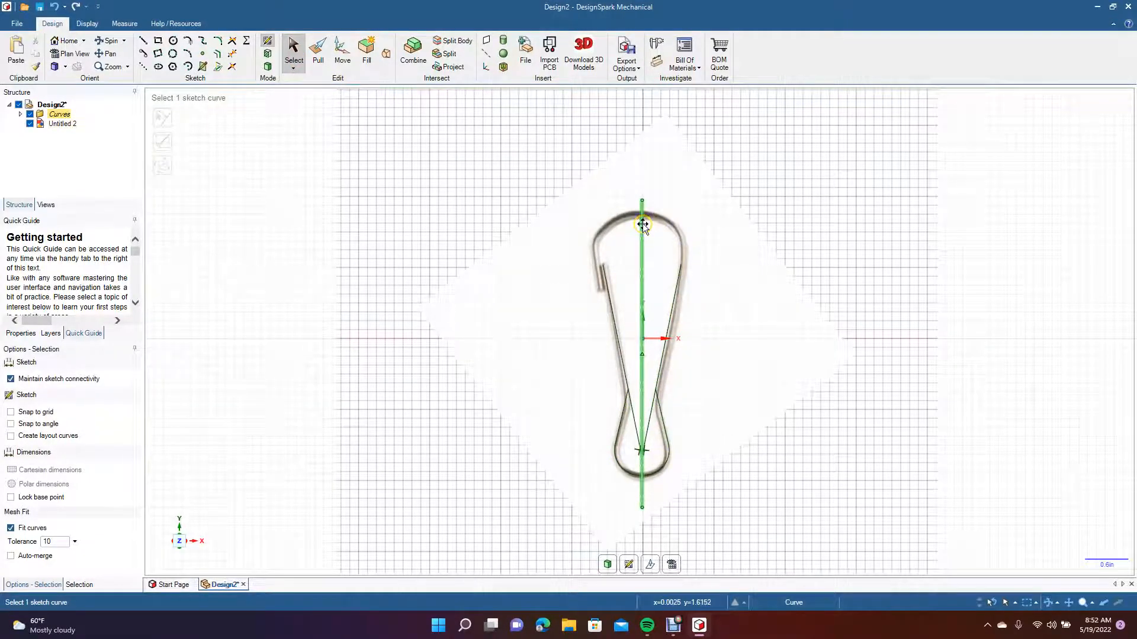
{"action": "key", "text": "Escape"}
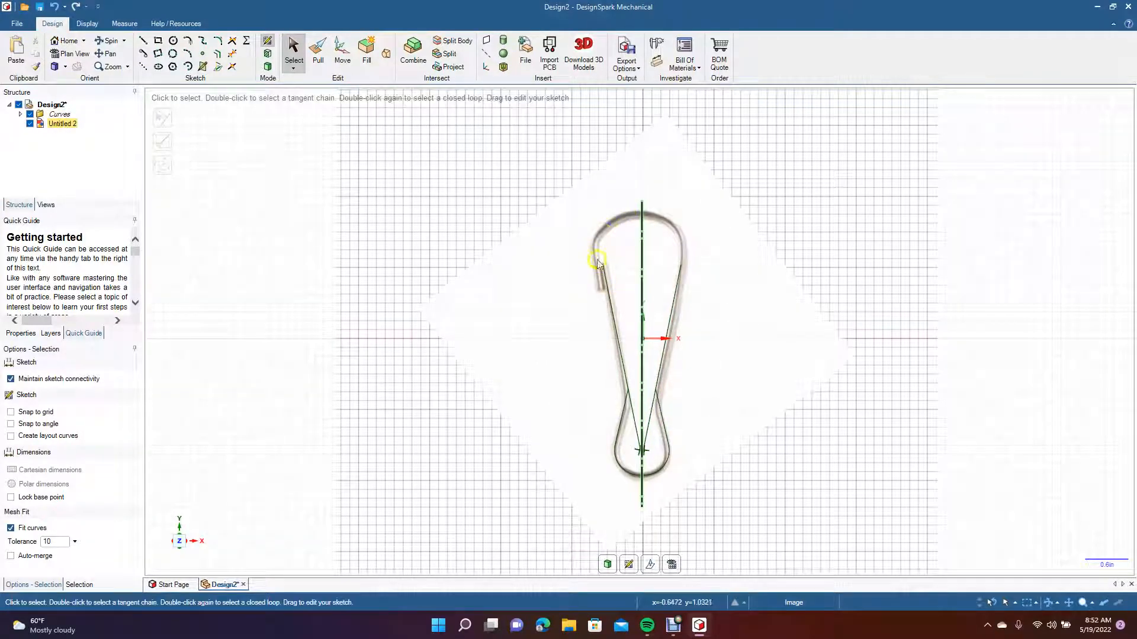
{"action": "left_click", "coordinate": [643, 225]}
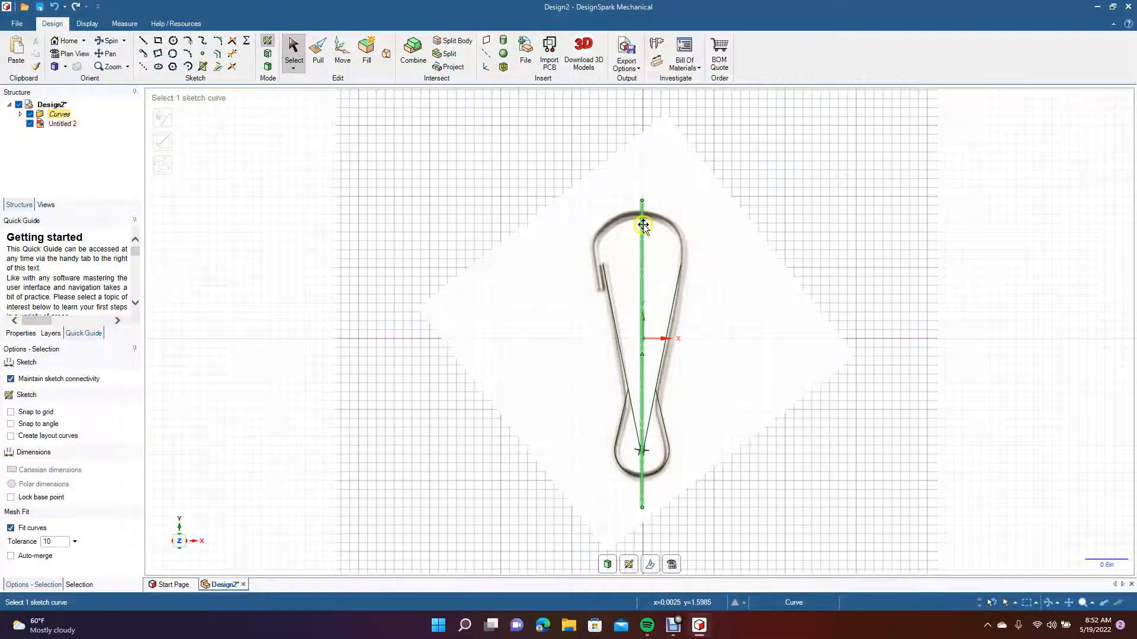
{"action": "right_click", "coordinate": [643, 224]}
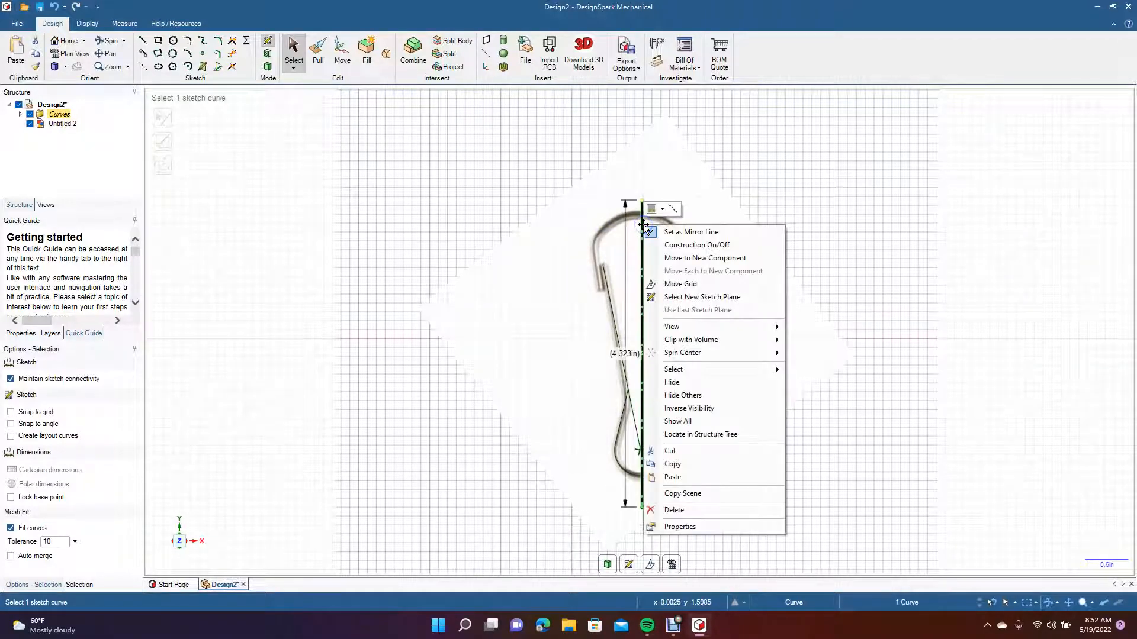
{"action": "left_click", "coordinate": [689, 232]}
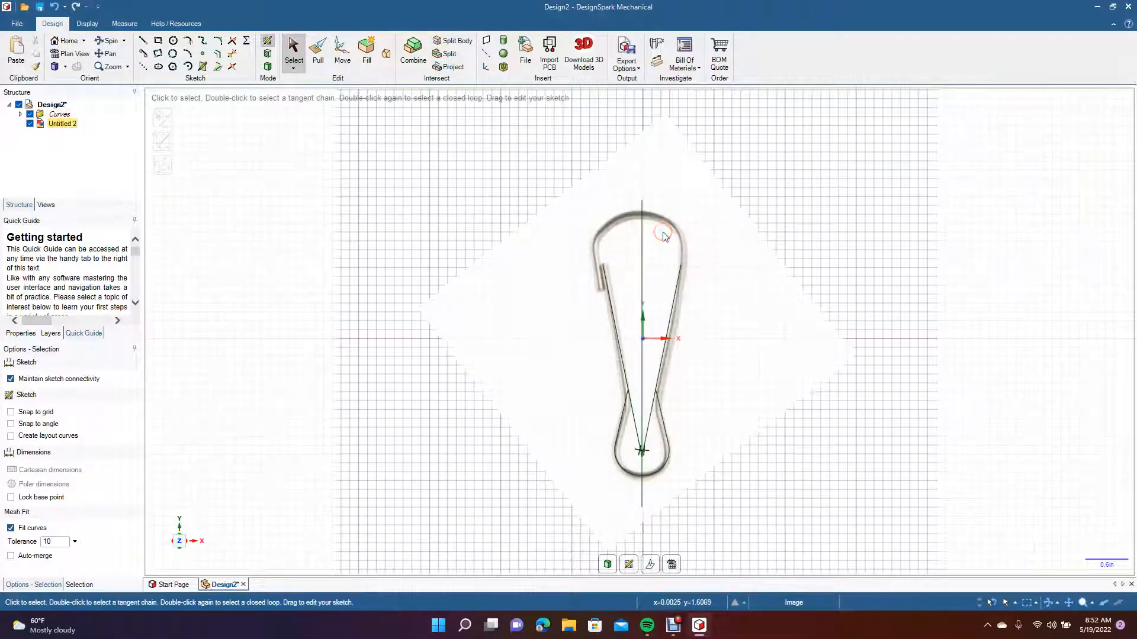
Draw a tangent arc of about 1.91 in diameter from the long right line to the centre line at the clip's top
{"action": "left_click", "coordinate": [188, 41]}
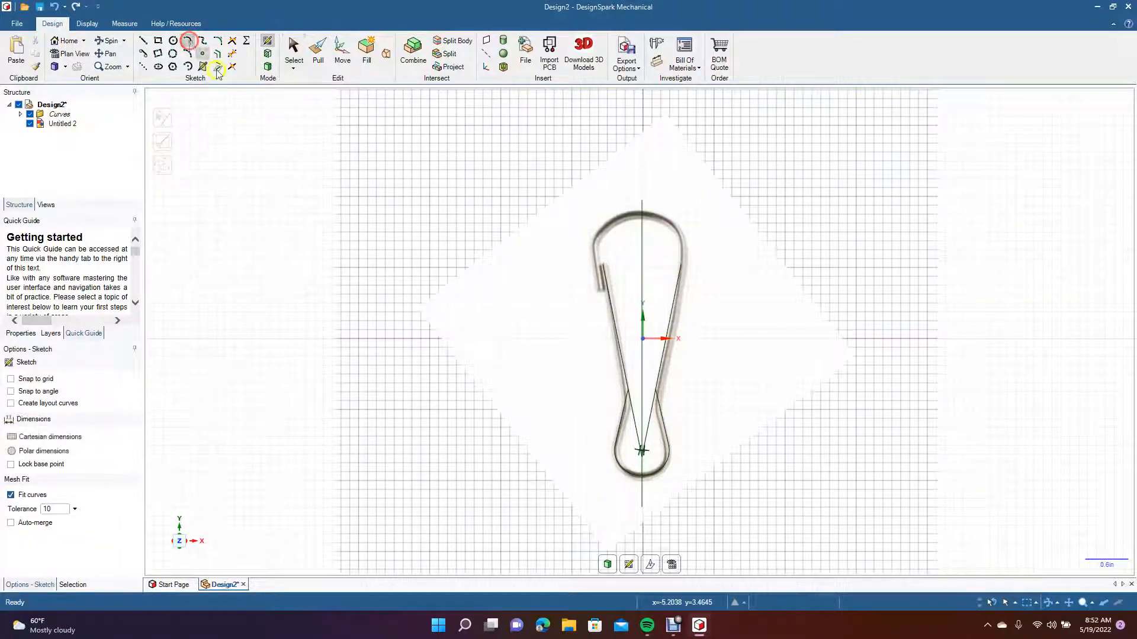
{"action": "left_click", "coordinate": [678, 290]}
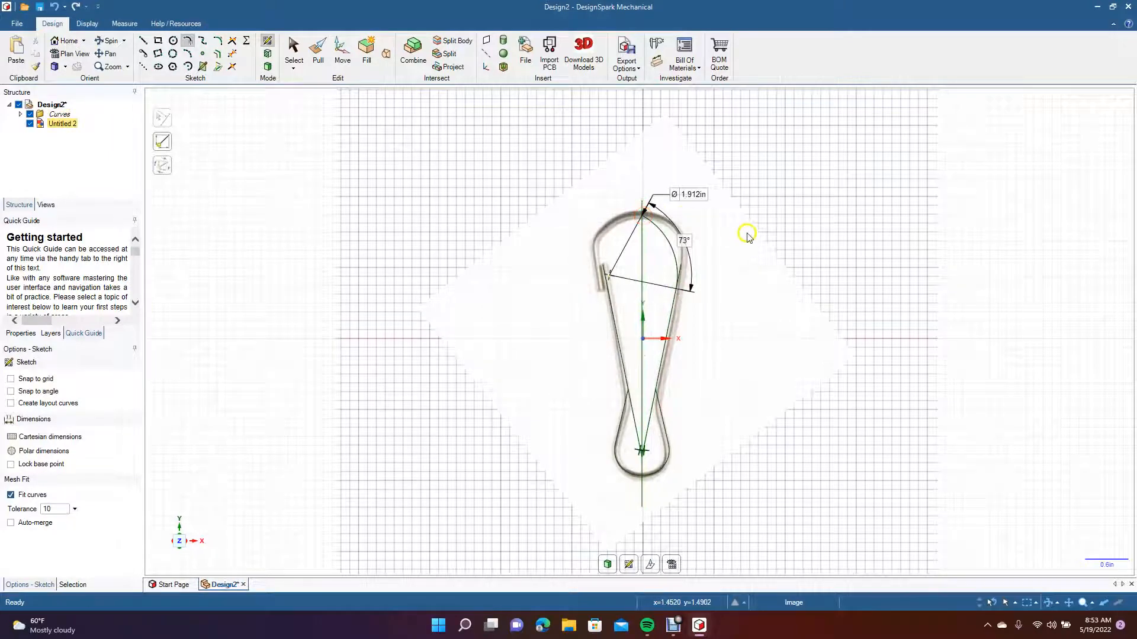
Cancel the pending arc and draw a tangent arc of about 1.2 in diameter from the long right line's upper end to the centre line
{"action": "key", "text": "Escape"}
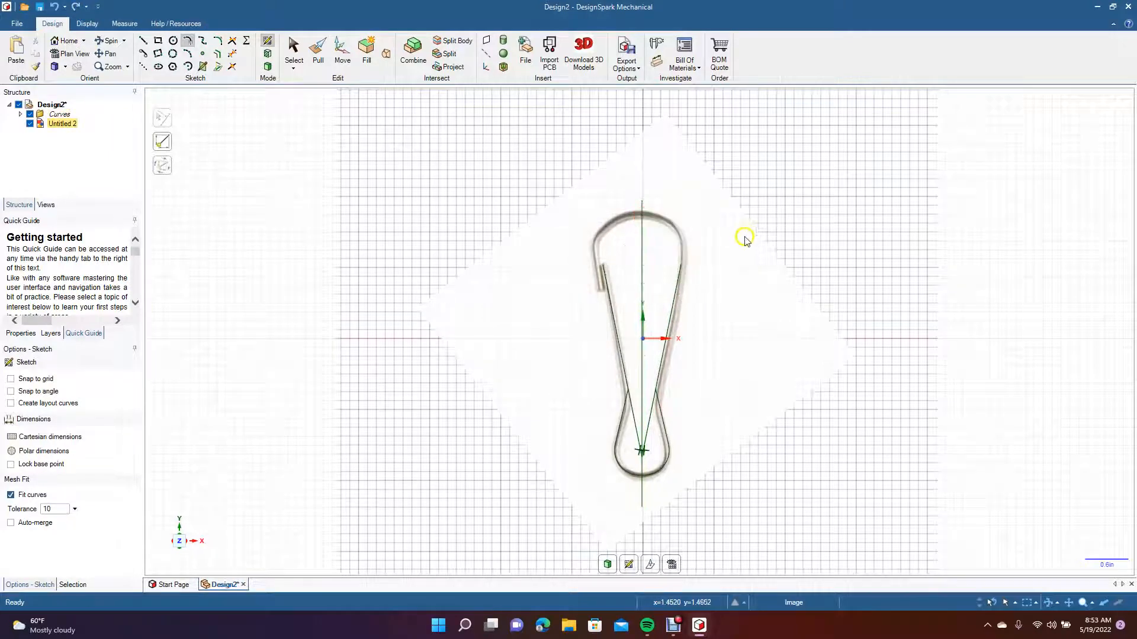
{"action": "left_click", "coordinate": [682, 264]}
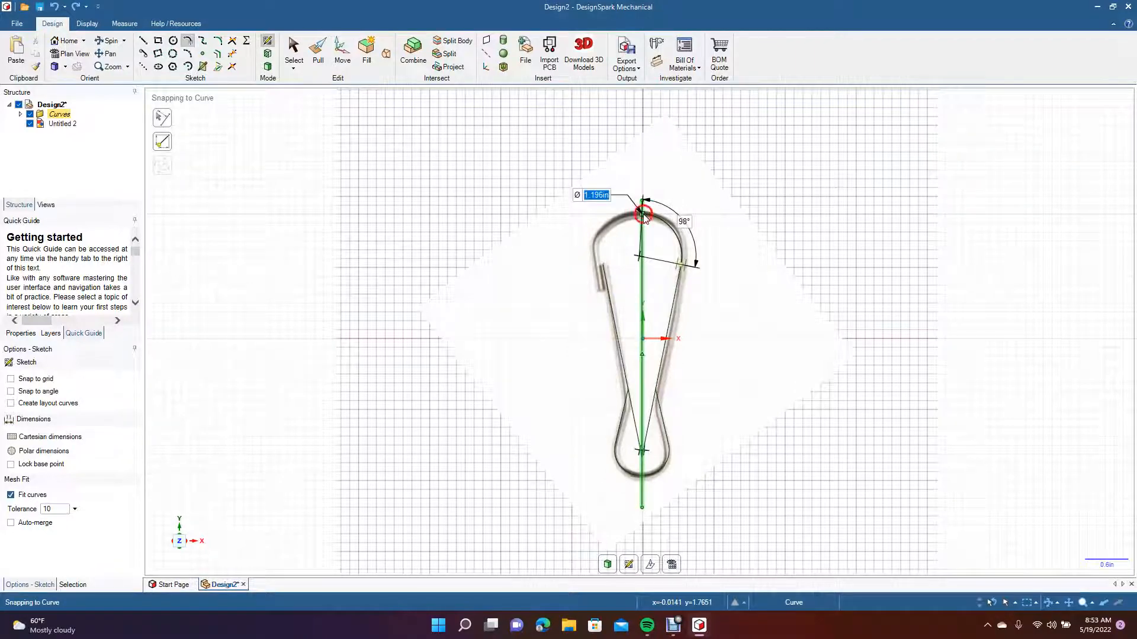
{"action": "left_click", "coordinate": [644, 215]}
{"action": "left_click", "coordinate": [290, 52]}
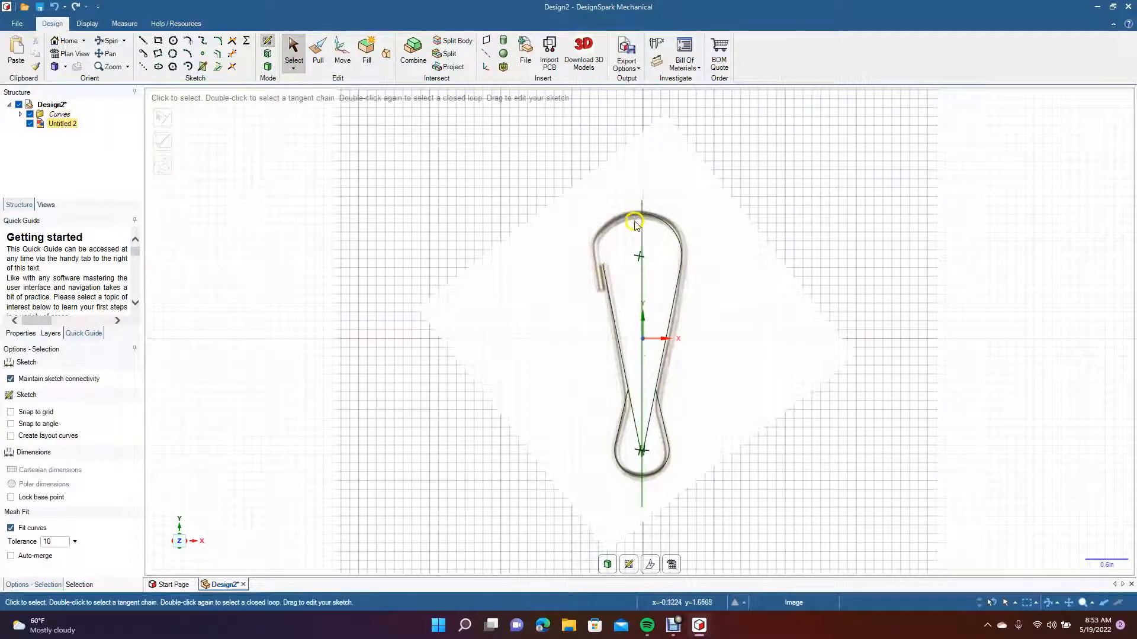
Offset the long left line outward by about 0.09 in towards the clip's hooked end
{"action": "left_click", "coordinate": [603, 276]}
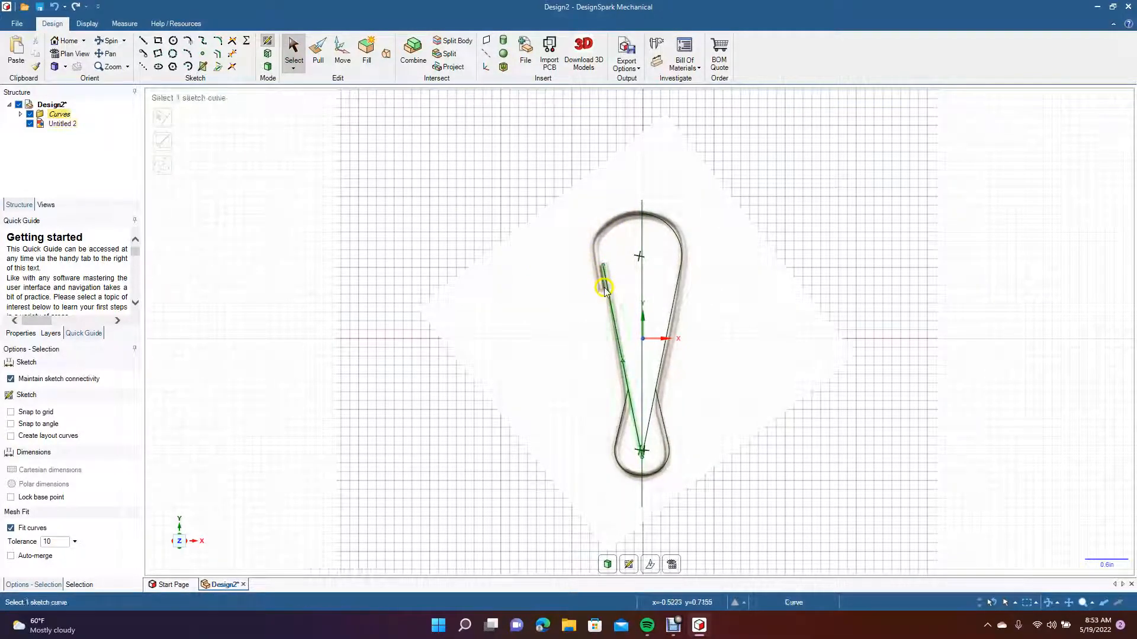
{"action": "left_click", "coordinate": [610, 315]}
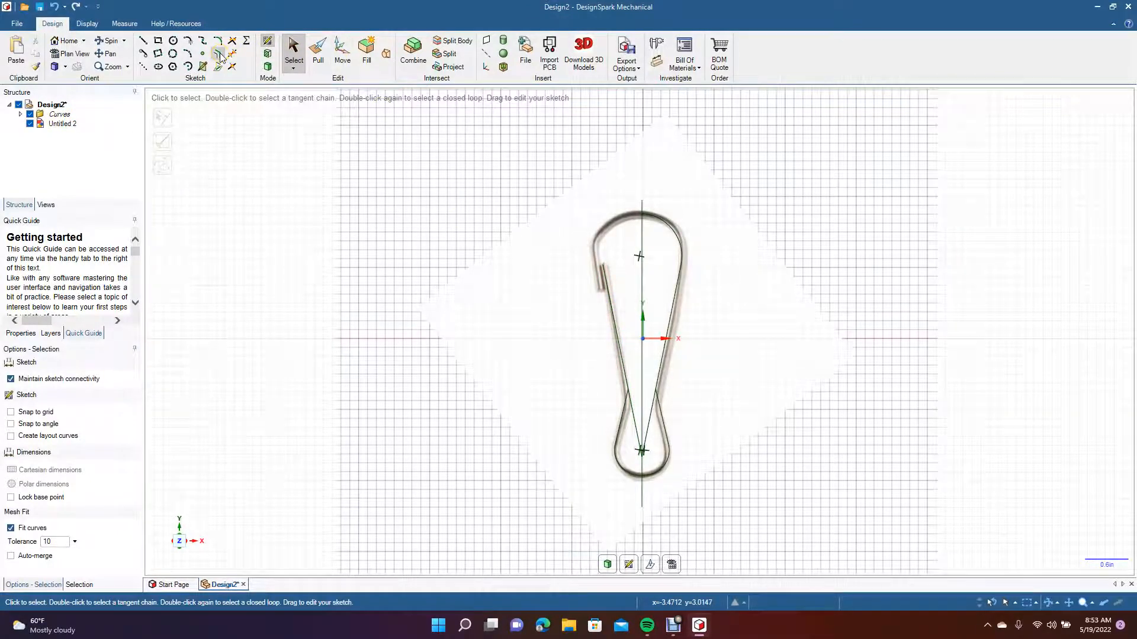
{"action": "left_click", "coordinate": [217, 53]}
{"action": "left_click", "coordinate": [610, 303]}
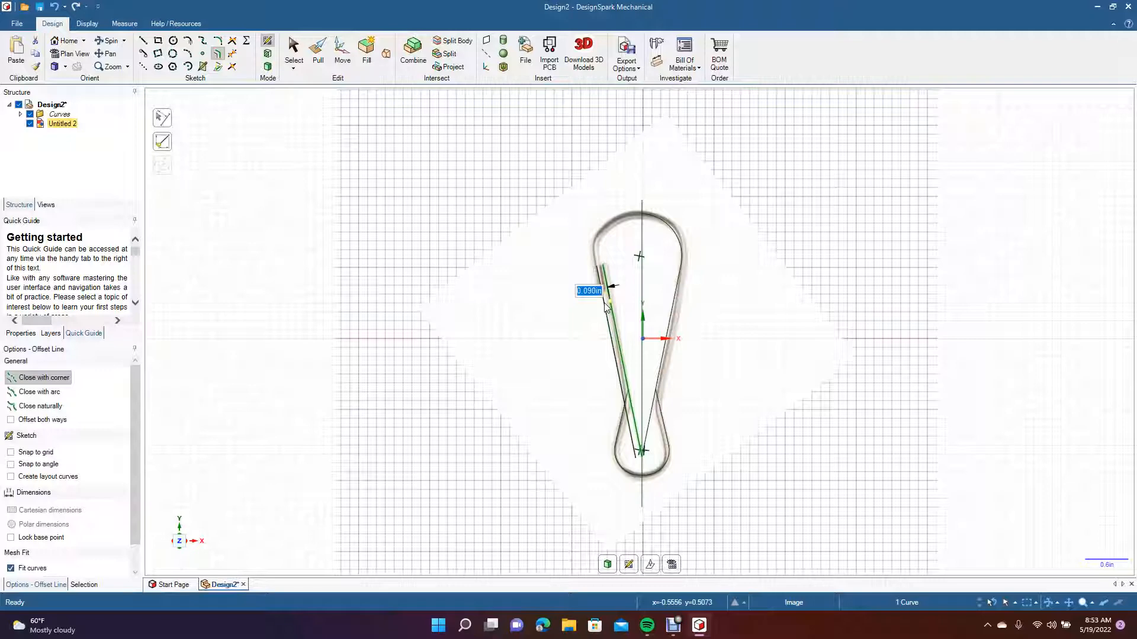
{"action": "left_click", "coordinate": [605, 302]}
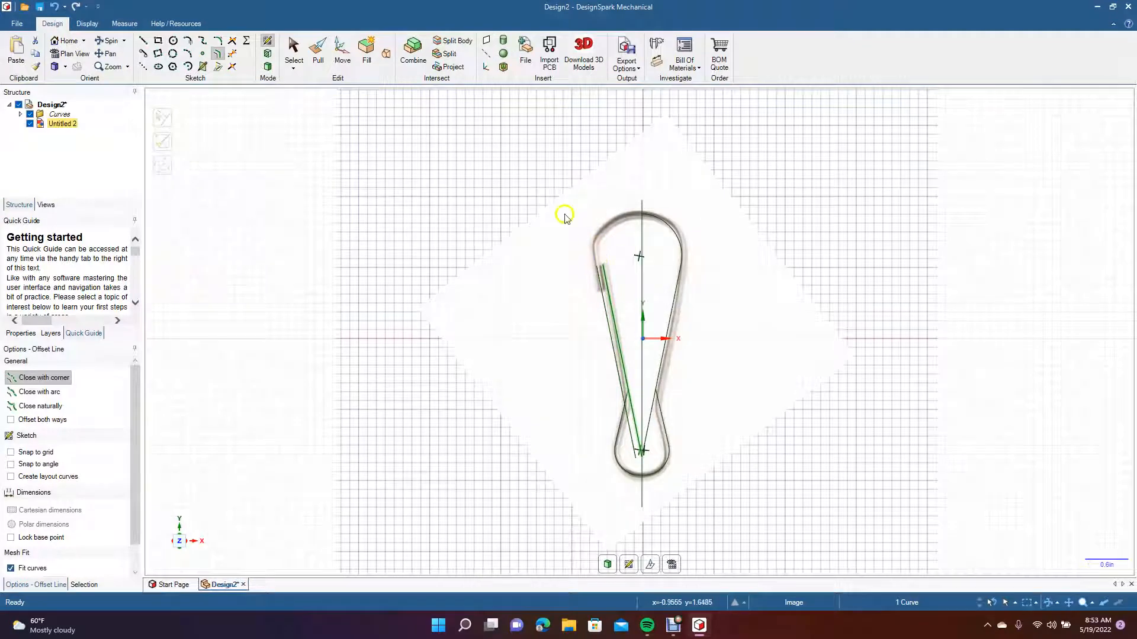
Draw a line about 0.92 in long from the offset line's upper end, continuing upward in the same direction
{"action": "left_click", "coordinate": [142, 40]}
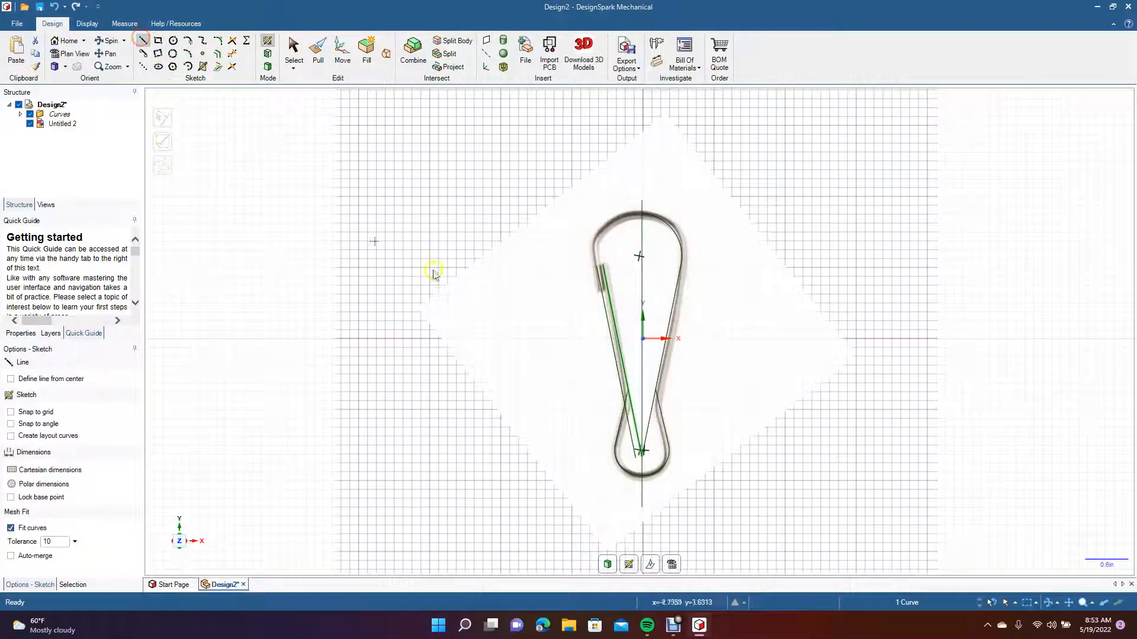
{"action": "left_click", "coordinate": [596, 266]}
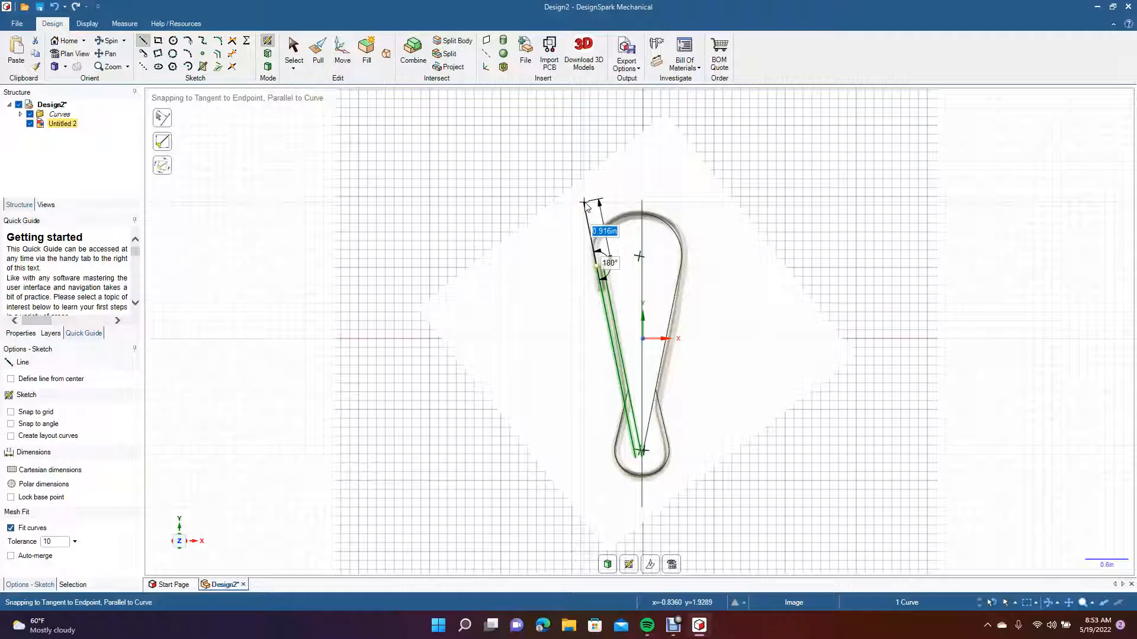
{"action": "left_click", "coordinate": [585, 205]}
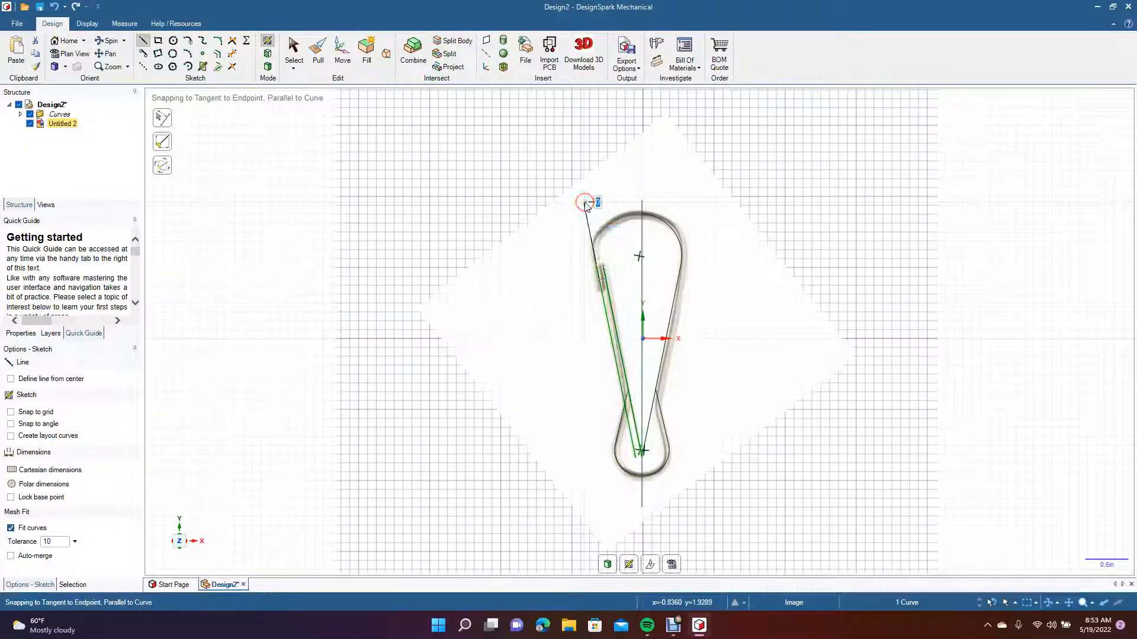
{"action": "left_click", "coordinate": [295, 55]}
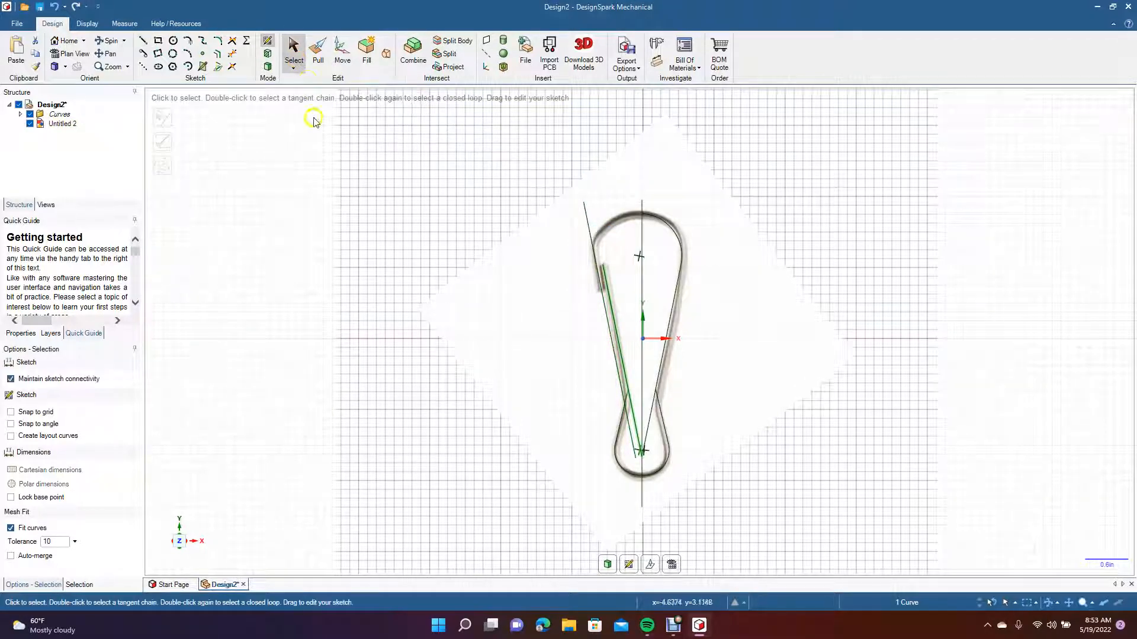
{"action": "left_click", "coordinate": [188, 42]}
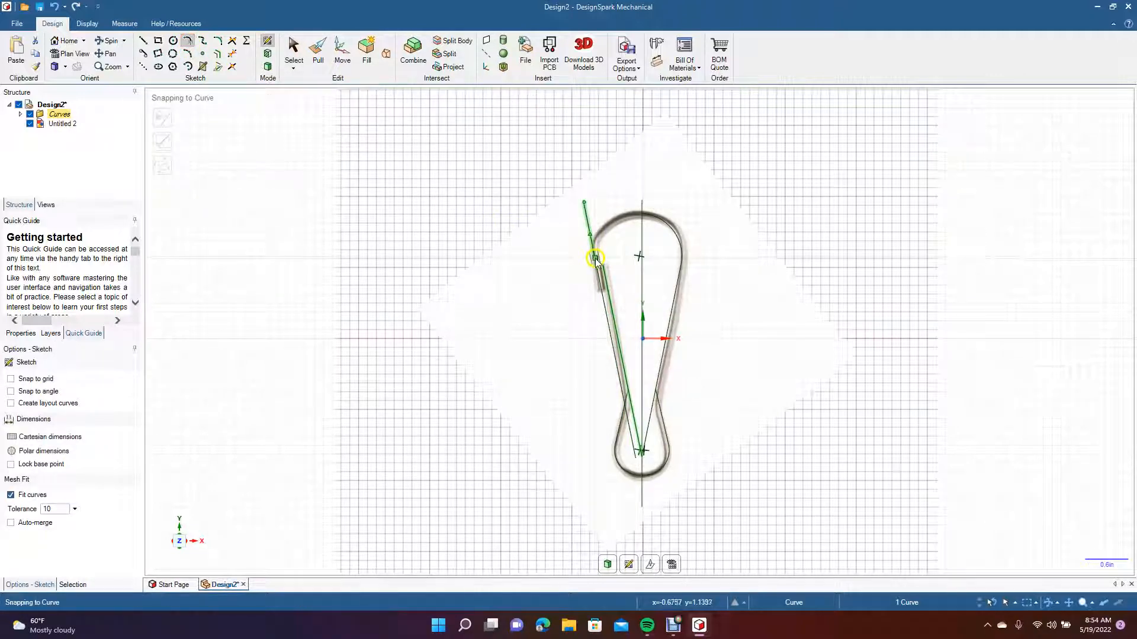
{"action": "left_click", "coordinate": [593, 251]}
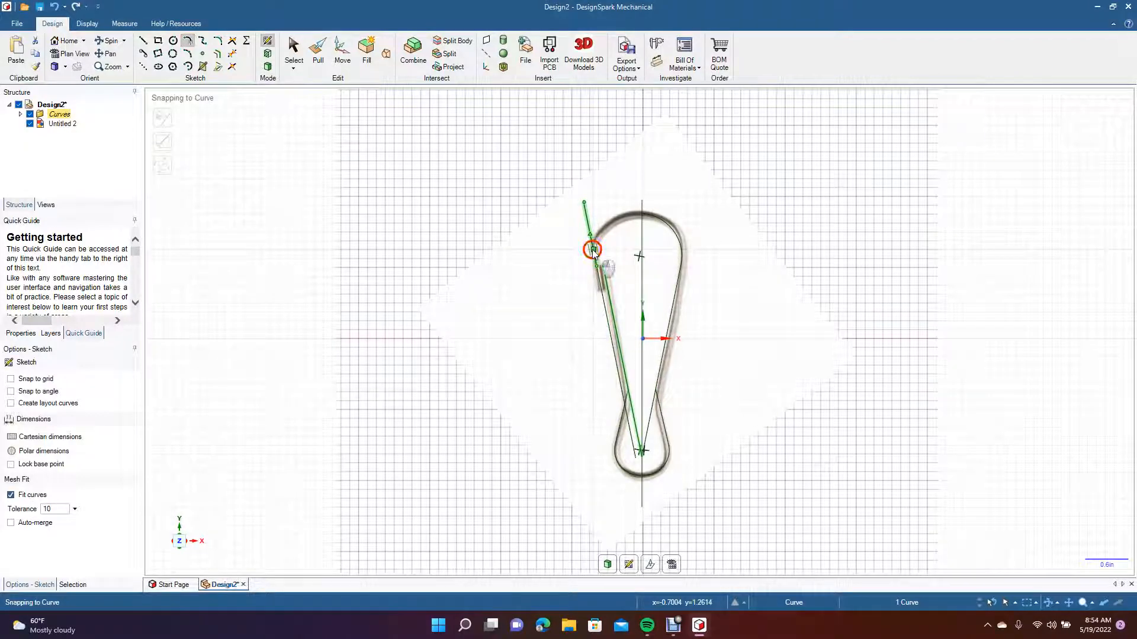
{"action": "left_click", "coordinate": [645, 214]}
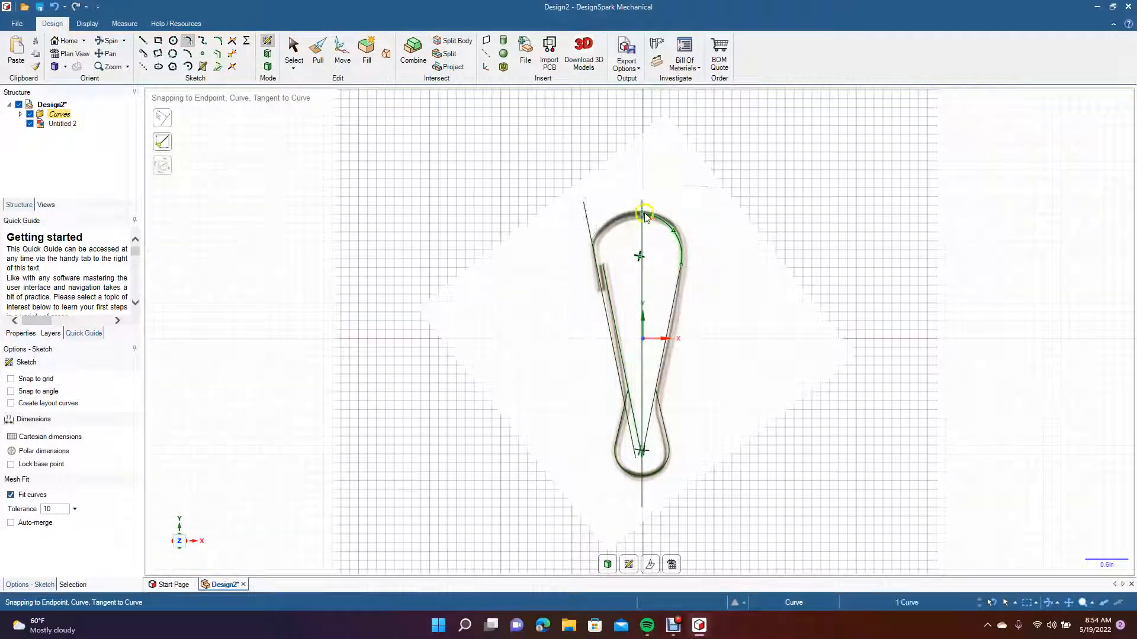
{"action": "left_click", "coordinate": [596, 259]}
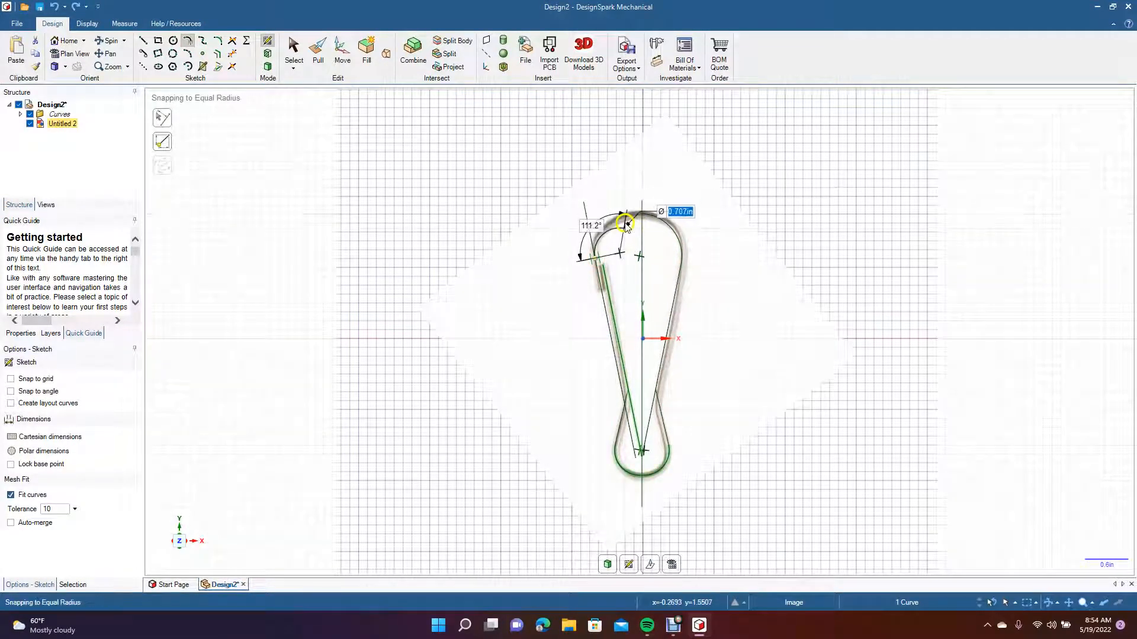
{"action": "left_click", "coordinate": [621, 225]}
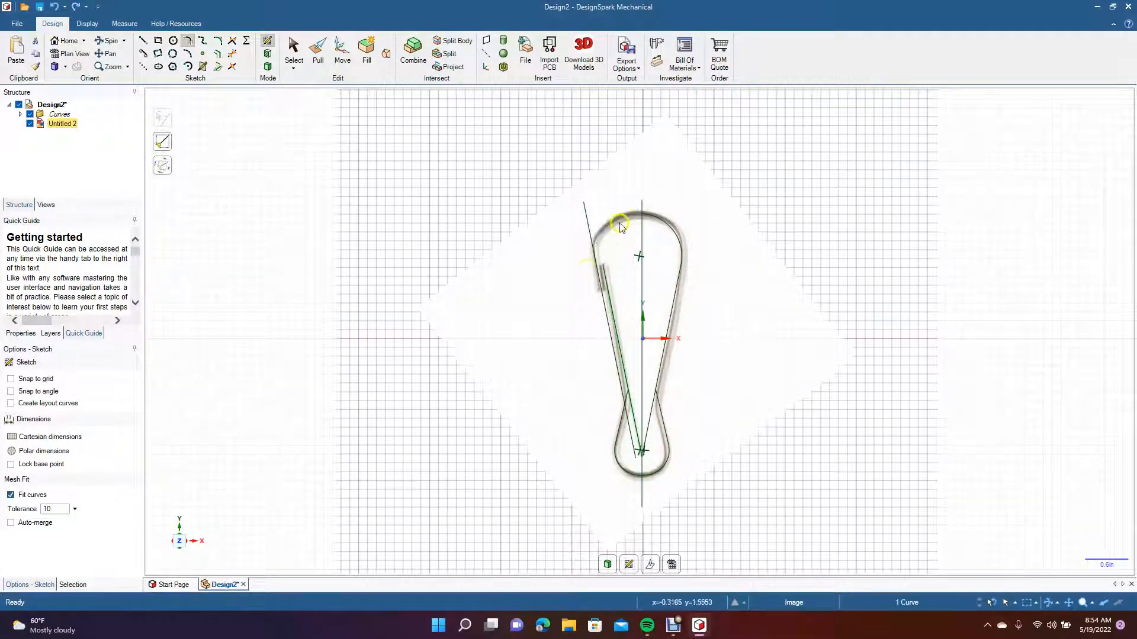
Draw a tangent arc of about 1.23 in diameter from the offset line's upper end to the right arc's end at the clip's top
{"action": "left_click", "coordinate": [597, 268]}
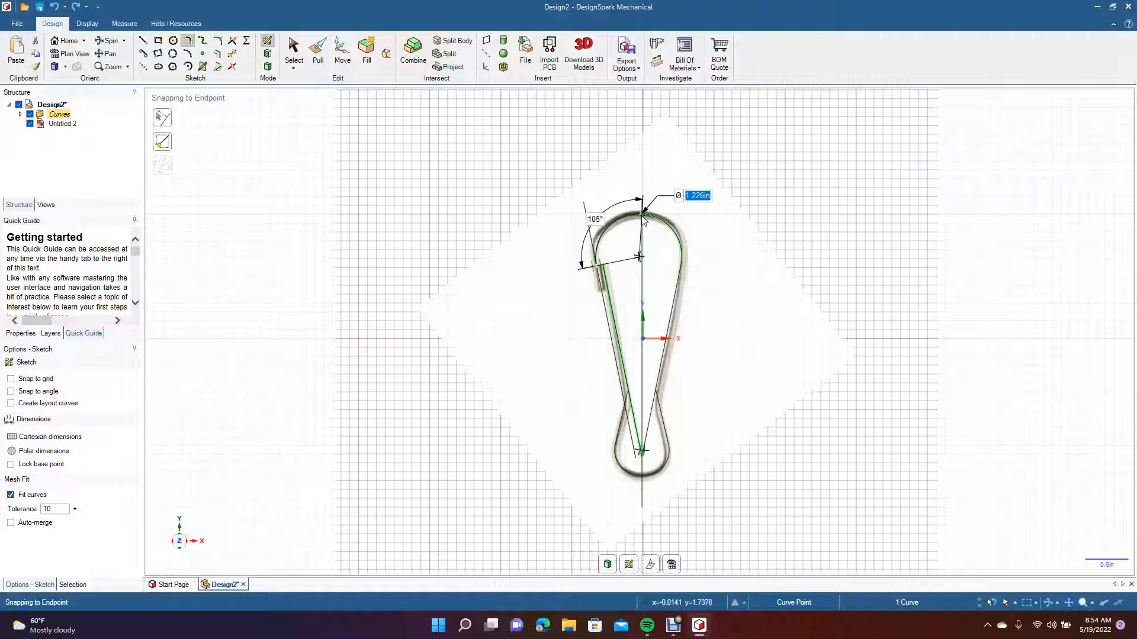
{"action": "left_click", "coordinate": [644, 218]}
{"action": "left_click", "coordinate": [294, 52]}
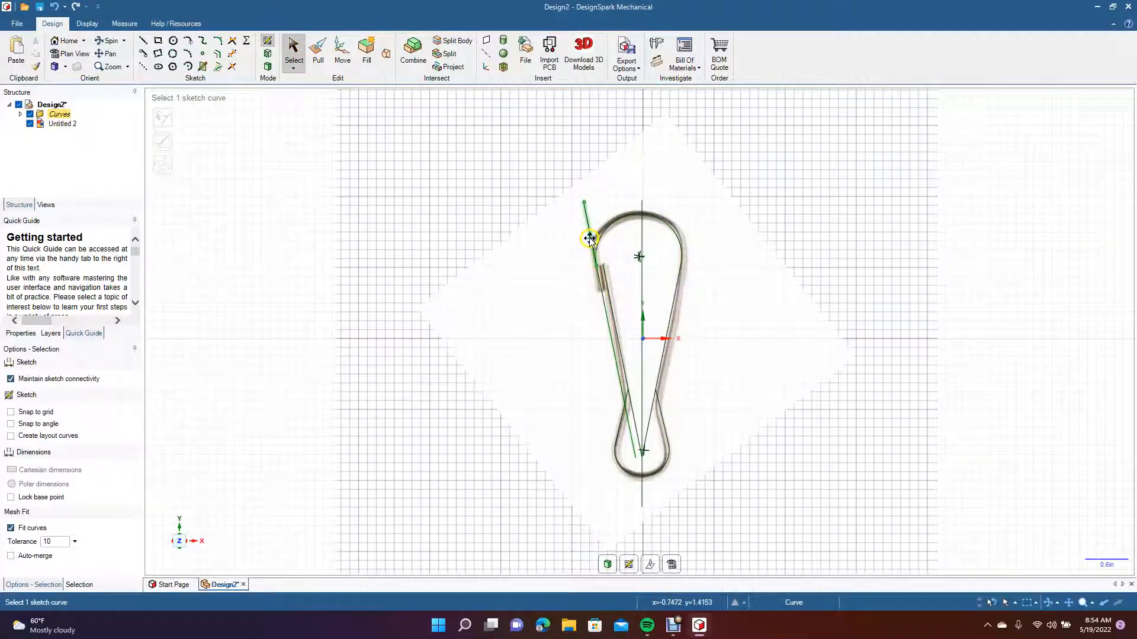
Trim away the extension line above the offset line's upper end
{"action": "left_click", "coordinate": [234, 54]}
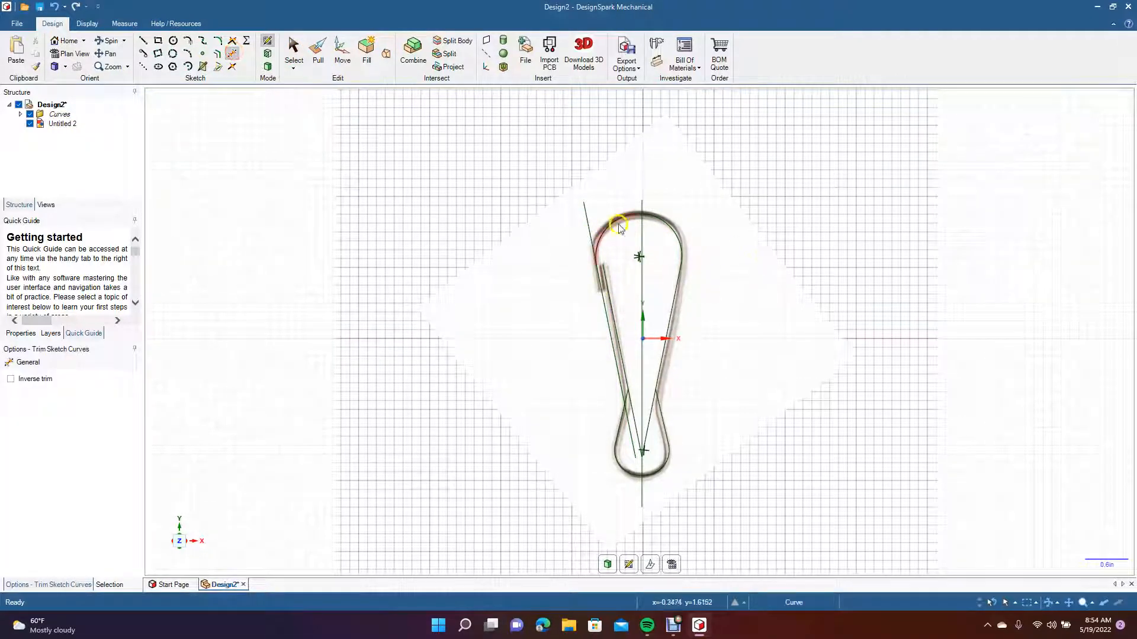
{"action": "left_click", "coordinate": [588, 216]}
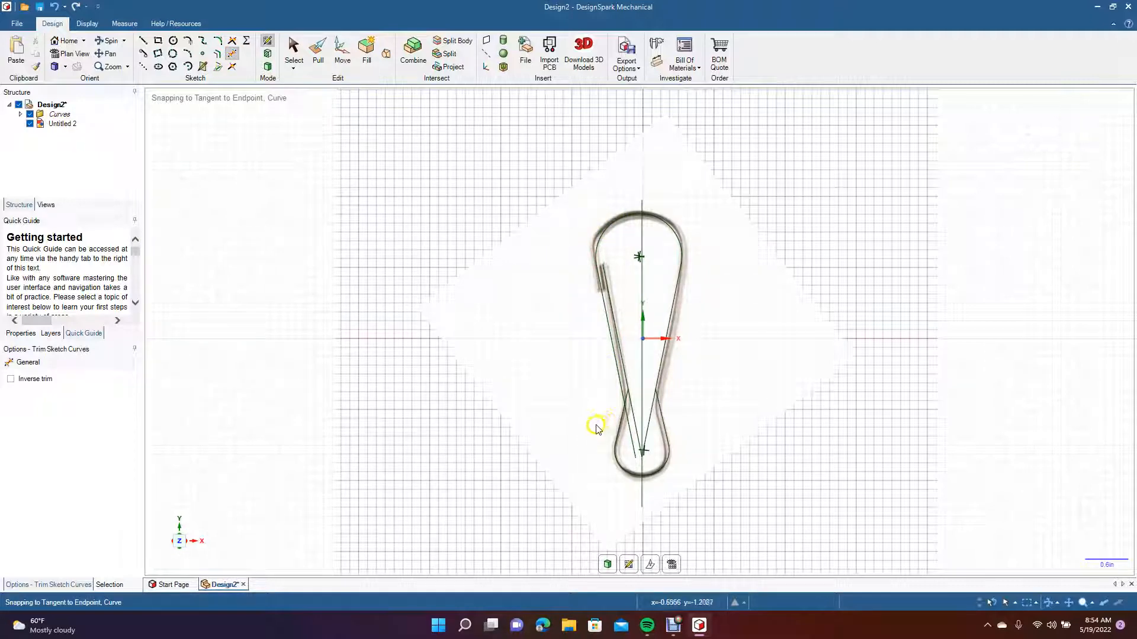
{"action": "left_click", "coordinate": [614, 358]}
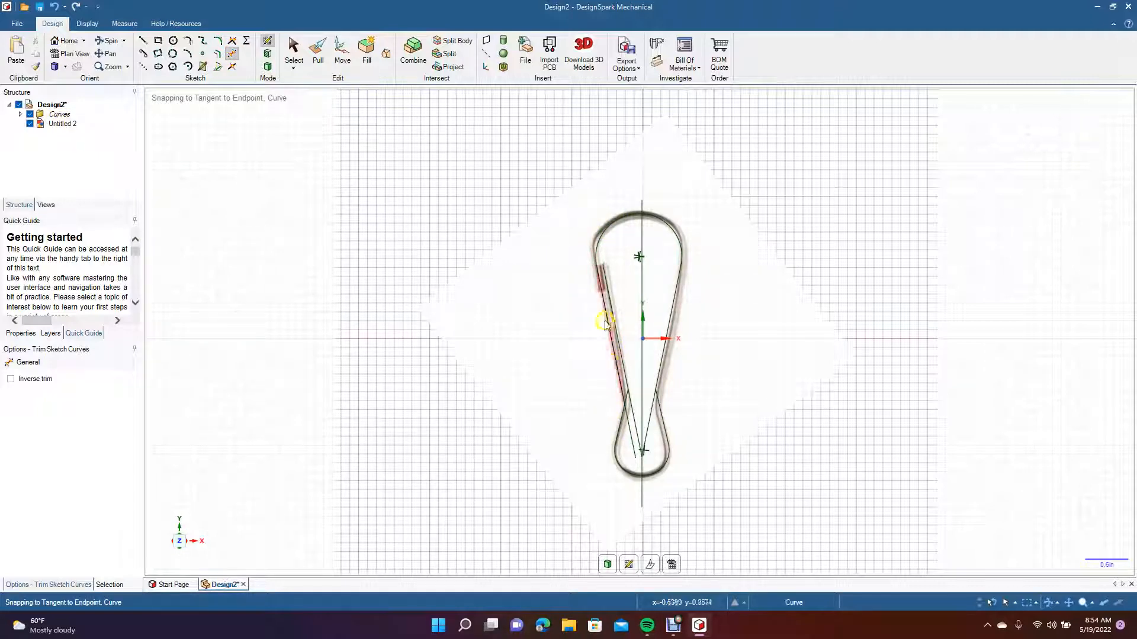
Draw a cutting line about 0.6 in long from the long left line, perpendicular to it and crossing the offset line at the hook's tip
{"action": "scroll", "coordinate": [517, 389], "scroll_direction": "up", "scroll_amount": 4}
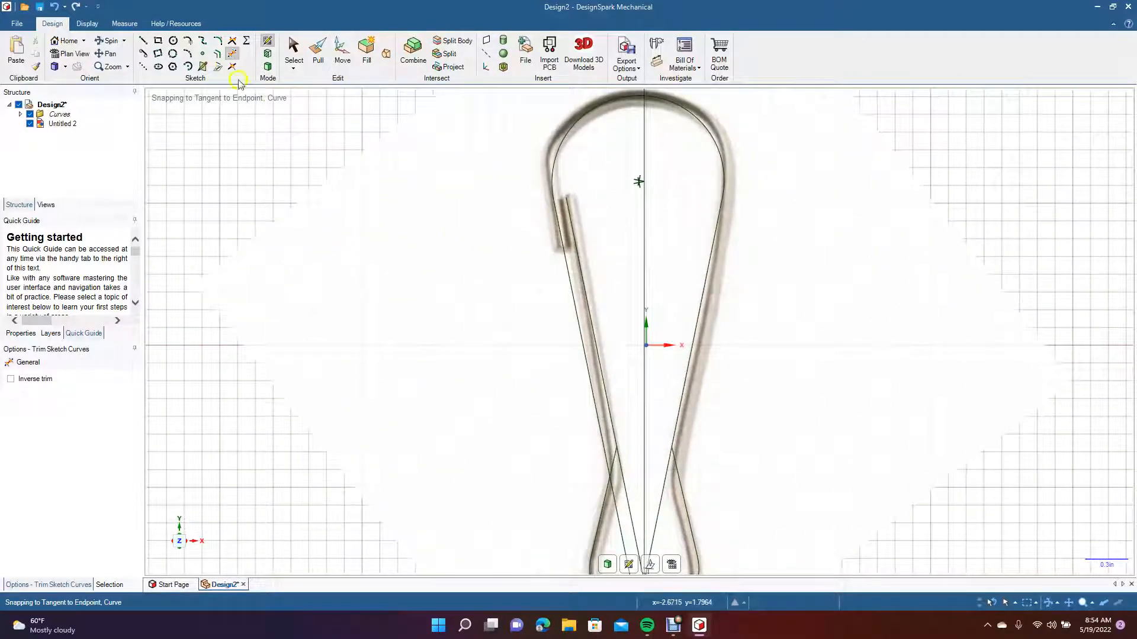
{"action": "left_click", "coordinate": [142, 40]}
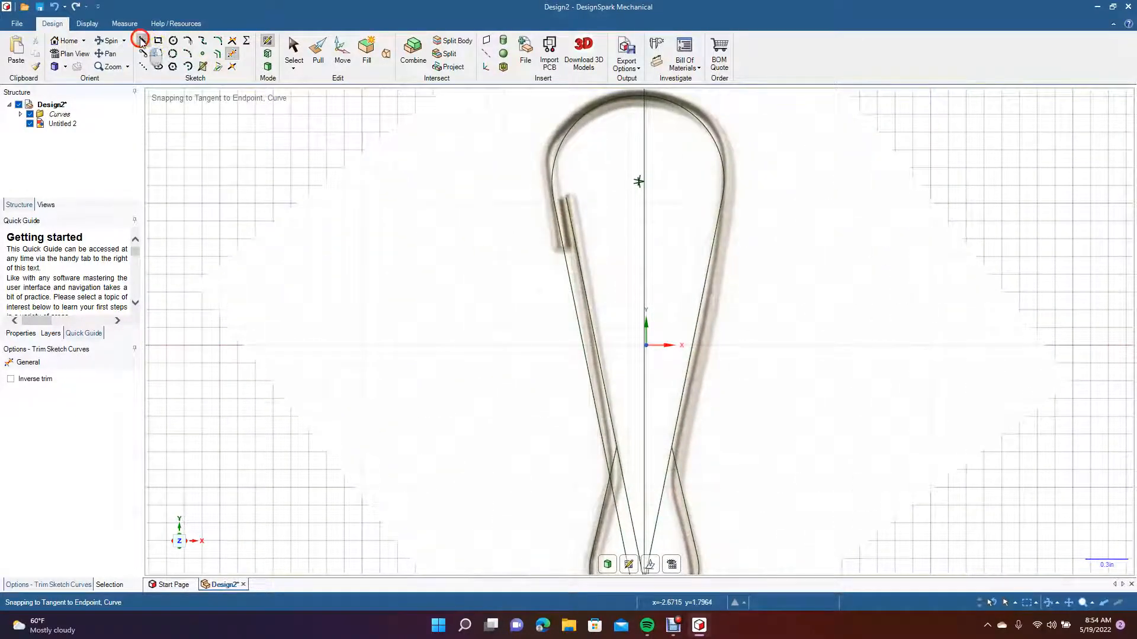
{"action": "left_click", "coordinate": [575, 247]}
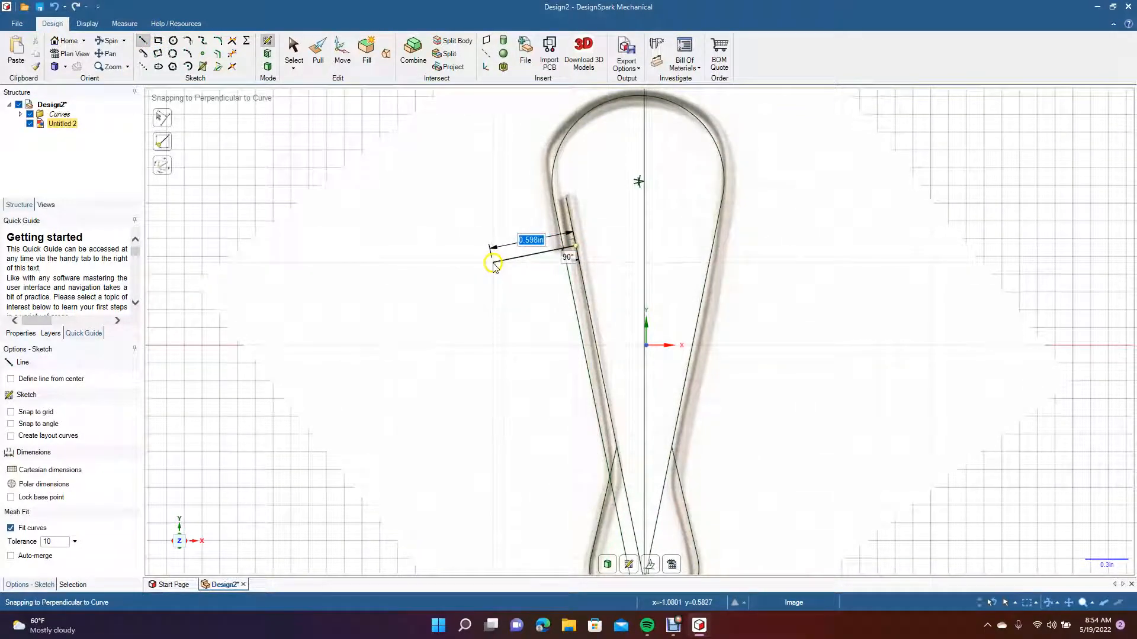
{"action": "left_click", "coordinate": [494, 261]}
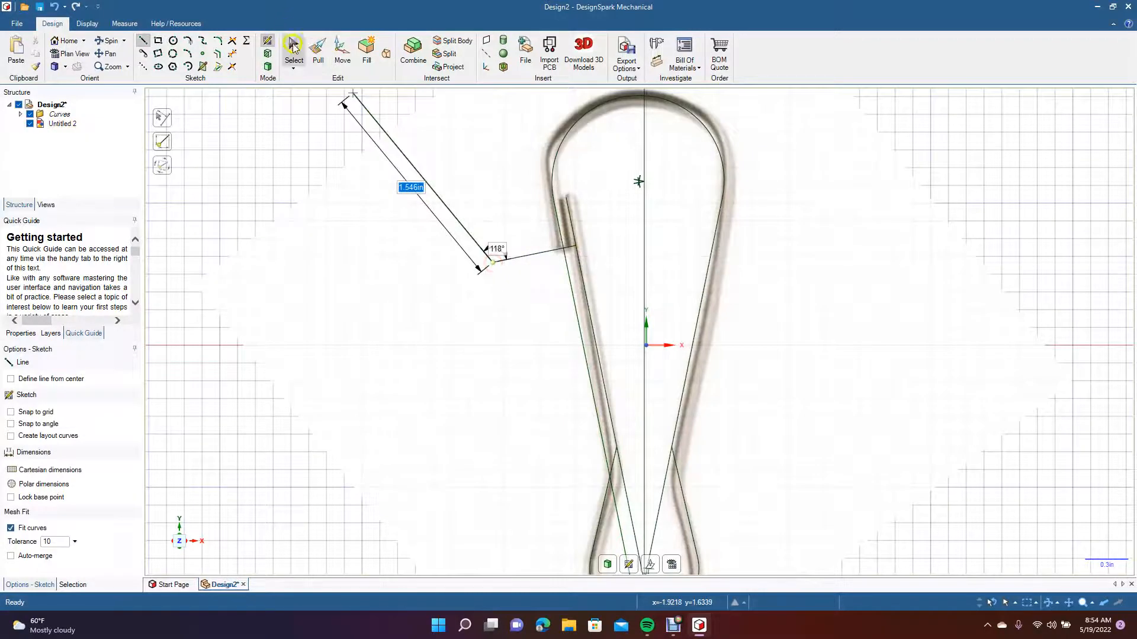
{"action": "left_click", "coordinate": [294, 47]}
Trim the offset line below the hook's tip and remove the perpendicular cutting line
{"action": "left_click", "coordinate": [232, 55]}
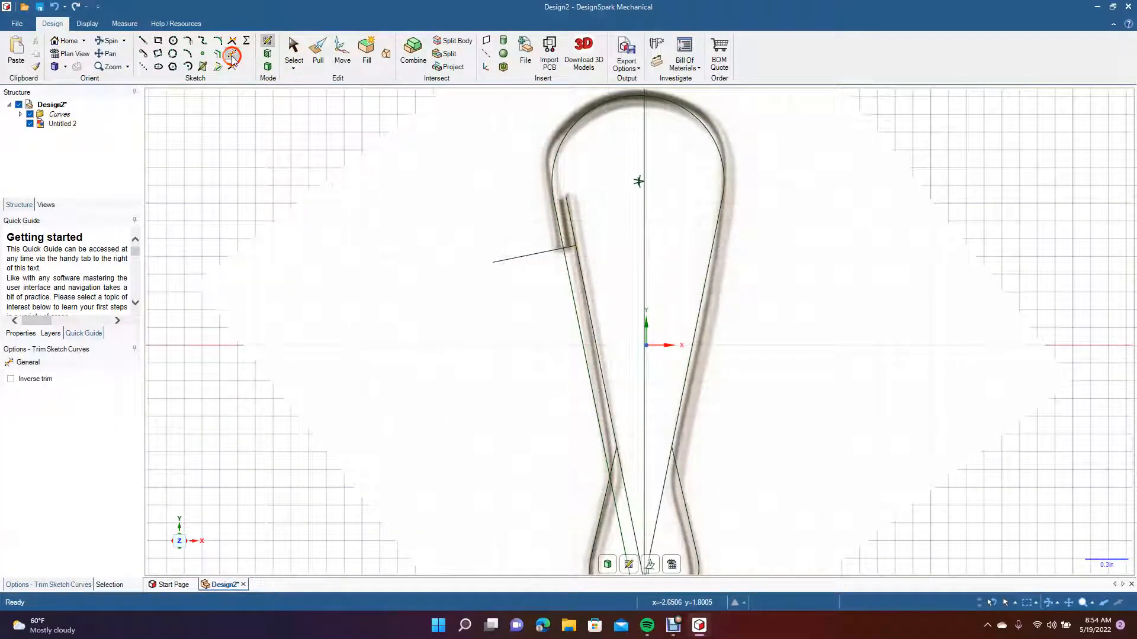
{"action": "left_click", "coordinate": [566, 266]}
{"action": "left_click", "coordinate": [565, 266]}
{"action": "left_click", "coordinate": [570, 247]}
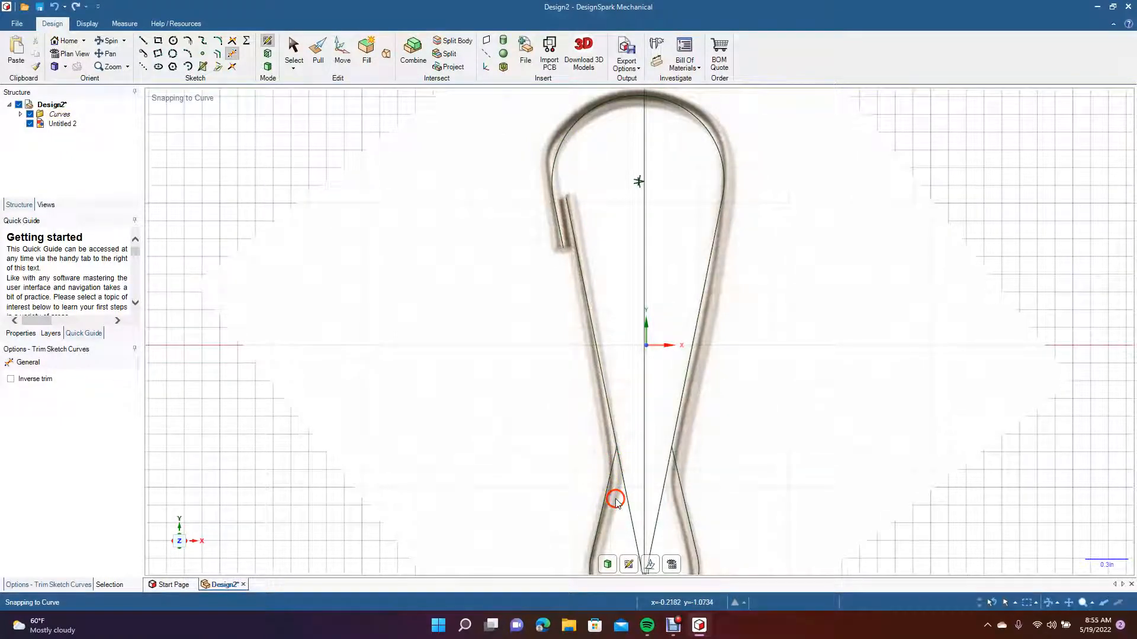
Trim away the vertical centre line and the ends of both long lines that extend below the neck
{"action": "left_click", "coordinate": [643, 474]}
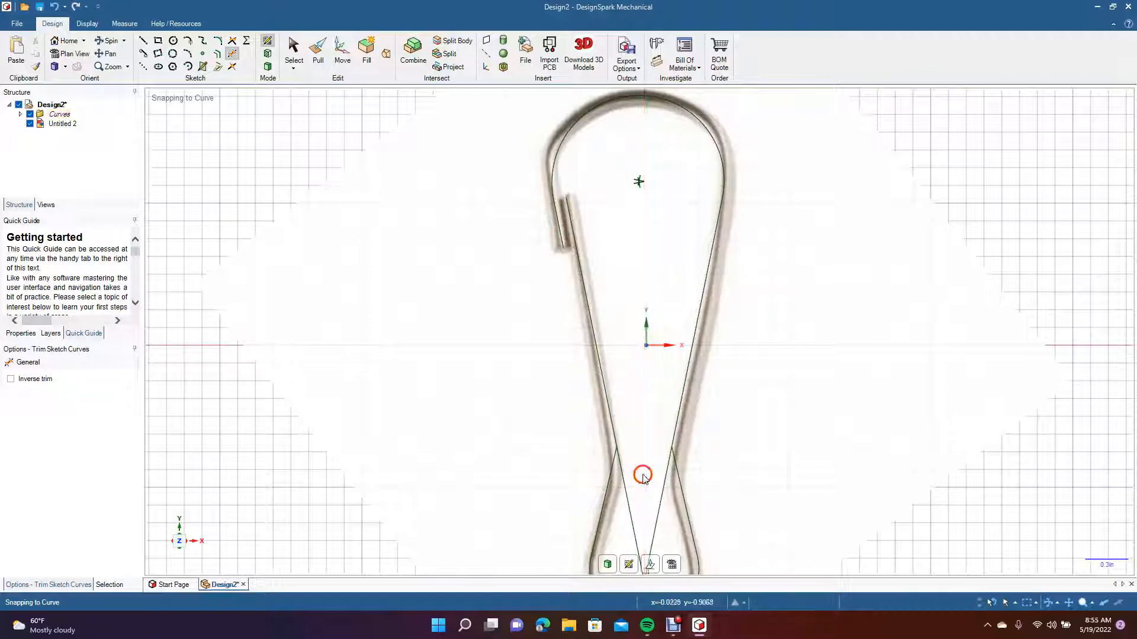
{"action": "left_click", "coordinate": [626, 482]}
{"action": "left_click", "coordinate": [662, 499]}
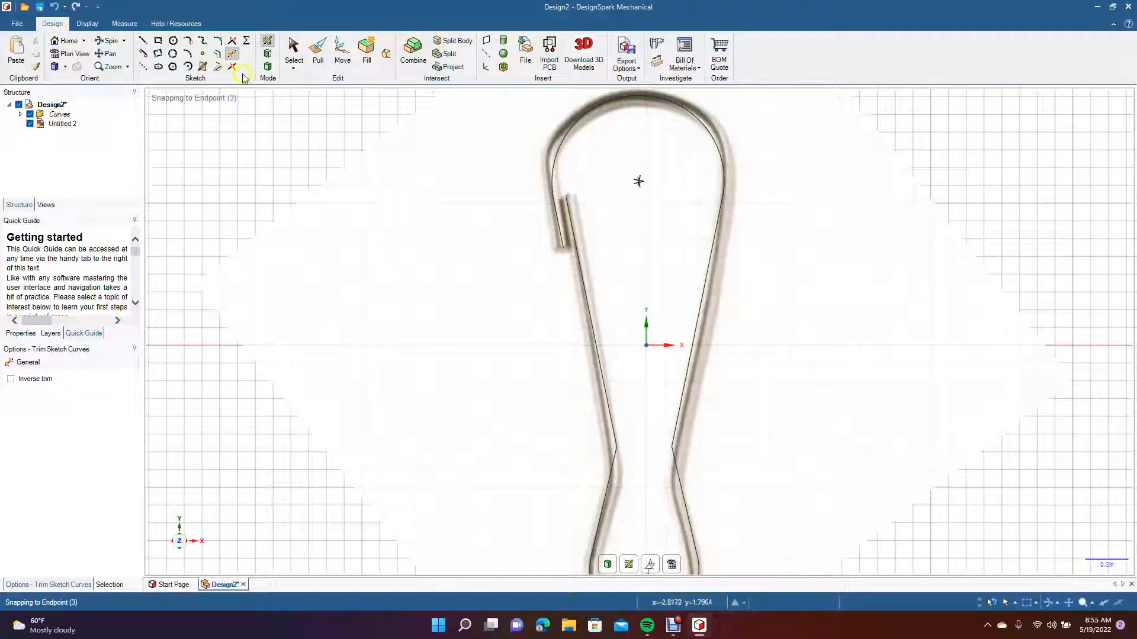
Round the right neck corner between the long and short lines with a fillet of about 1.544 in radius
{"action": "left_click", "coordinate": [218, 42]}
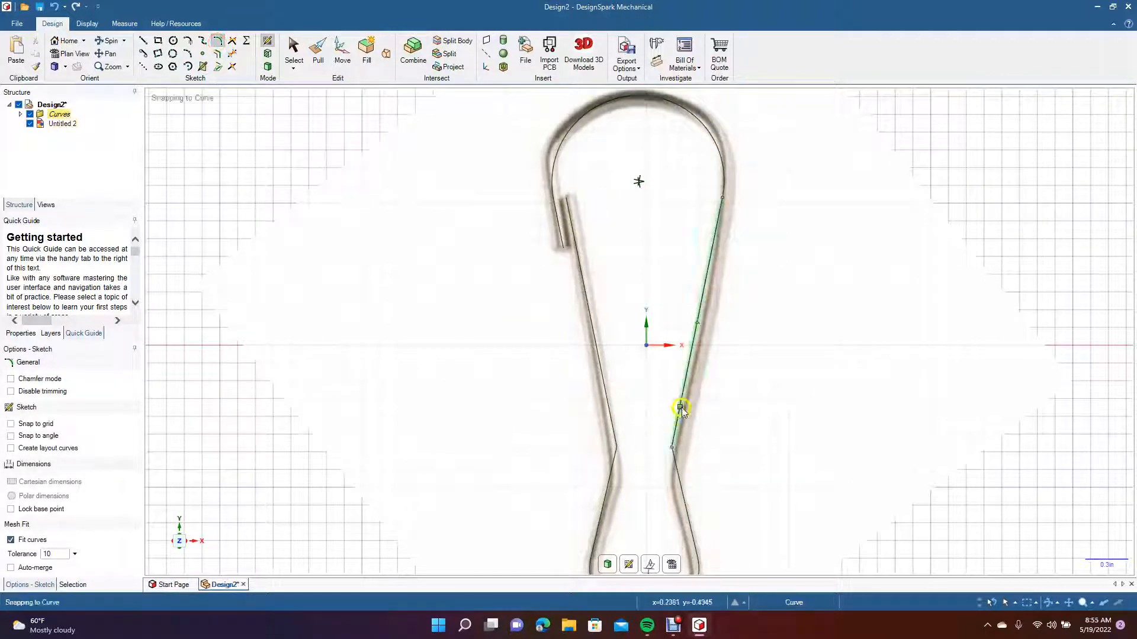
{"action": "left_click", "coordinate": [682, 401]}
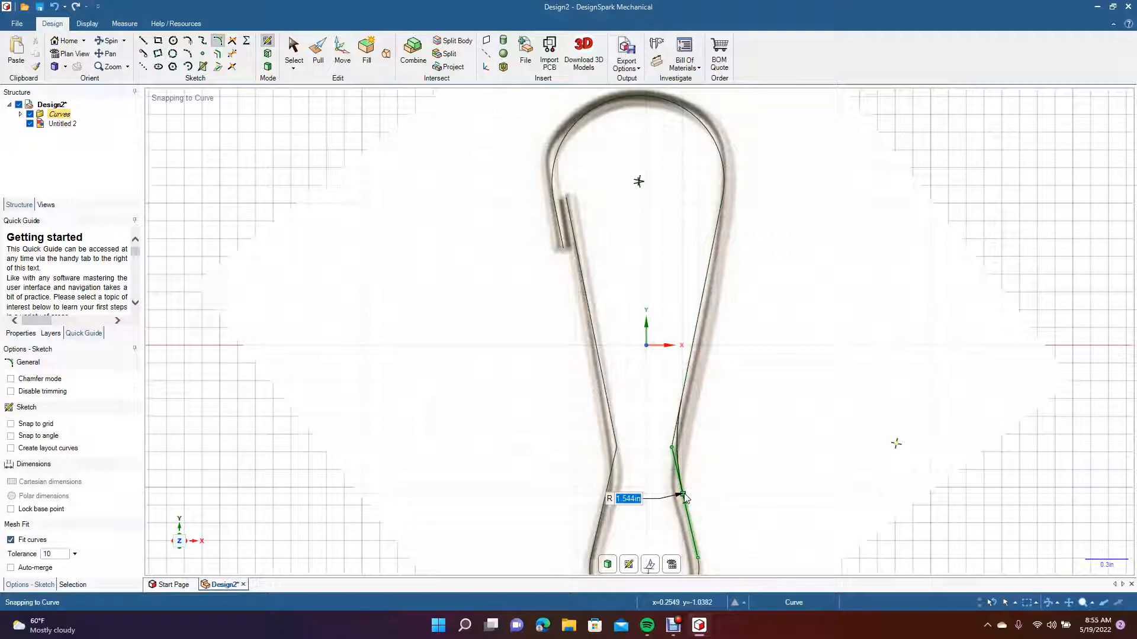
{"action": "left_click", "coordinate": [682, 496]}
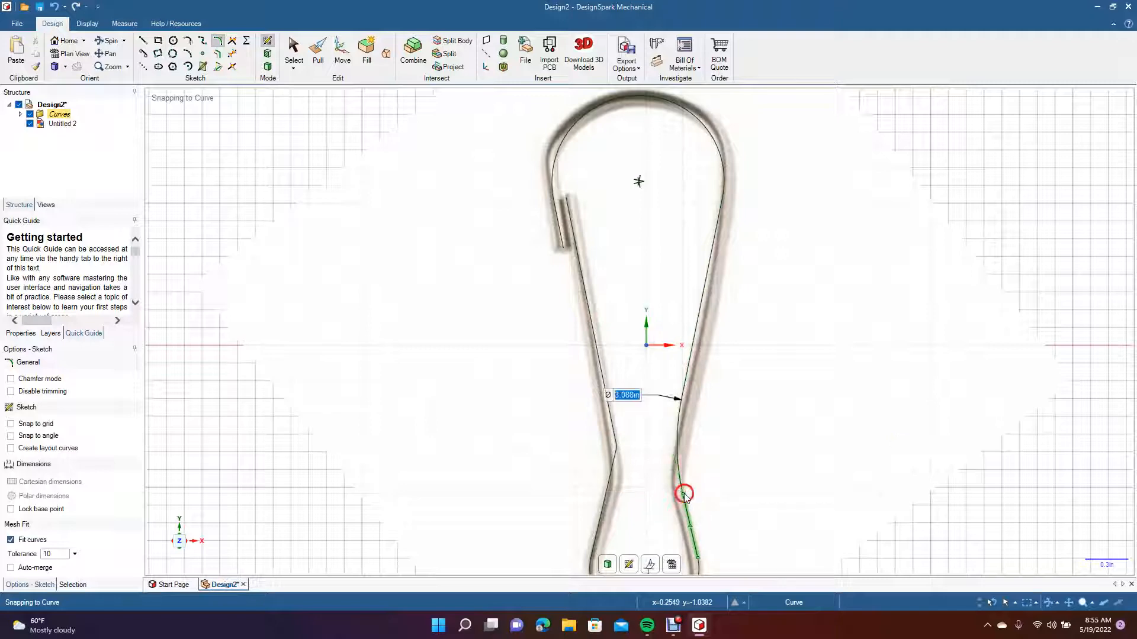
Round the left neck corner between the long and short lines with a fillet of 1.544 in radius
{"action": "left_click", "coordinate": [612, 423]}
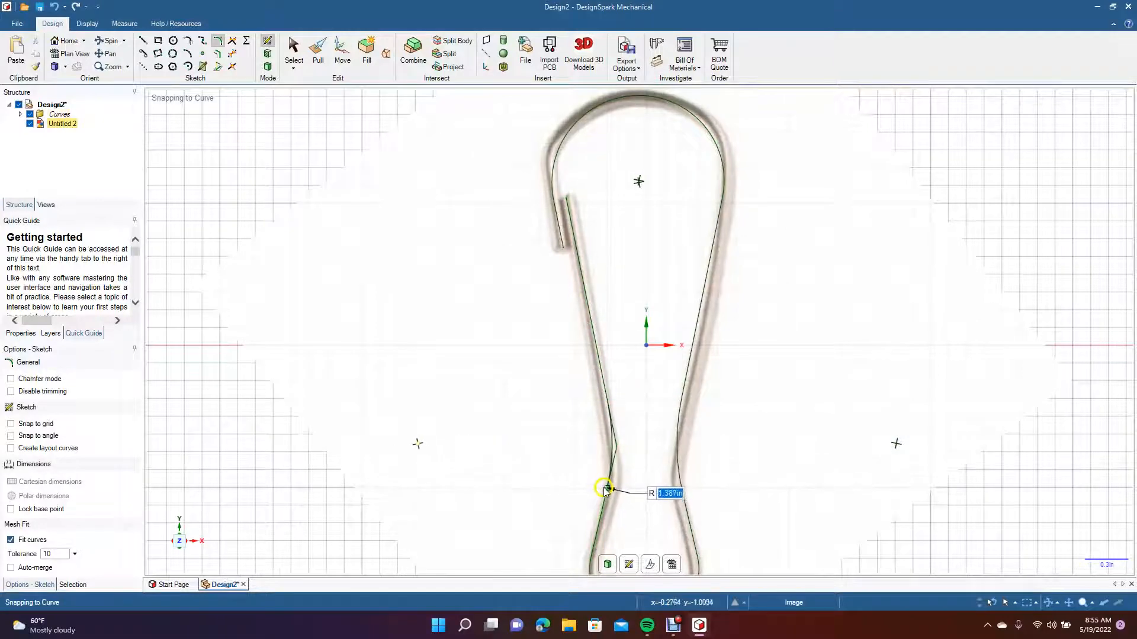
{"action": "type", "text": "1.544"}
{"action": "key", "text": "Return"}
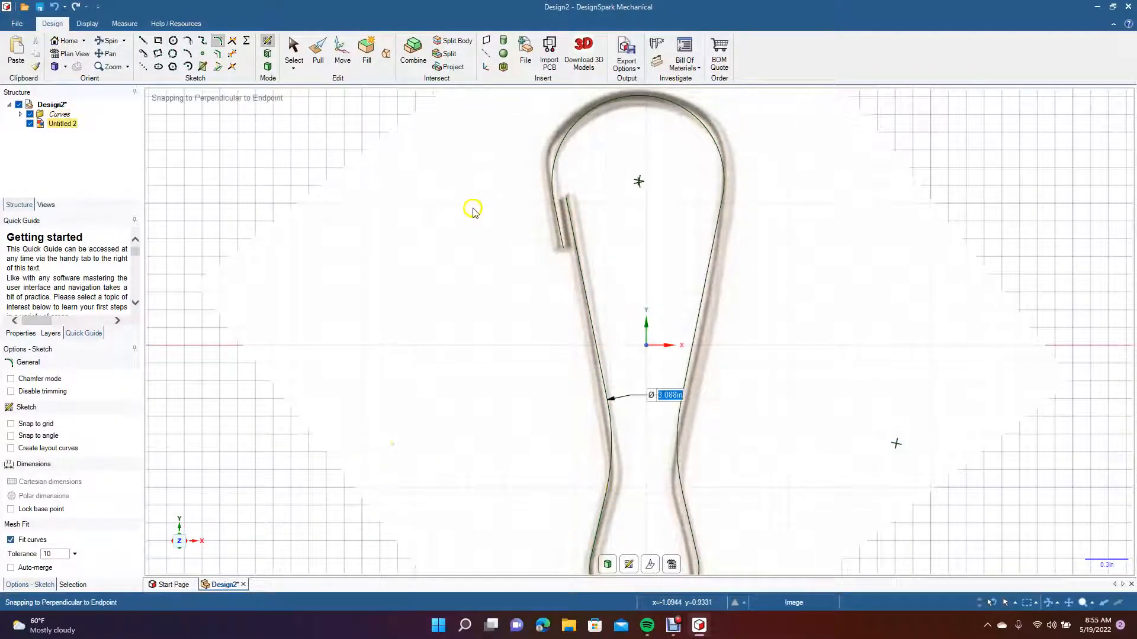
{"action": "left_click", "coordinate": [297, 62]}
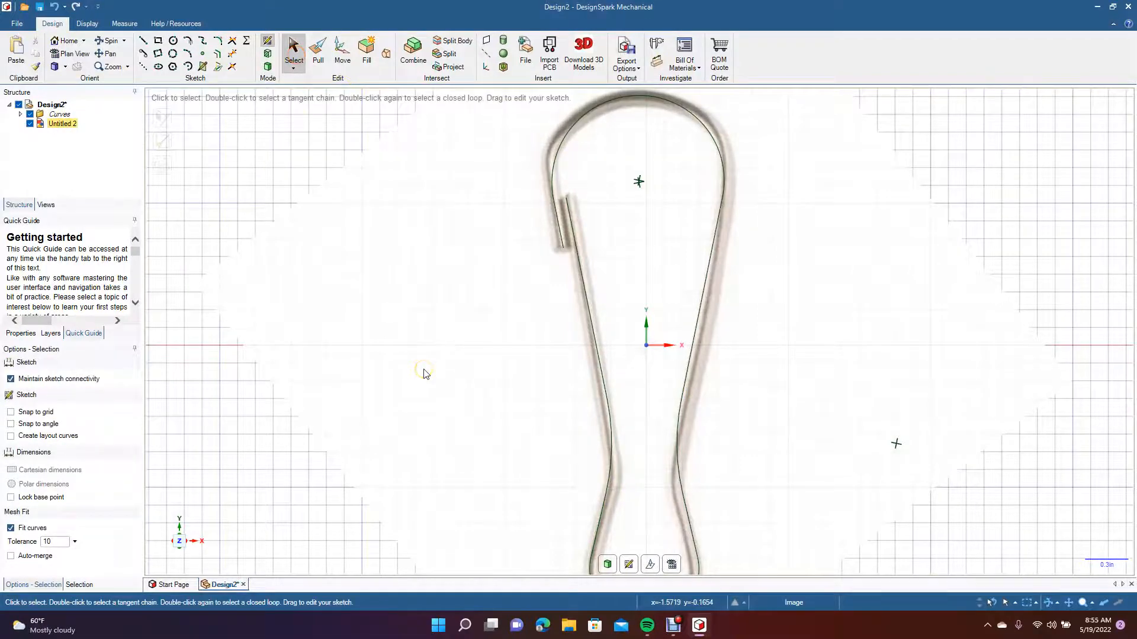
Move the reference image aside from the traced sketch and delete the leftover vertical line below the clip's lower loop
{"action": "scroll", "coordinate": [424, 374], "scroll_direction": "down", "scroll_amount": 3}
{"action": "left_click_drag", "start_coordinate": [726, 324], "coordinate": [1064, 315]}
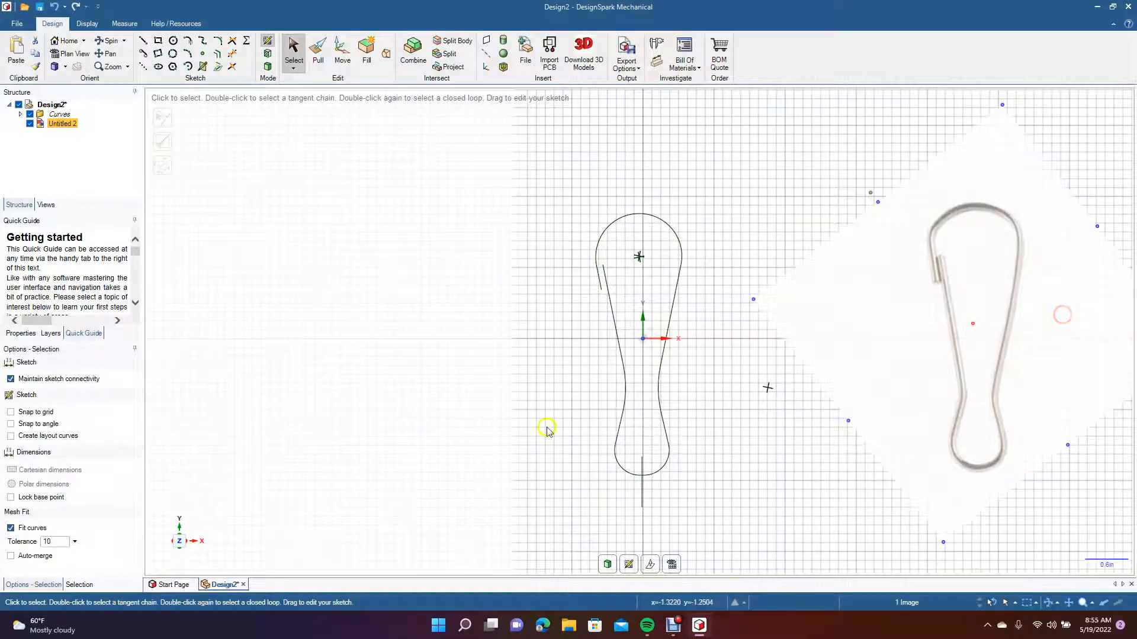
{"action": "left_click", "coordinate": [640, 503]}
{"action": "key", "text": "Delete"}
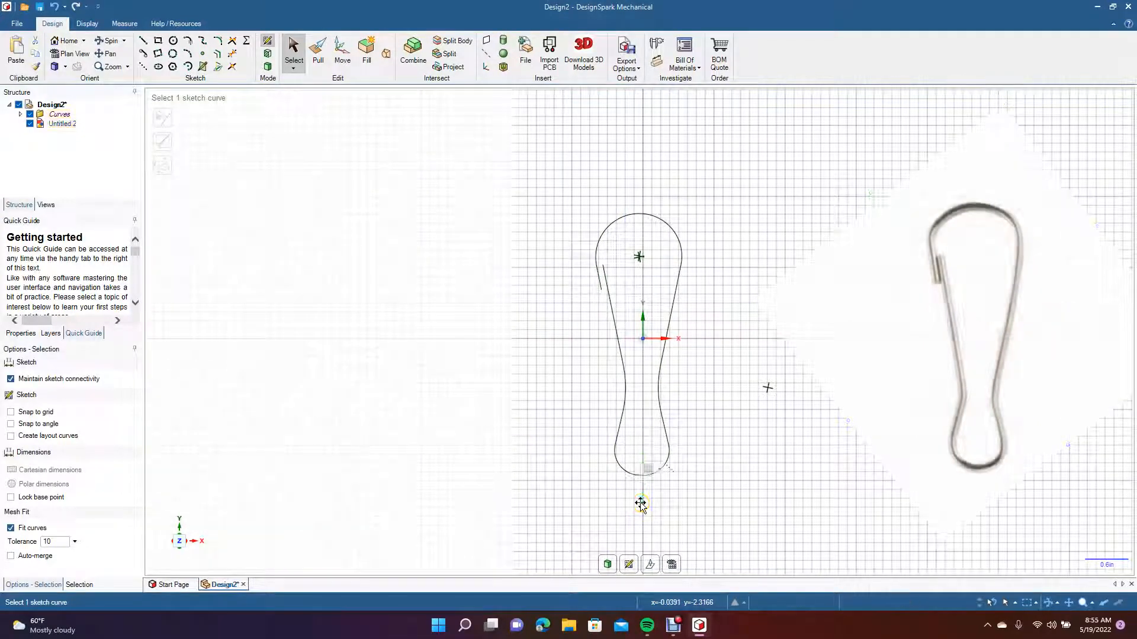
{"action": "left_click", "coordinate": [512, 443]}
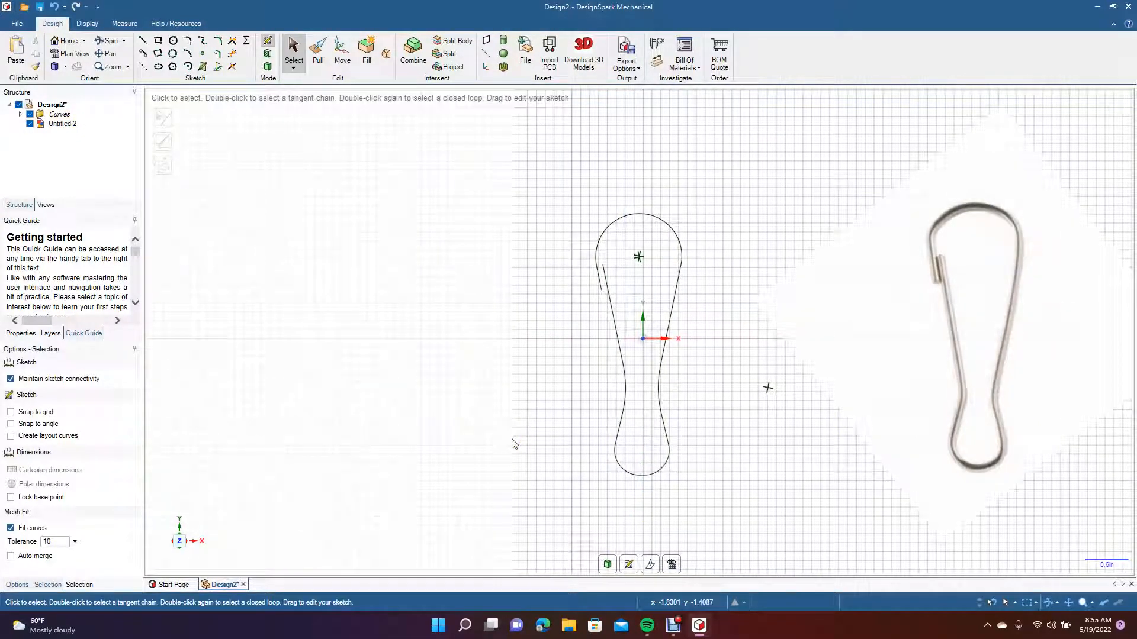
Delete the reference image, keeping only the traced clip curves
{"action": "scroll", "coordinate": [512, 444], "scroll_direction": "up", "scroll_amount": 4}
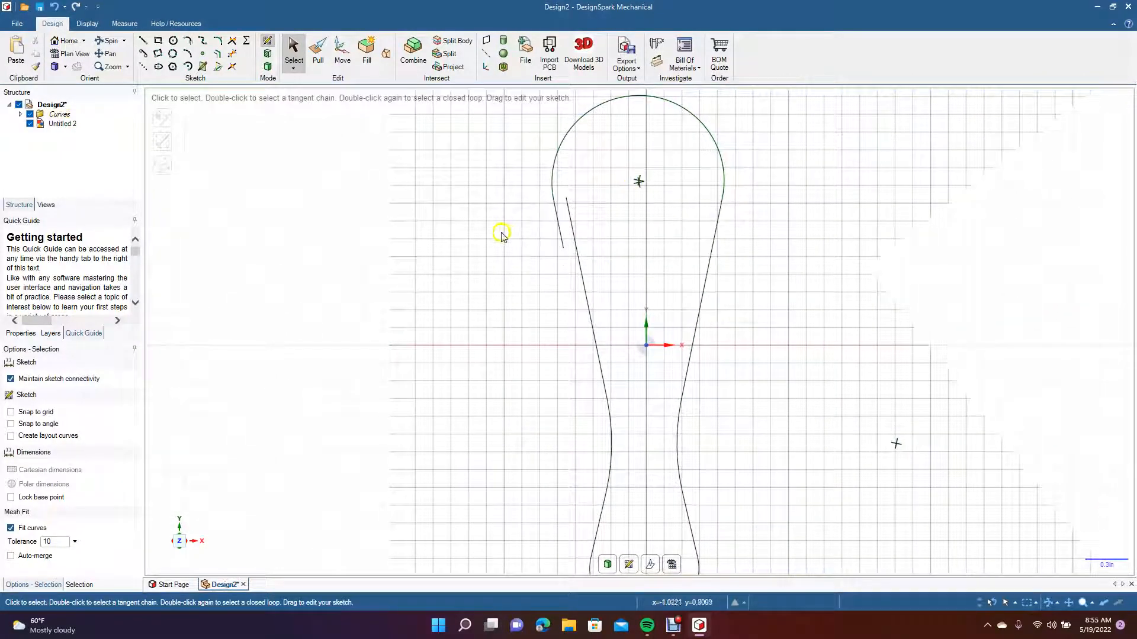
{"action": "left_click", "coordinate": [941, 276]}
{"action": "key", "text": "Delete"}
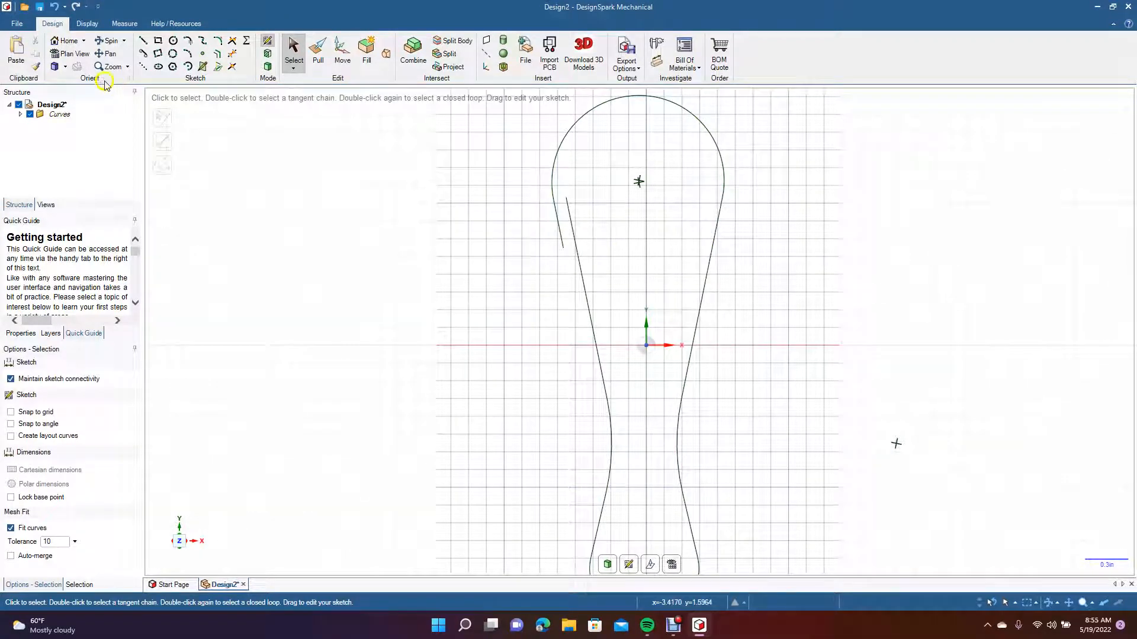
Show the clip in isometric view, leave sketch mode for 3D mode, and select the endpoint at the hook's tip
{"action": "left_click", "coordinate": [67, 67]}
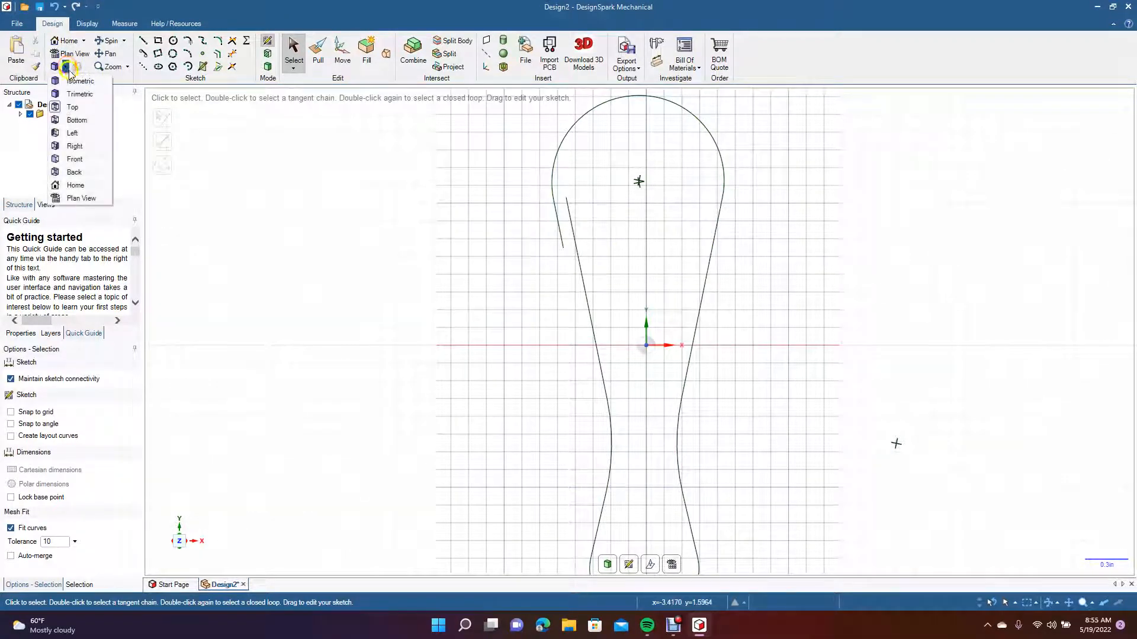
{"action": "left_click", "coordinate": [71, 79]}
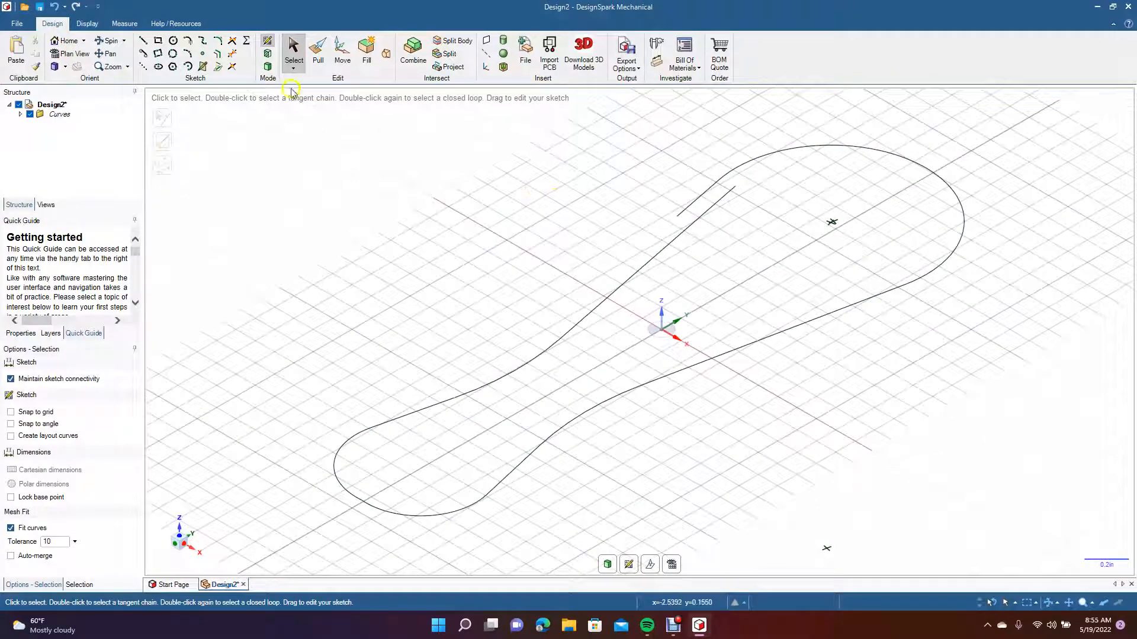
{"action": "left_click", "coordinate": [268, 69]}
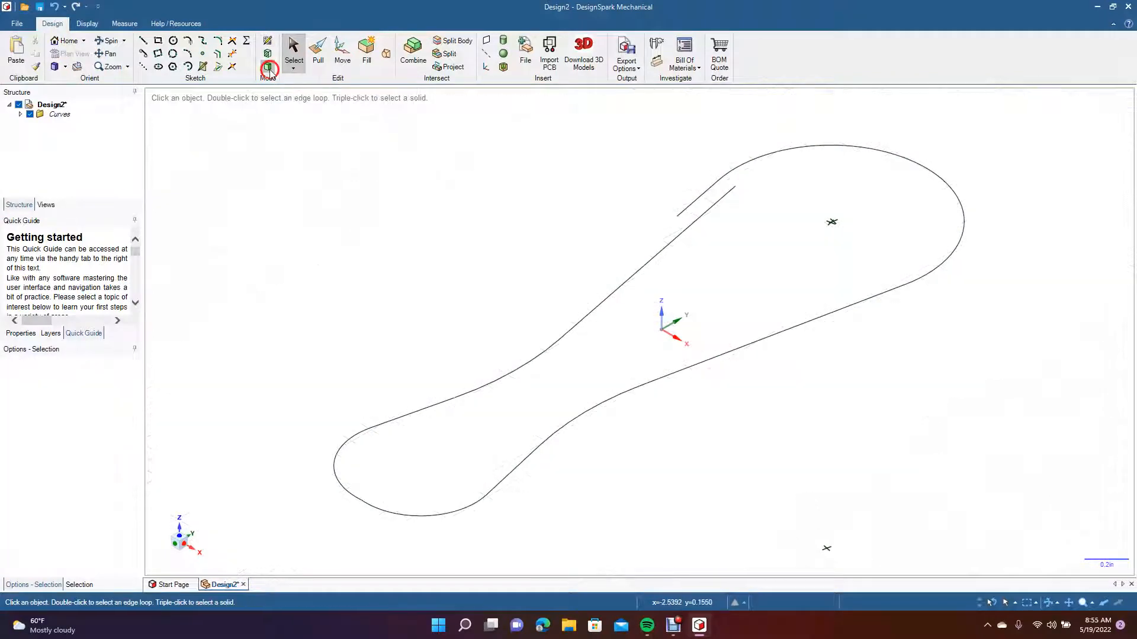
{"action": "left_click_drag", "start_coordinate": [632, 191], "coordinate": [681, 221]}
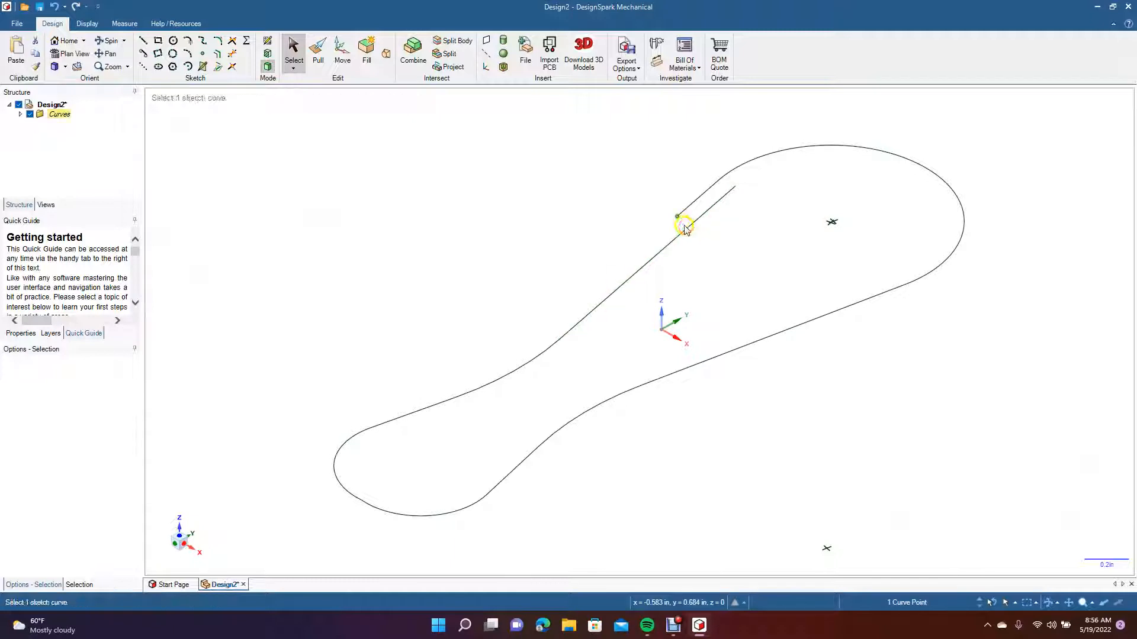
{"action": "left_click", "coordinate": [618, 197]}
{"action": "left_click_drag", "start_coordinate": [640, 181], "coordinate": [685, 226]}
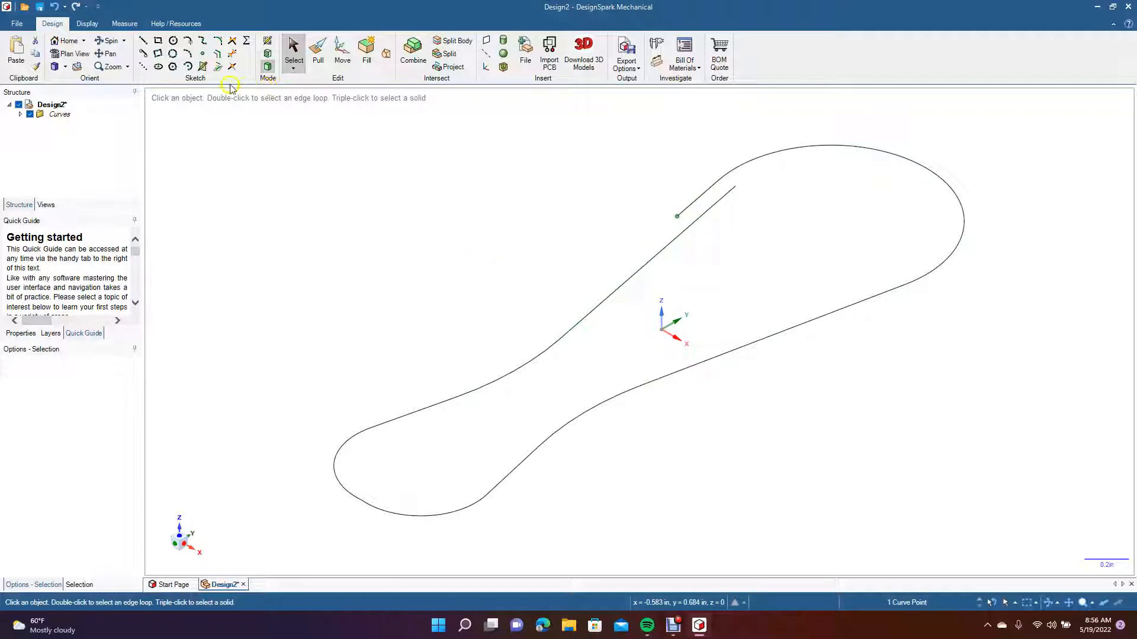
Sketch a rectangle defined from its center on the hook tip's endpoint, 0.062 in wide and 0.2 in high, perpendicular to the hook line
{"action": "left_click", "coordinate": [158, 41]}
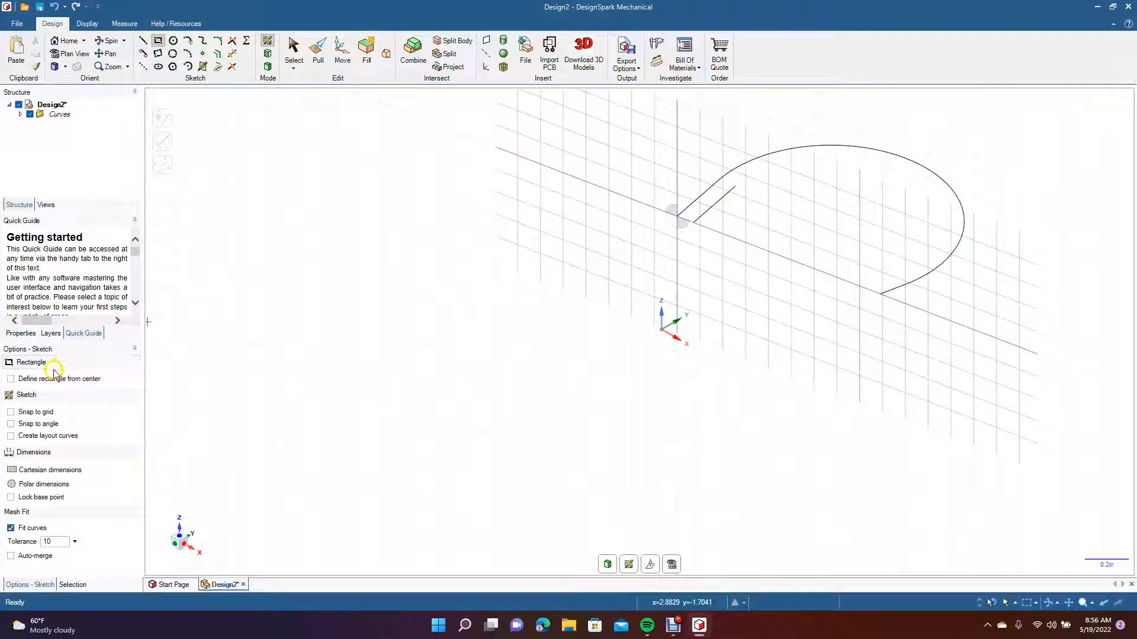
{"action": "left_click", "coordinate": [43, 378]}
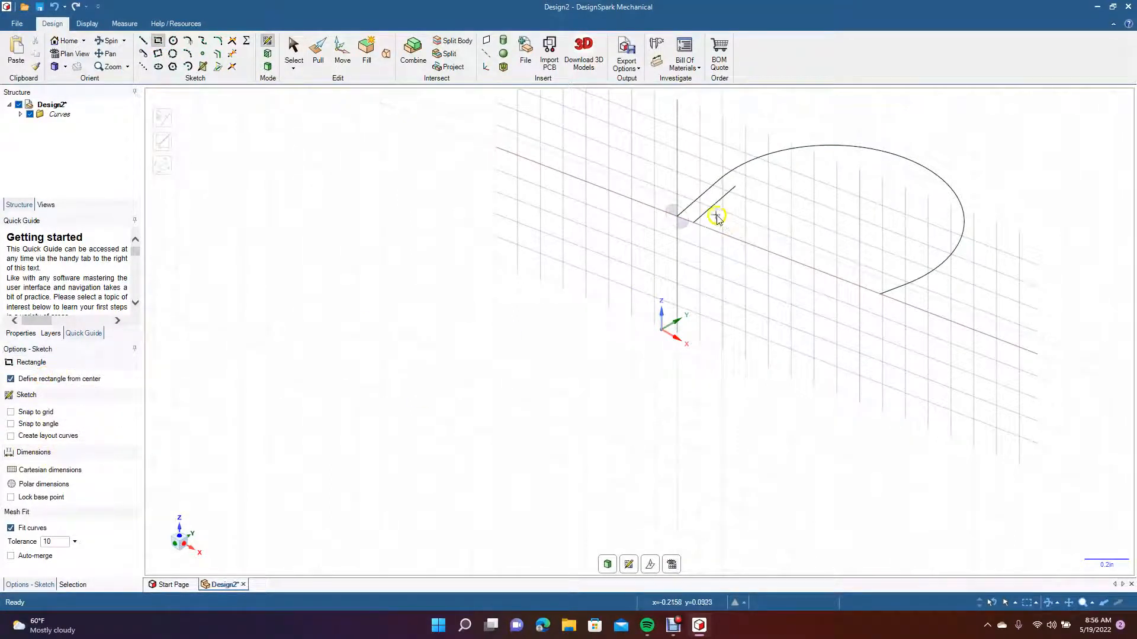
{"action": "left_click", "coordinate": [680, 215]}
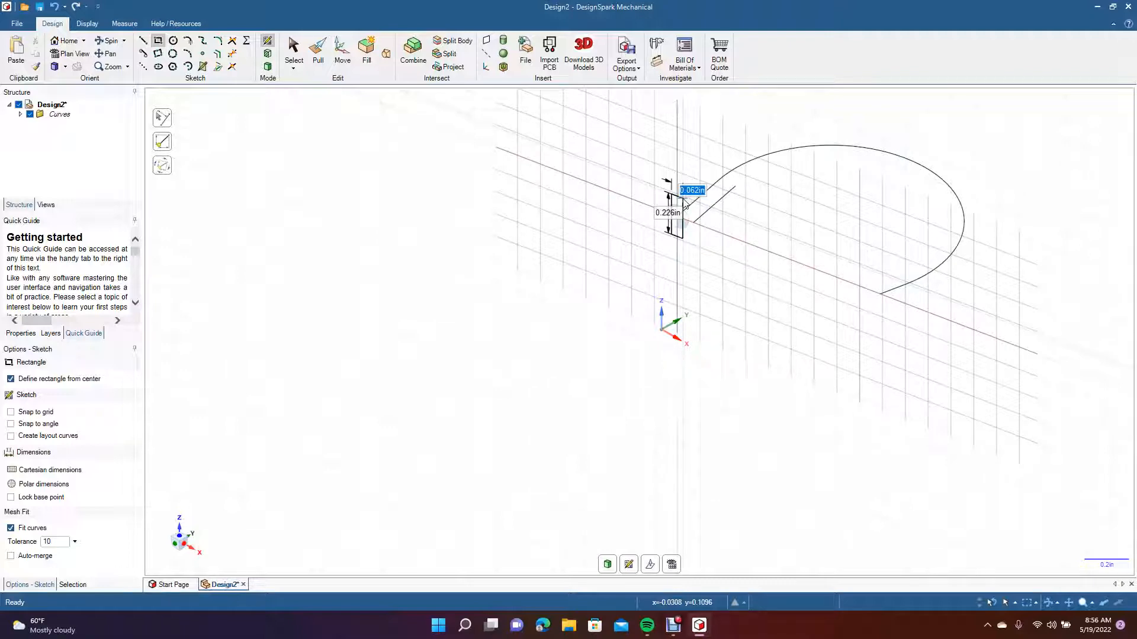
{"action": "type", "text": "0"}
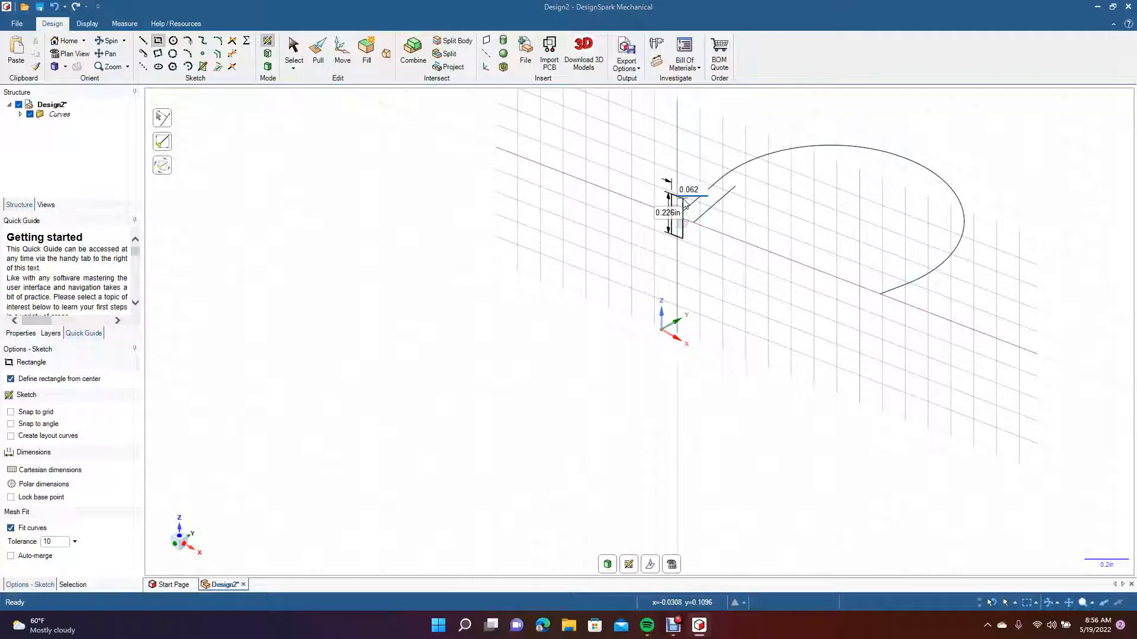
{"action": "key", "text": "Tab"}
{"action": "type", "text": "0"}
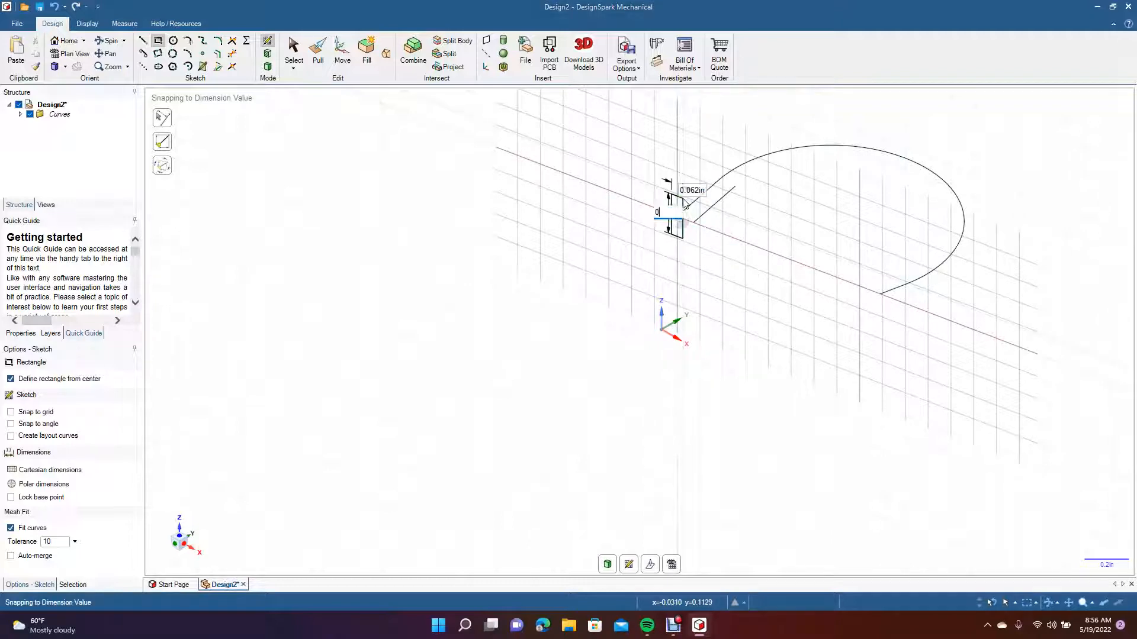
{"action": "type", "text": ".2"}
{"action": "key", "text": "Tab"}
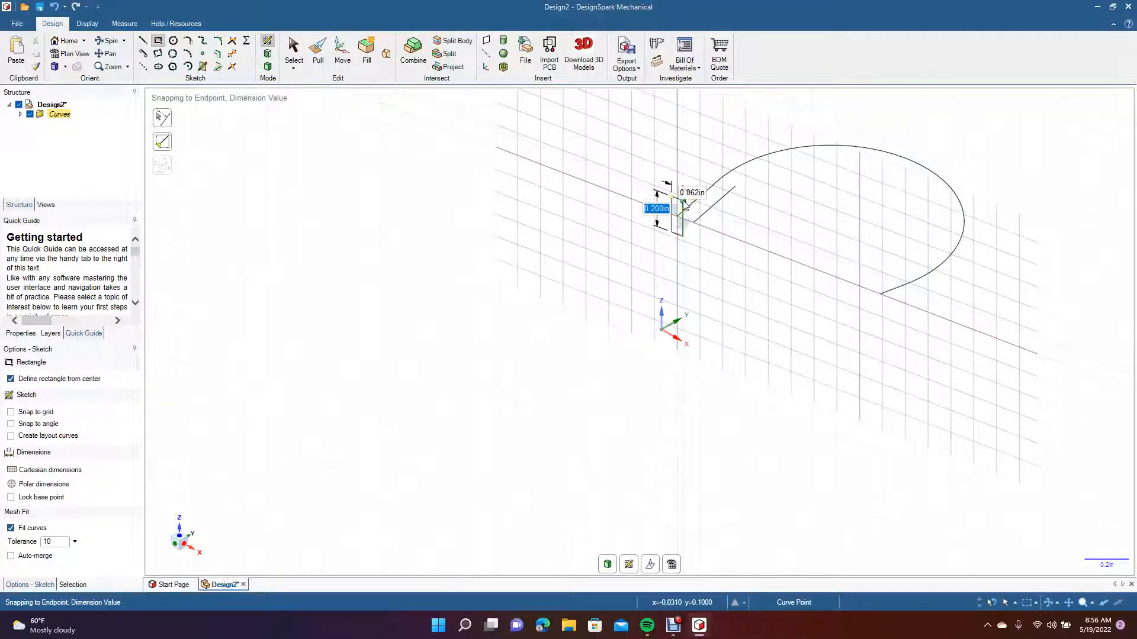
Try to reduce the profile rectangle's height to 0.15 in
{"action": "type", "text": "0."}
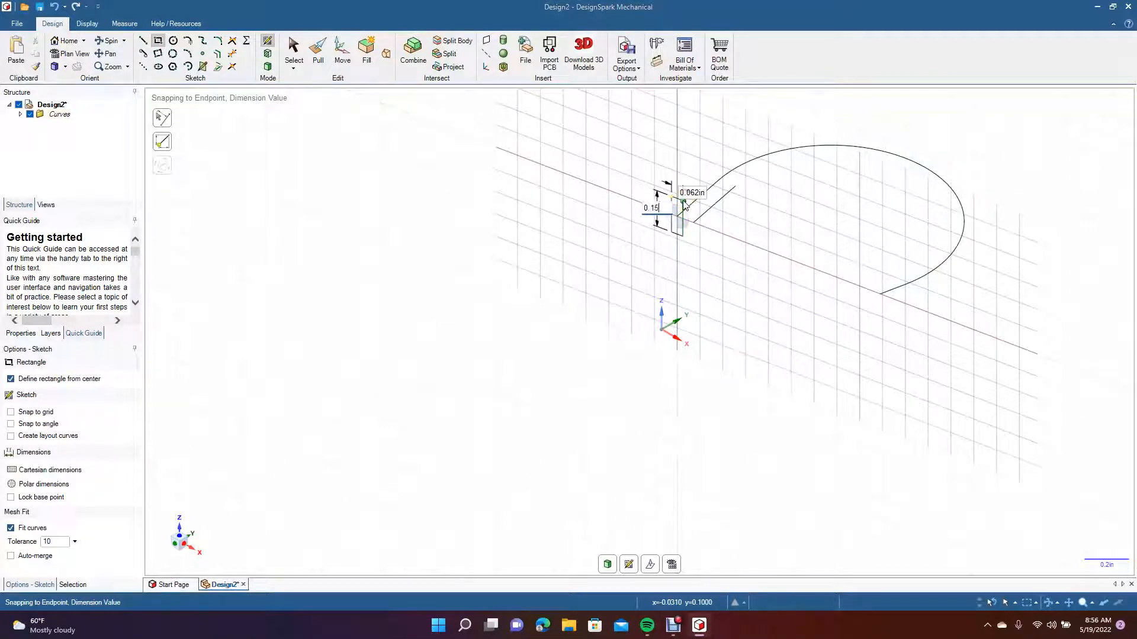
{"action": "type", "text": "15"}
{"action": "key", "text": "Tab"}
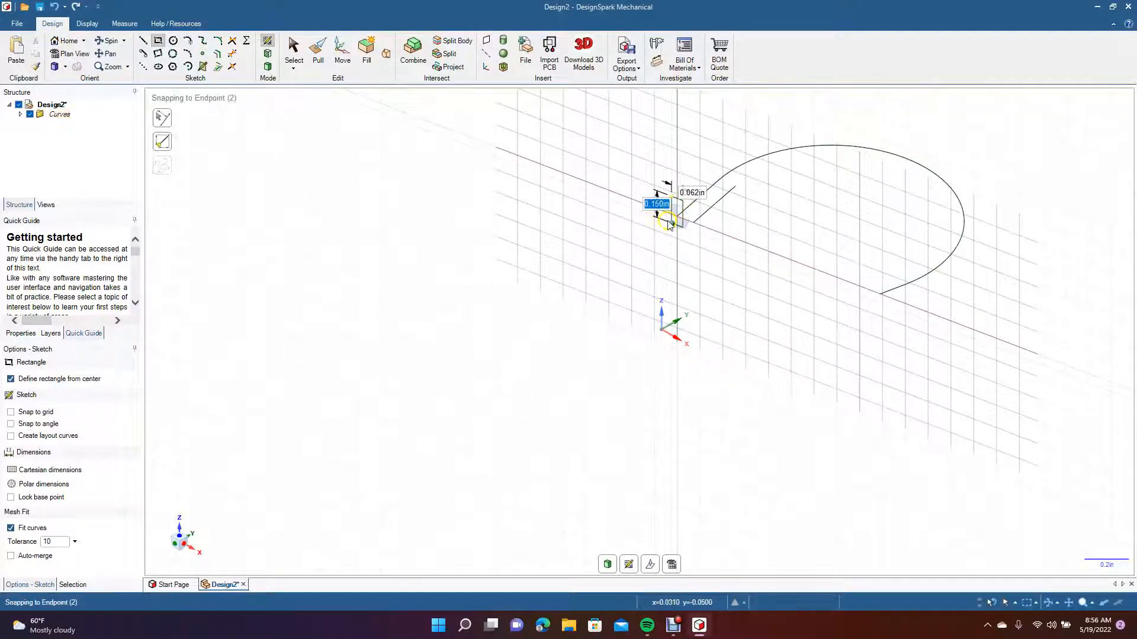
{"action": "left_click", "coordinate": [298, 43]}
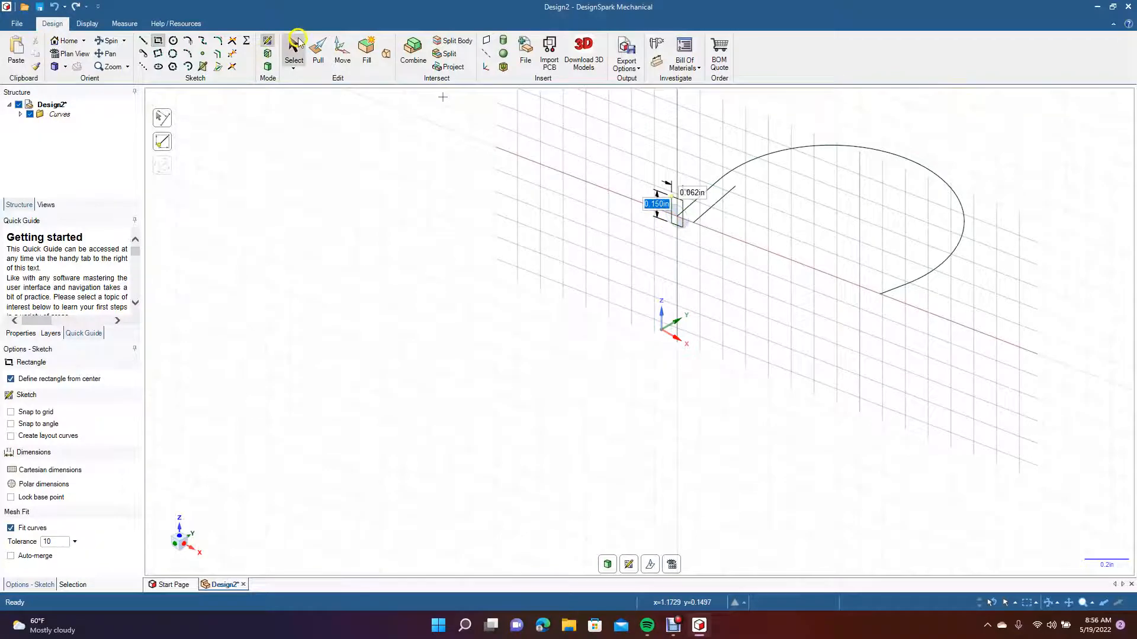
{"action": "left_click", "coordinate": [672, 208]}
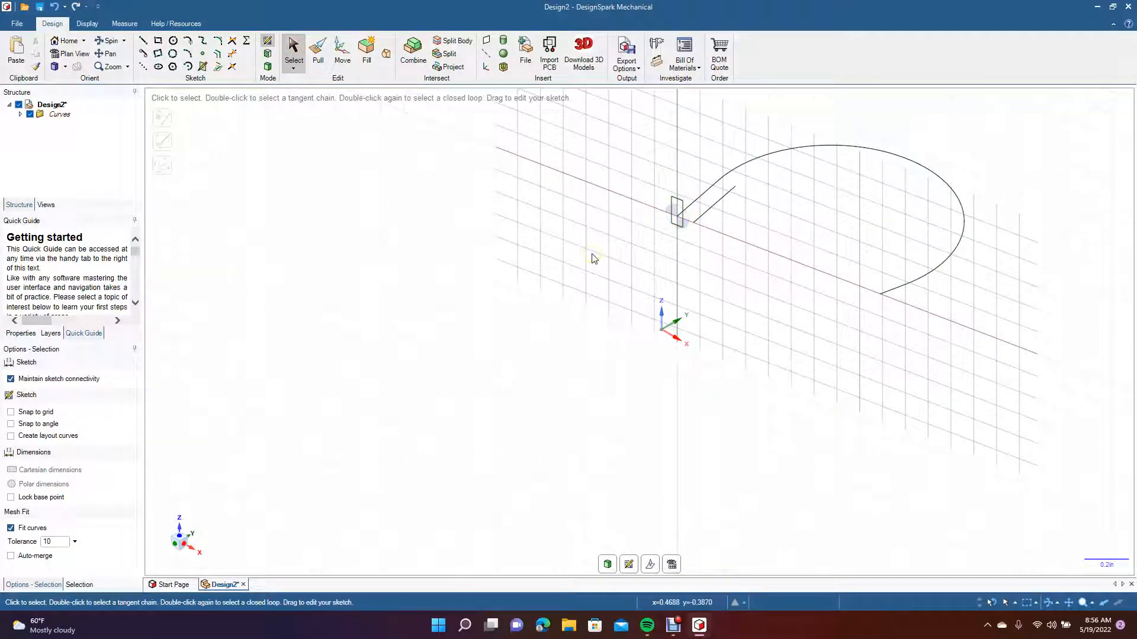
{"action": "key", "text": "r"}
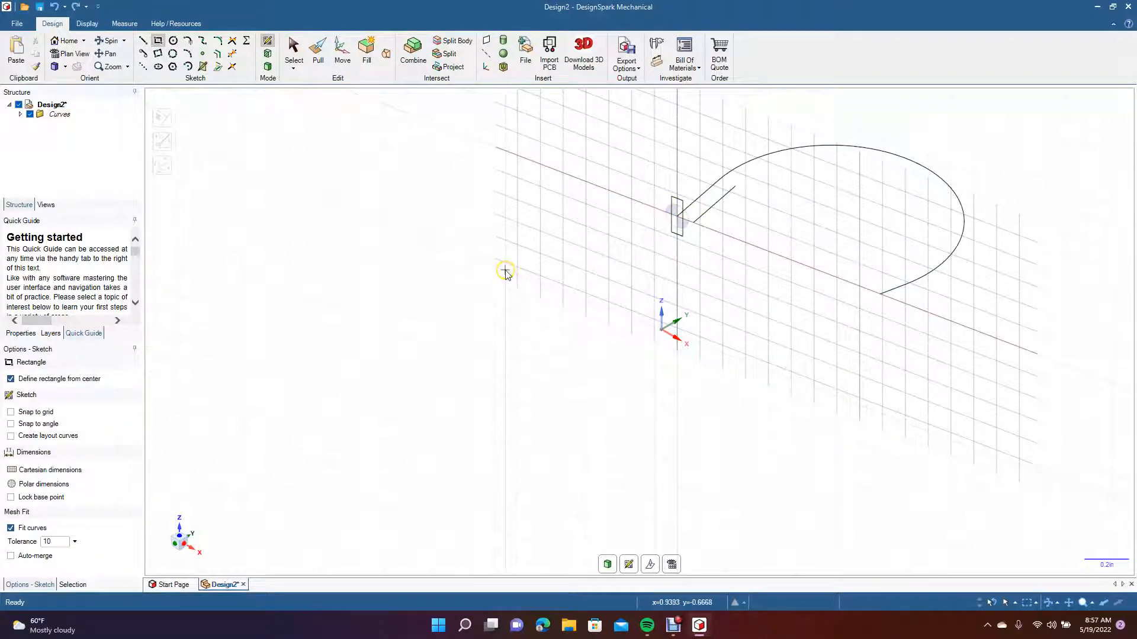
Offset the rectangle's top and bottom edges inward by about 0.03 in each
{"action": "scroll", "coordinate": [507, 274], "scroll_direction": "up", "scroll_amount": 3}
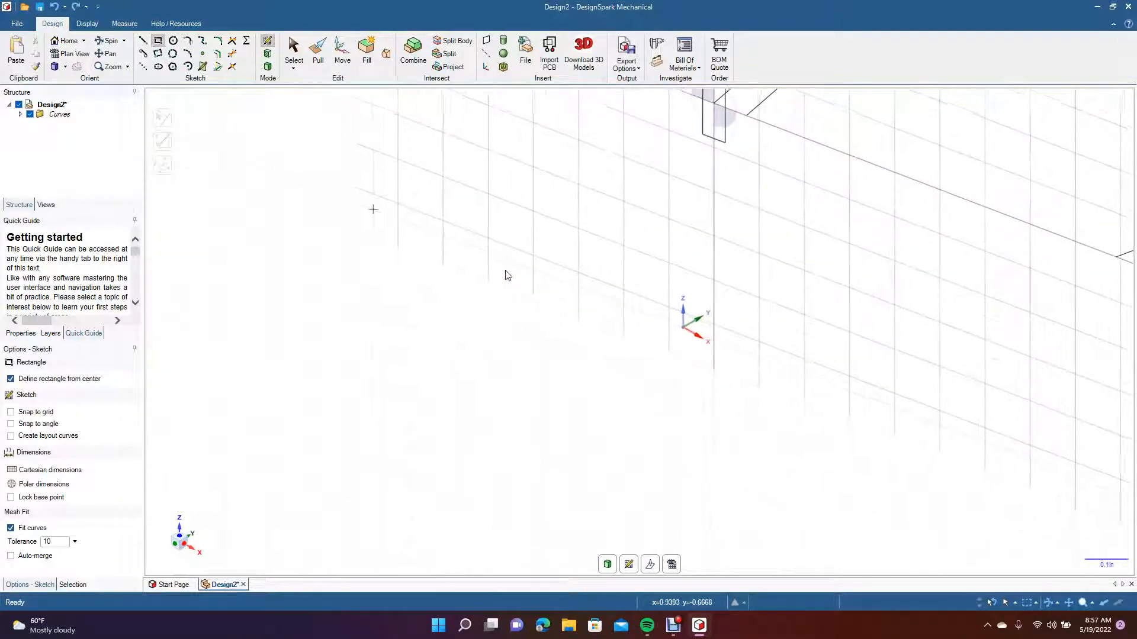
{"action": "left_click", "coordinate": [109, 60]}
{"action": "left_click_drag", "start_coordinate": [535, 267], "coordinate": [487, 439]}
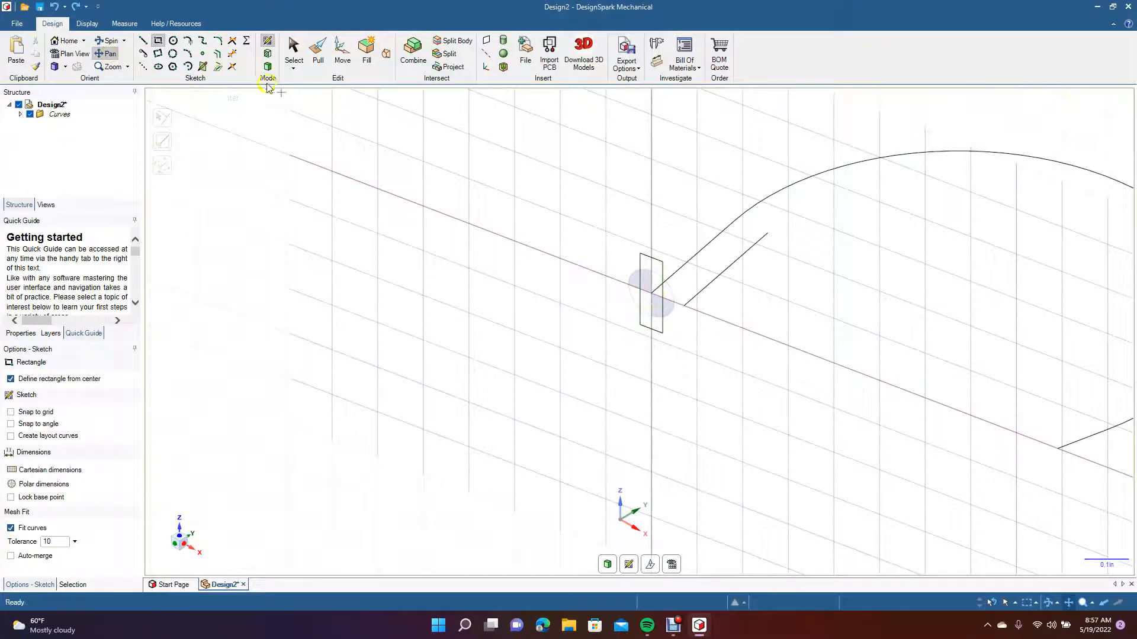
{"action": "left_click", "coordinate": [218, 54]}
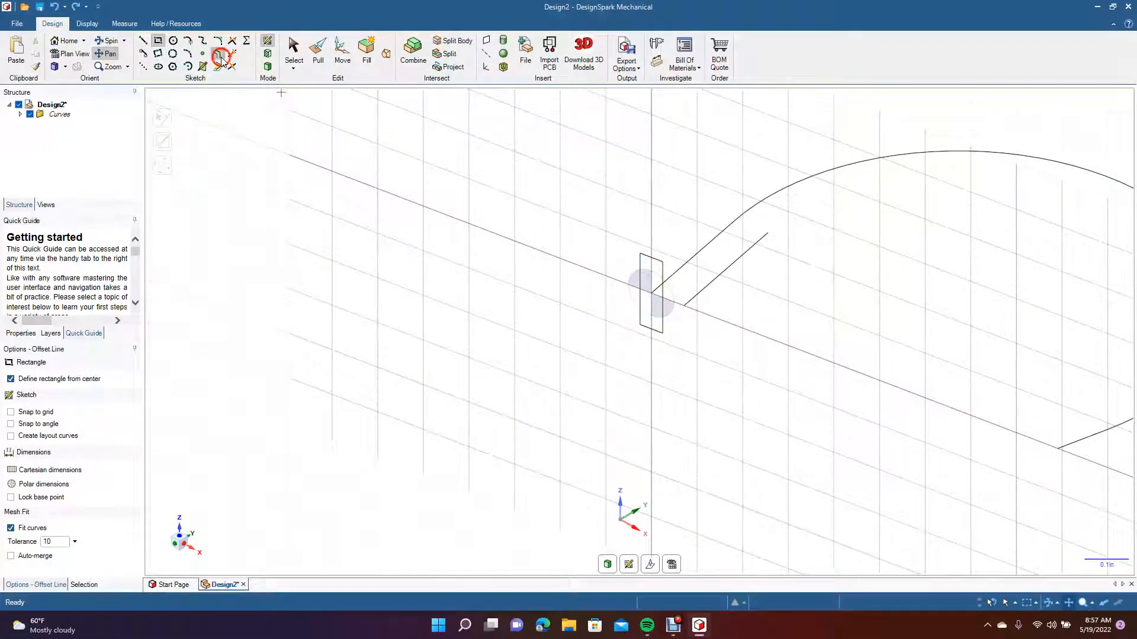
{"action": "left_click", "coordinate": [647, 259]}
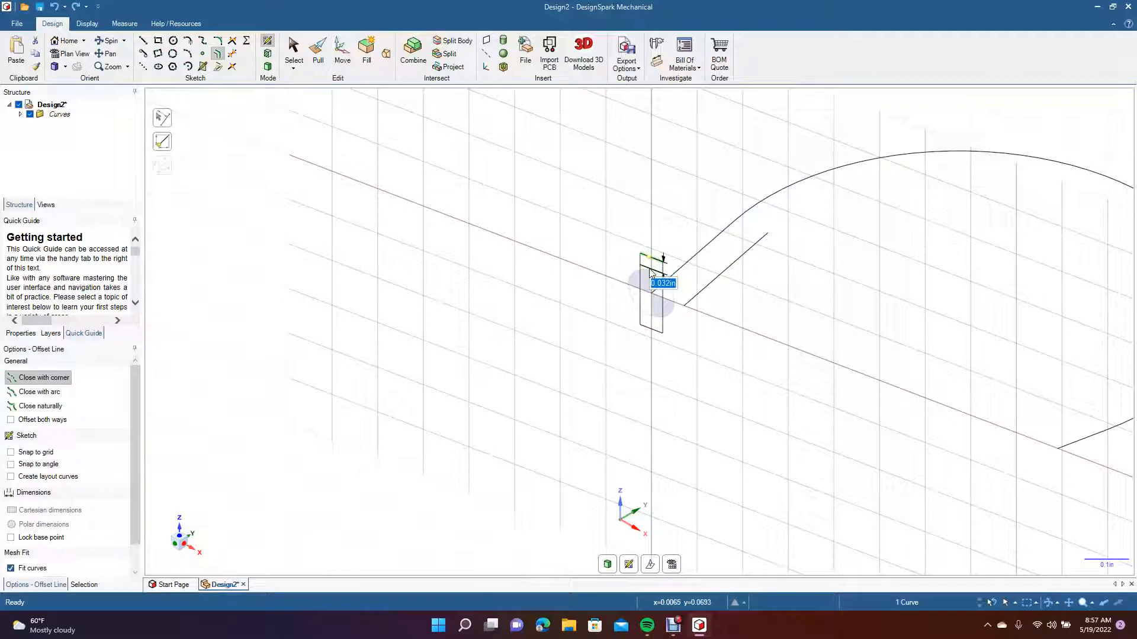
{"action": "left_click", "coordinate": [650, 267]}
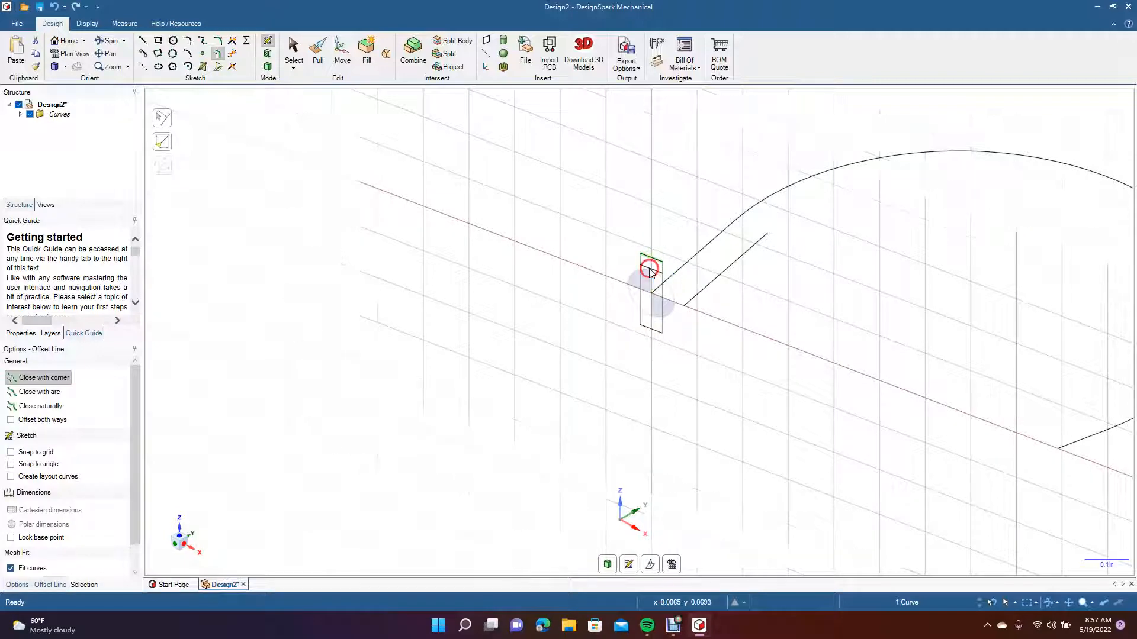
{"action": "left_click", "coordinate": [651, 329]}
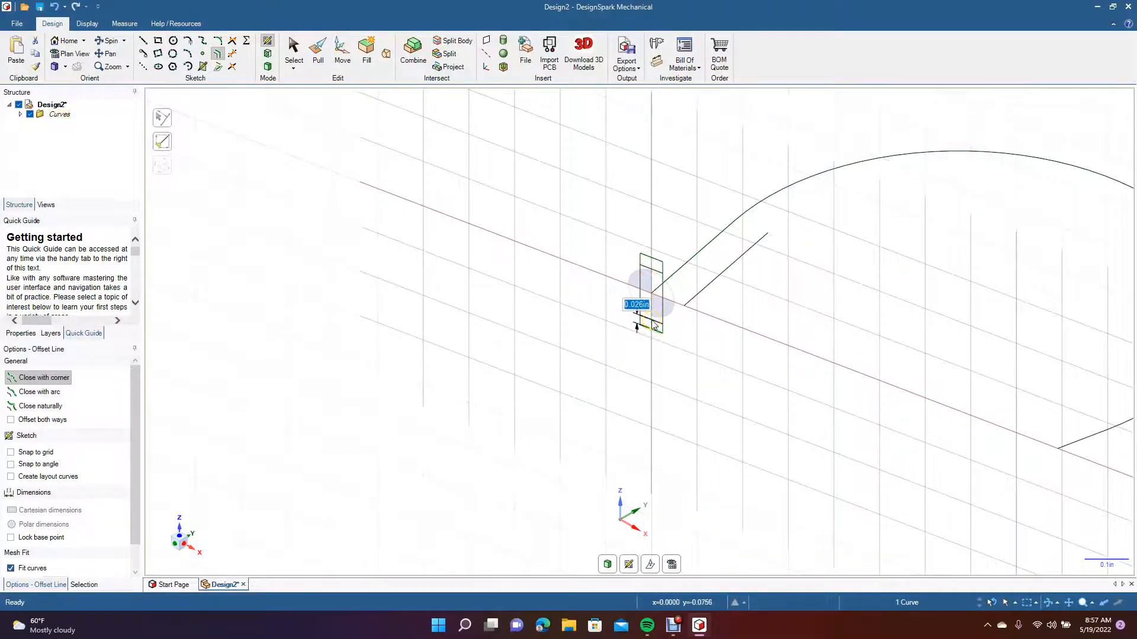
{"action": "key", "text": "Return"}
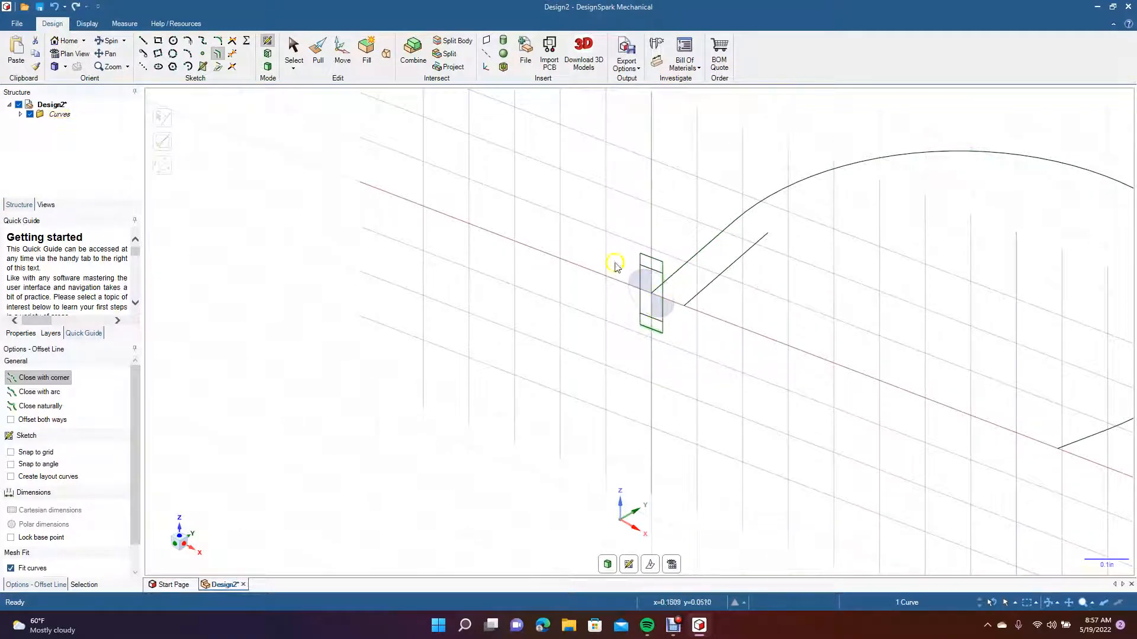
Trim the rectangle's original top and bottom edges and the side segments extending beyond the two offset lines
{"action": "left_click", "coordinate": [233, 54]}
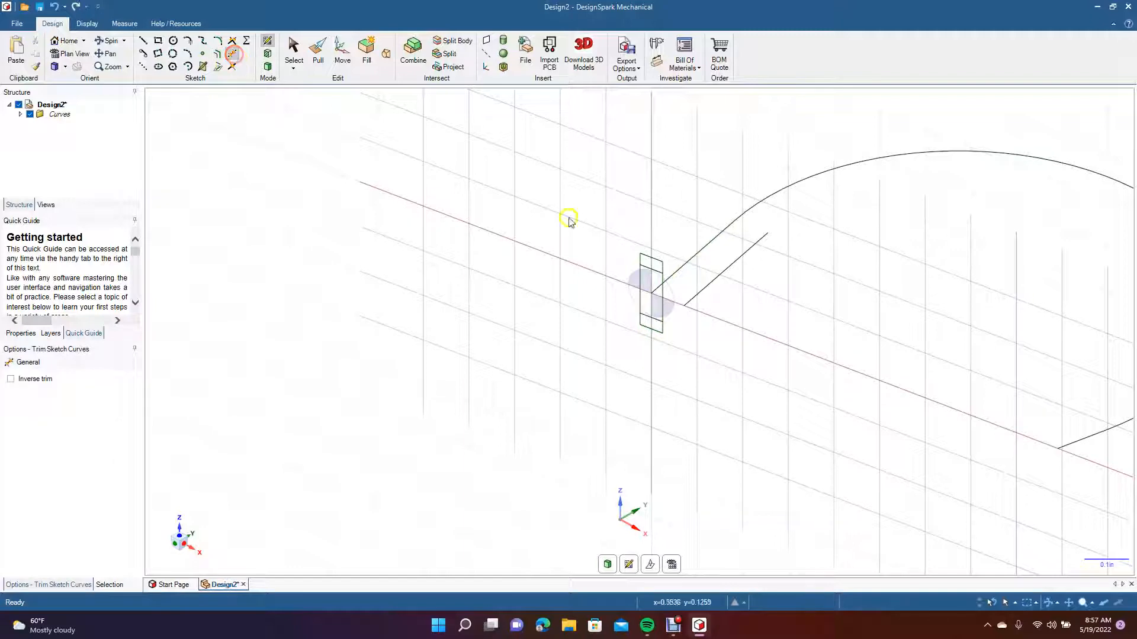
{"action": "left_click", "coordinate": [649, 261]}
{"action": "left_click", "coordinate": [662, 266]}
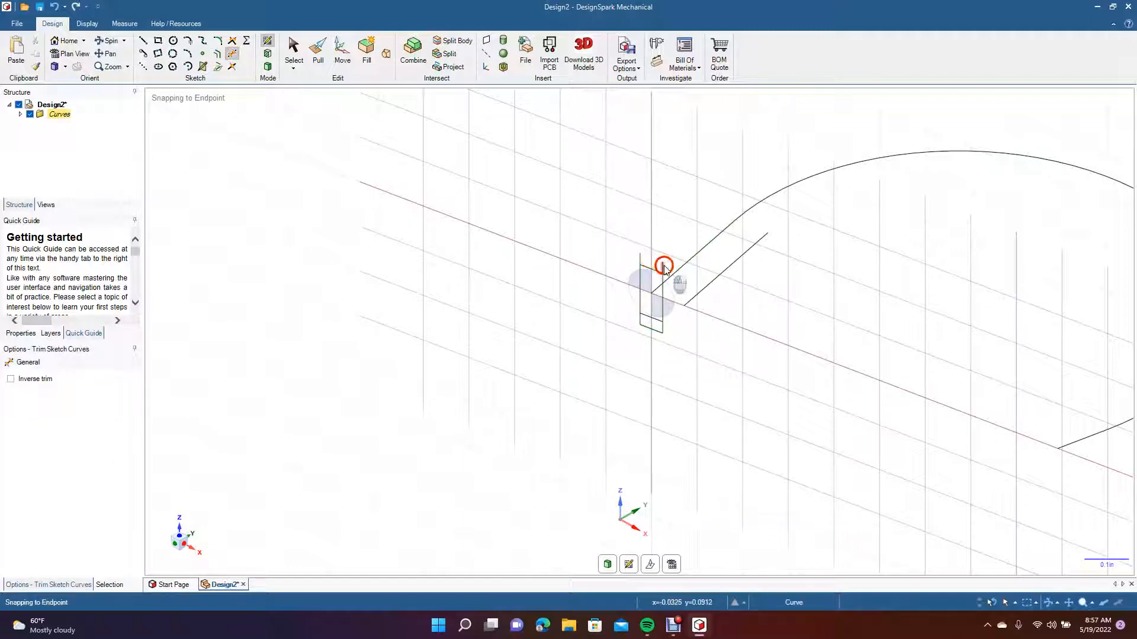
{"action": "left_click", "coordinate": [640, 257]}
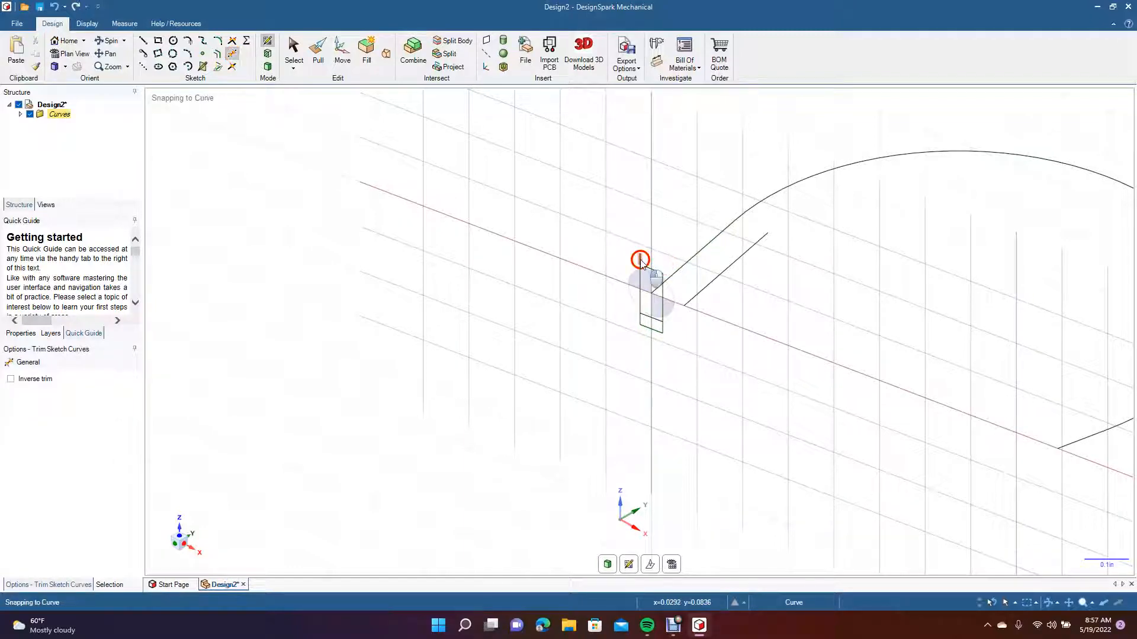
{"action": "left_click", "coordinate": [639, 322]}
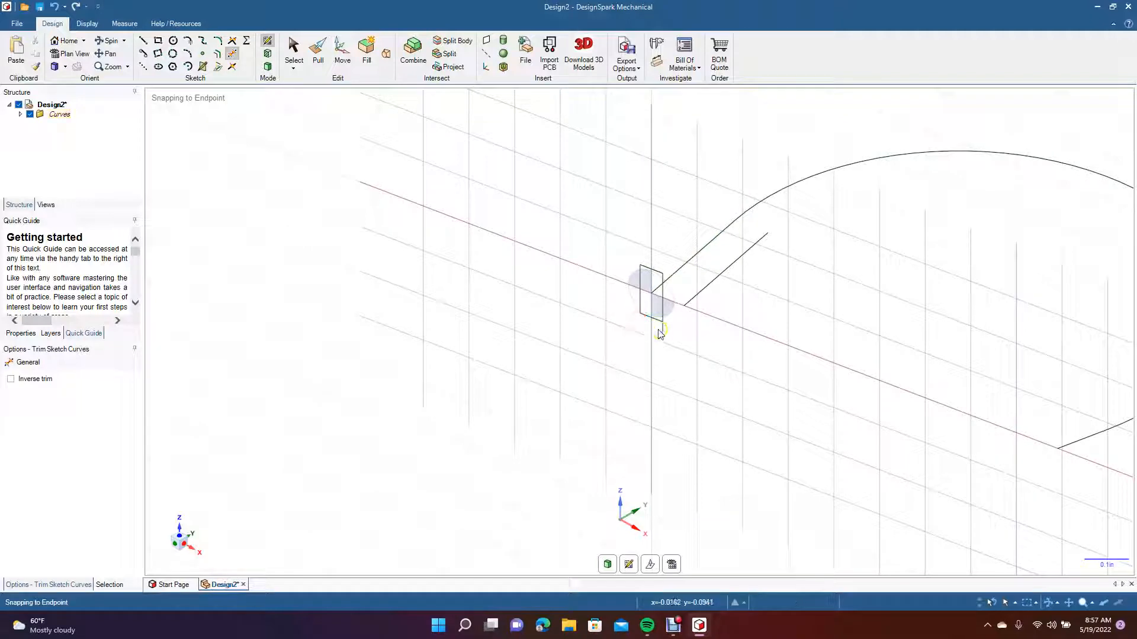
{"action": "left_click", "coordinate": [660, 332]}
Turn the closed rectangular profile sketch into a surface in 3D mode
{"action": "left_click", "coordinate": [267, 67]}
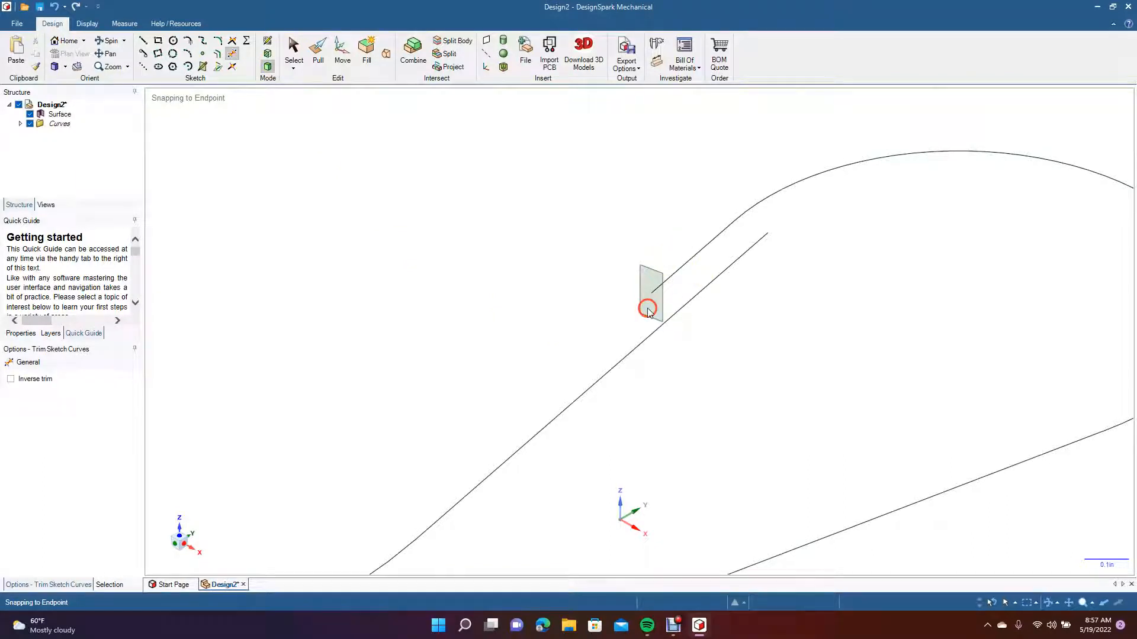
Try to sweep the rectangular face along the hook-side curves together with the curves of the small loop and opposite arm
{"action": "left_click", "coordinate": [318, 52]}
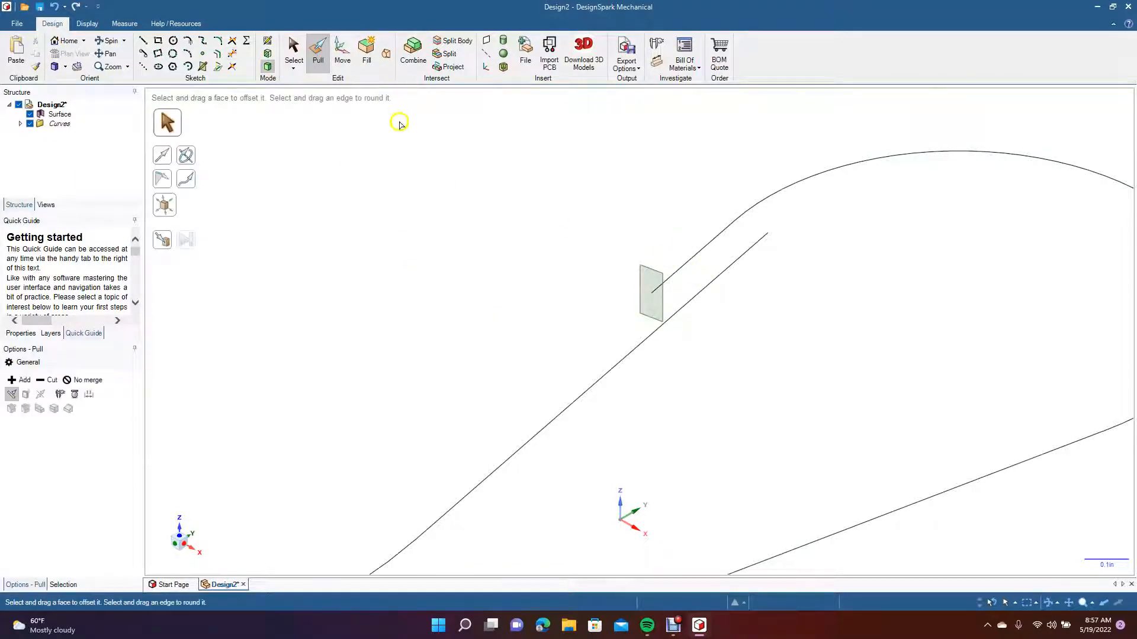
{"action": "left_click", "coordinate": [659, 303]}
{"action": "left_click", "coordinate": [656, 305]}
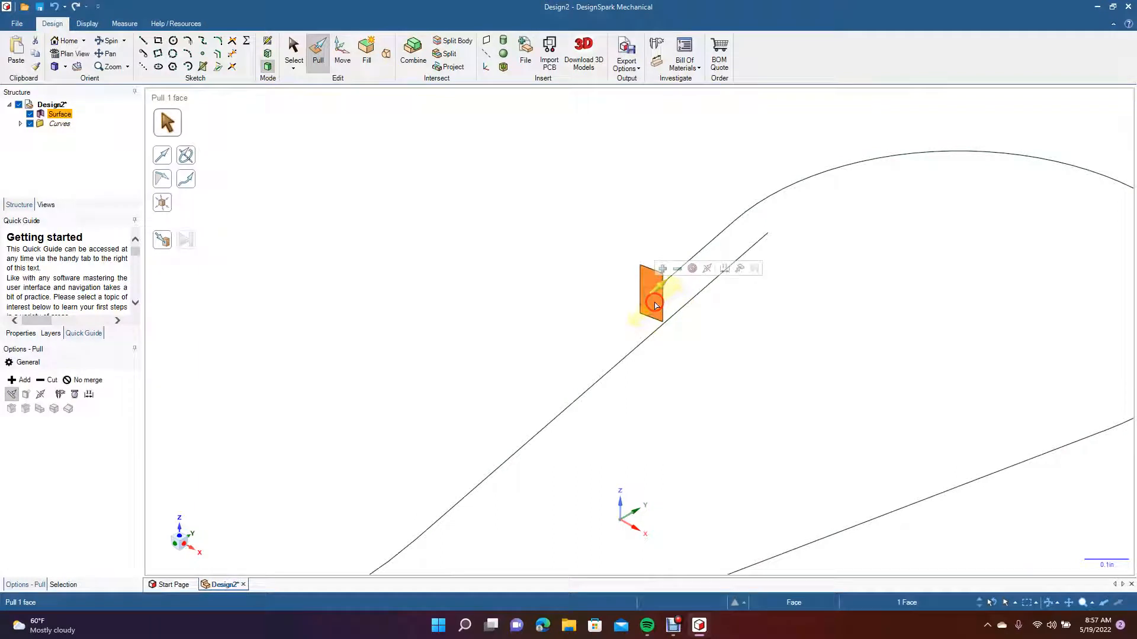
{"action": "left_click", "coordinate": [189, 182]}
{"action": "left_click", "coordinate": [701, 249]}
{"action": "double_click", "coordinate": [699, 254]}
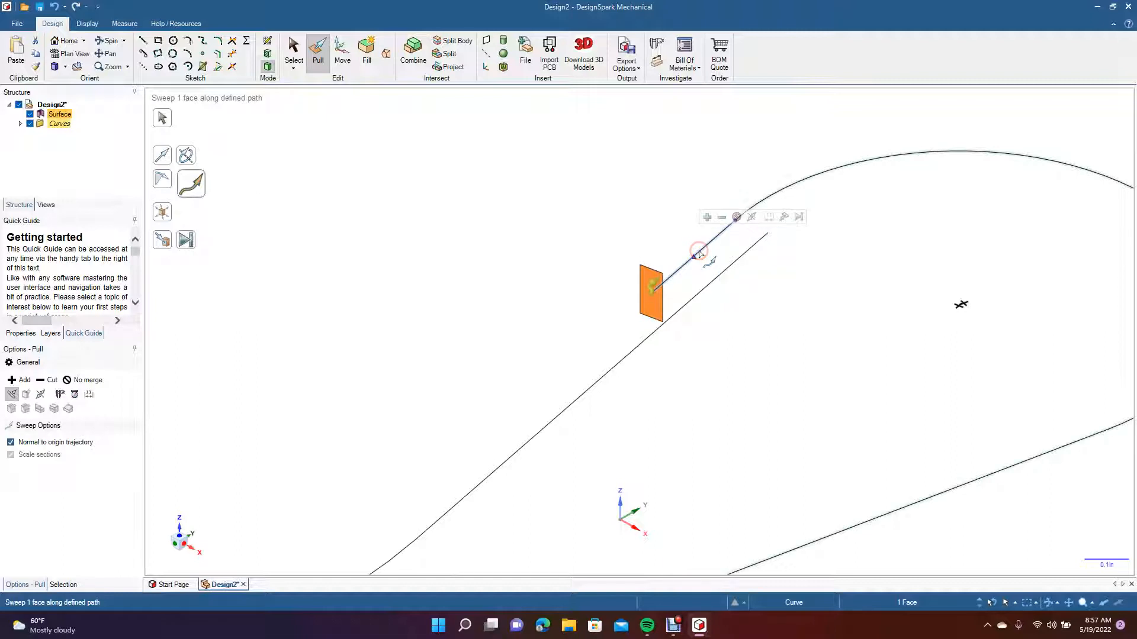
{"action": "double_click", "coordinate": [698, 254]}
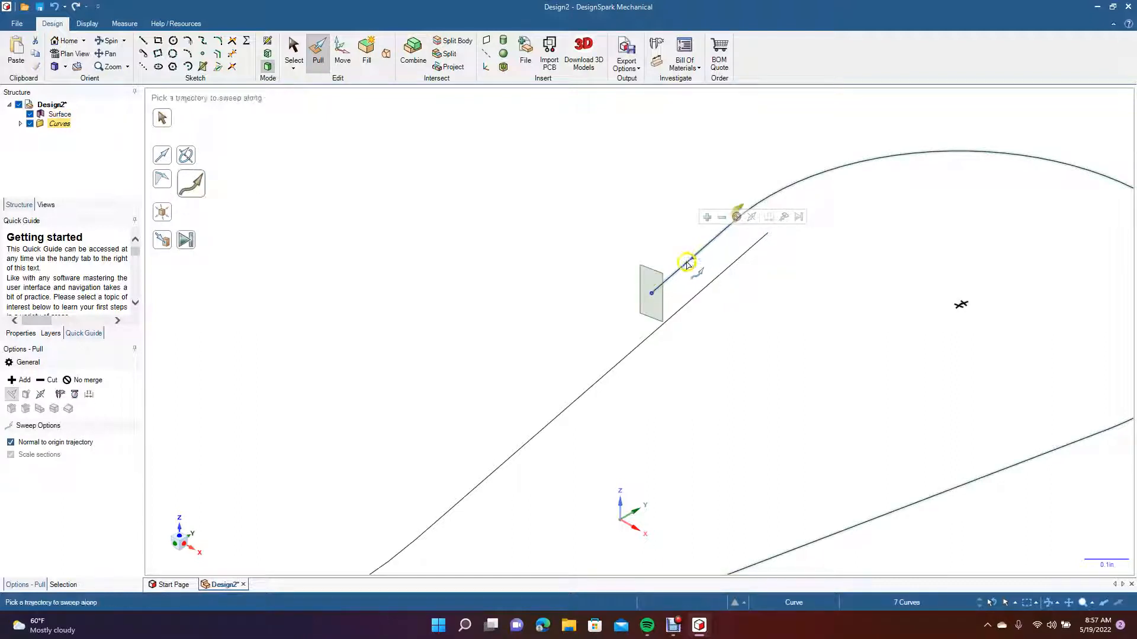
{"action": "left_click", "coordinate": [686, 262]}
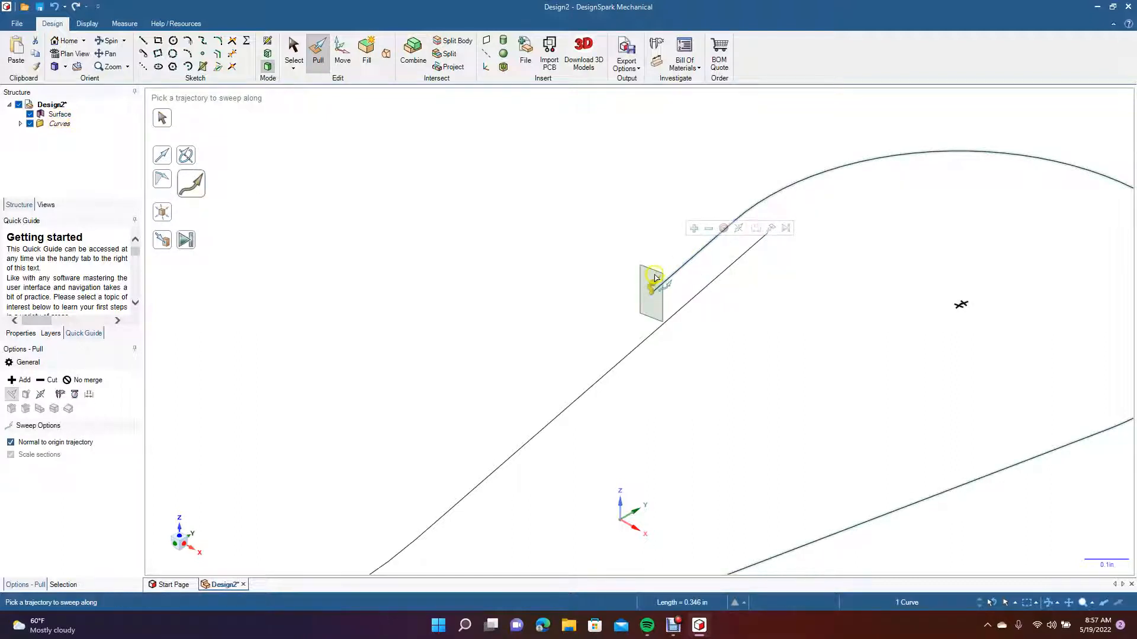
{"action": "scroll", "coordinate": [655, 277], "scroll_direction": "down", "scroll_amount": 3}
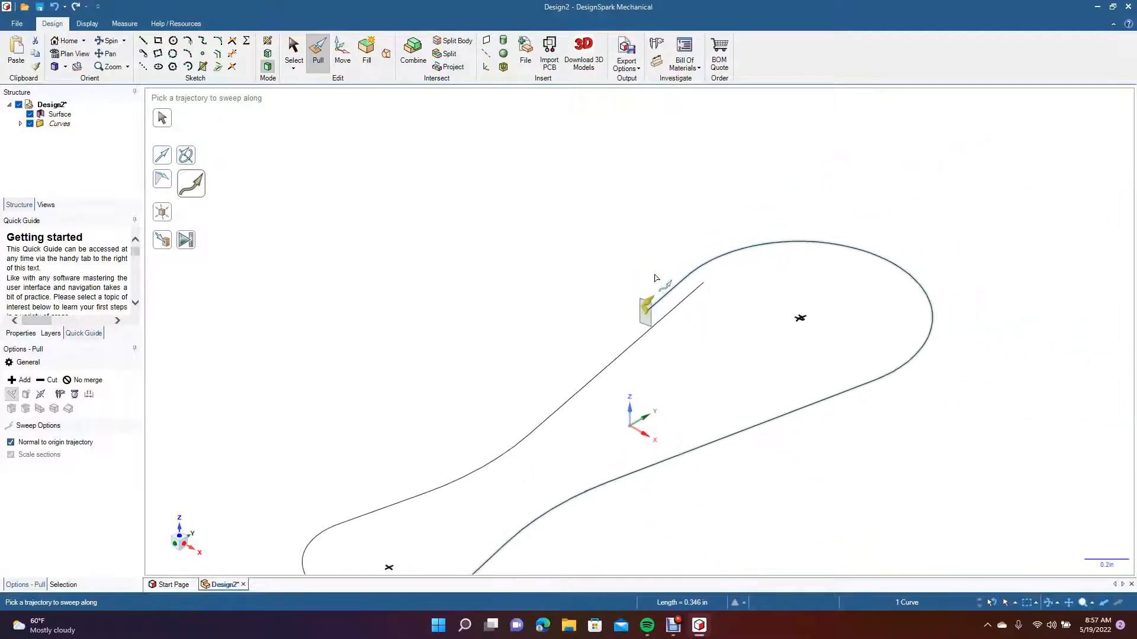
{"action": "scroll", "coordinate": [655, 278], "scroll_direction": "down", "scroll_amount": 3}
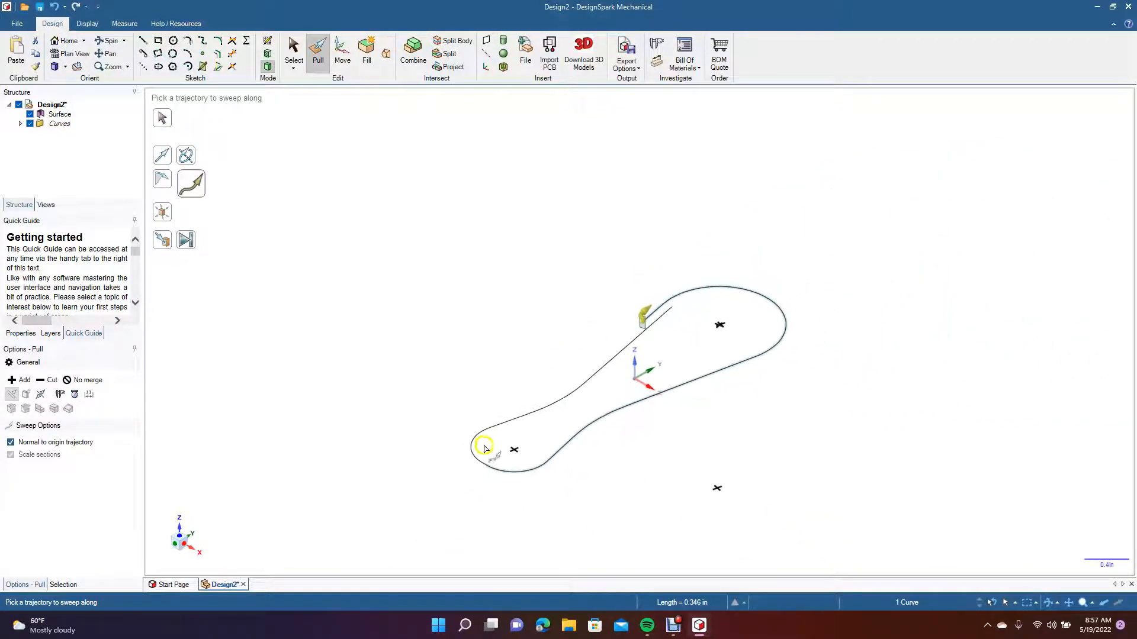
{"action": "left_click", "coordinate": [475, 454]}
{"action": "left_click", "coordinate": [510, 421]}
{"action": "left_click", "coordinate": [548, 404]}
{"action": "left_click", "coordinate": [594, 377]}
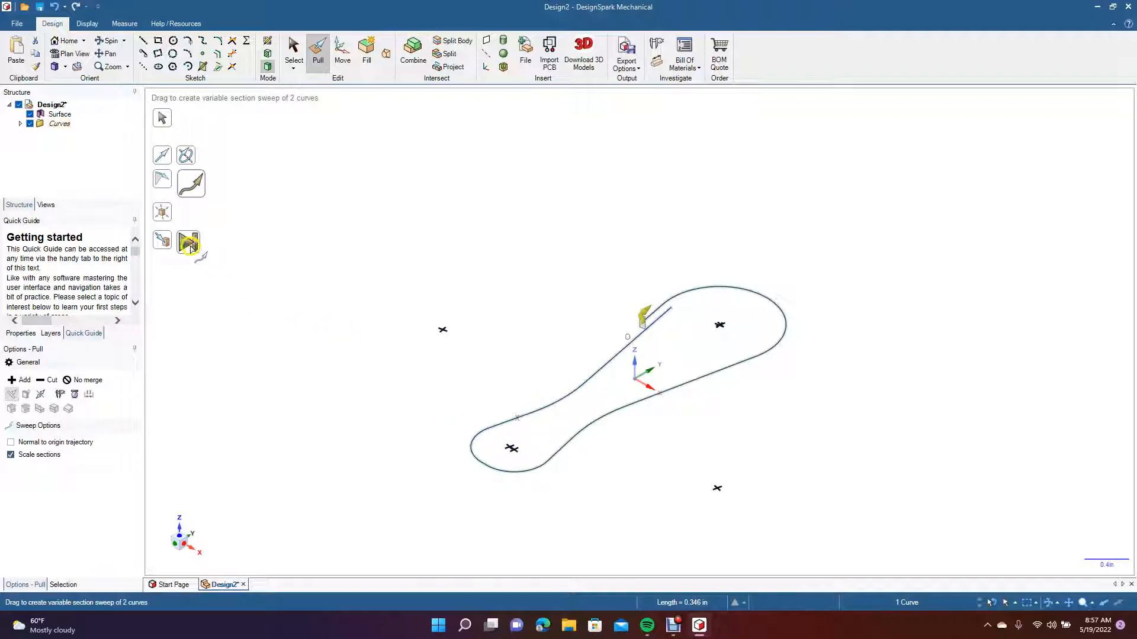
{"action": "left_click", "coordinate": [188, 243]}
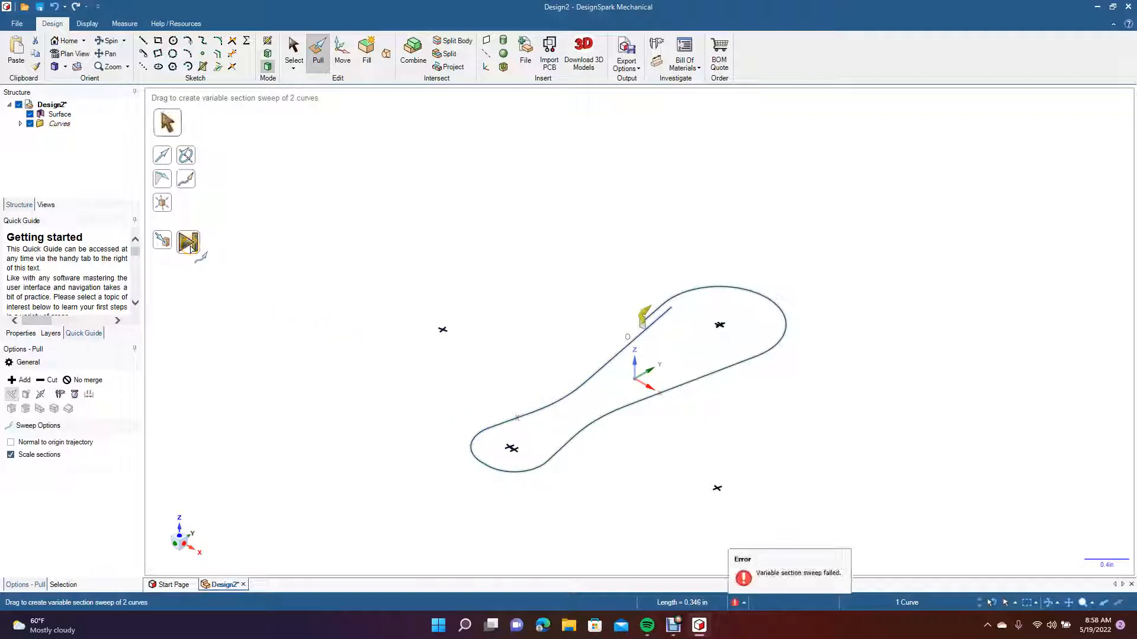
Try to sweep the rectangular face along the whole clip path, picking the long straight arm's curves first and the remaining curves one by one
{"action": "left_click", "coordinate": [293, 51]}
{"action": "left_click", "coordinate": [318, 51]}
{"action": "left_click", "coordinate": [642, 324]}
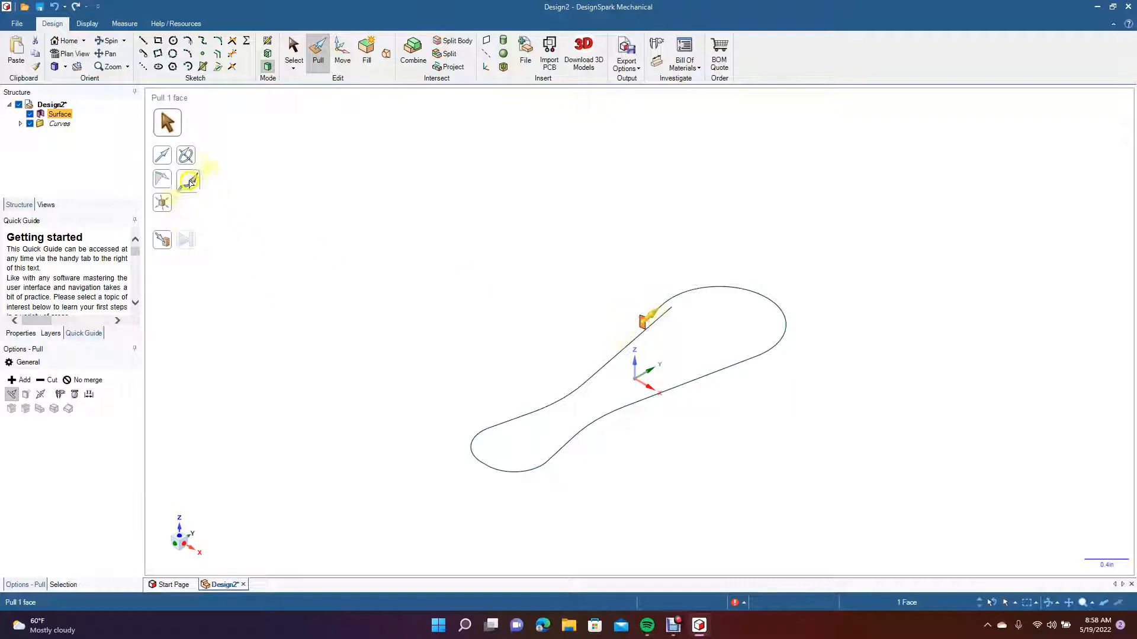
{"action": "left_click", "coordinate": [189, 181]}
{"action": "left_click", "coordinate": [663, 324]}
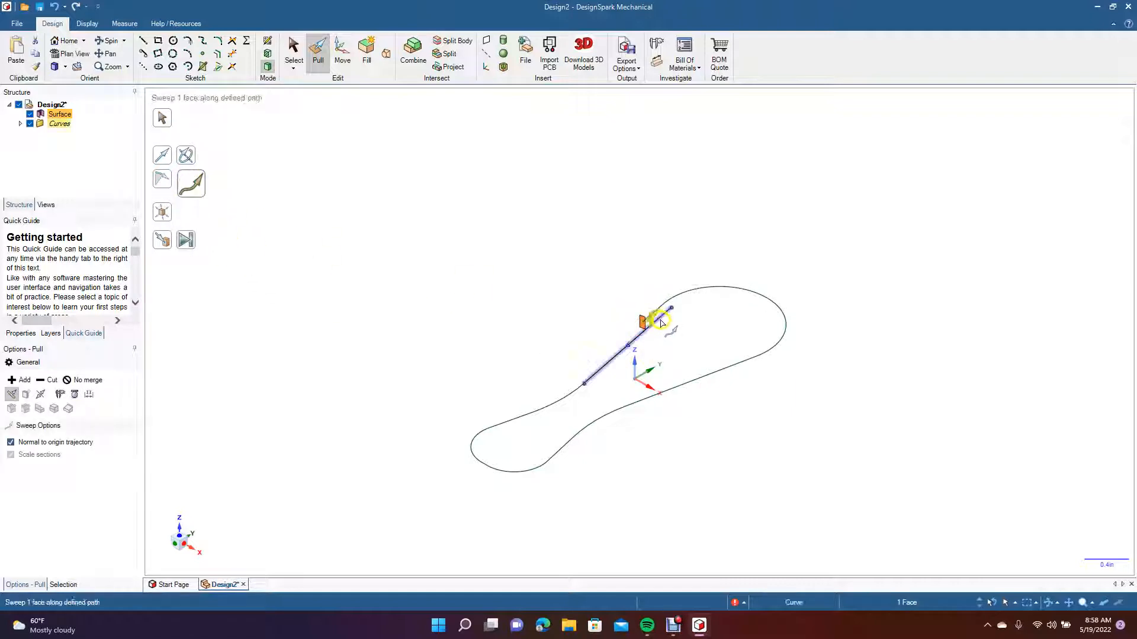
{"action": "left_click", "coordinate": [661, 323]}
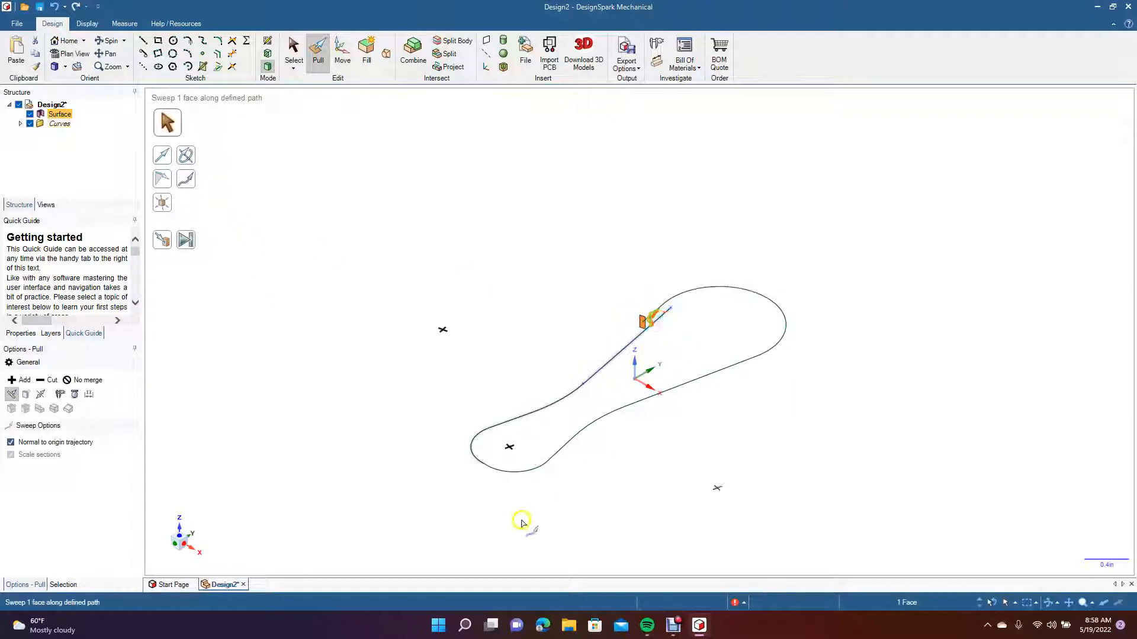
{"action": "left_click", "coordinate": [519, 472], "text": "ctrl"}
{"action": "left_click", "coordinate": [562, 448], "text": "ctrl"}
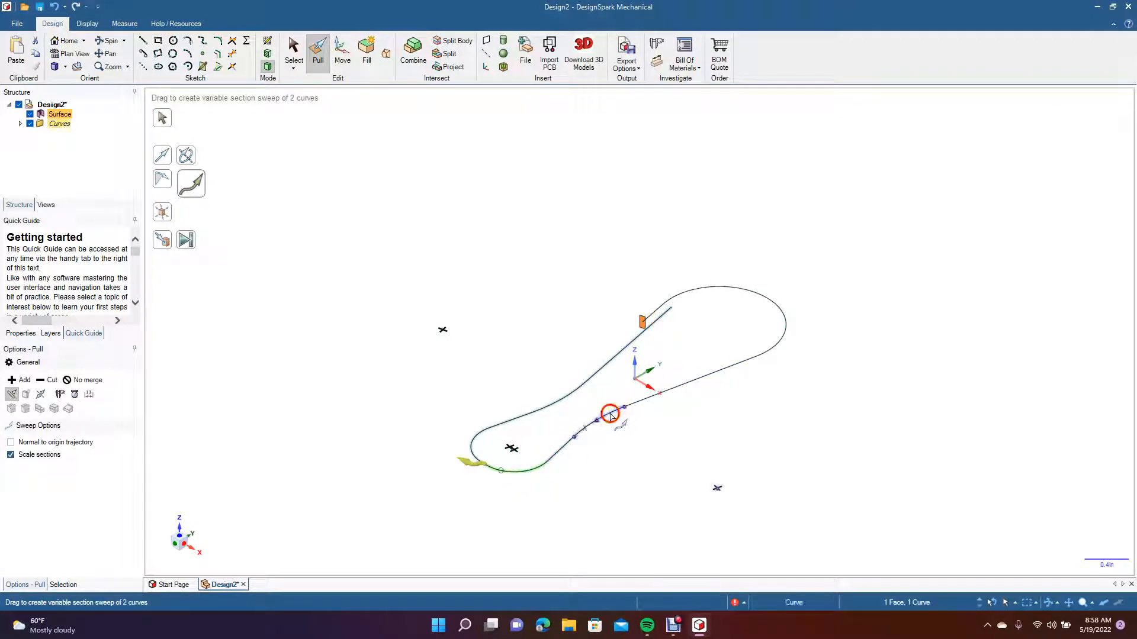
{"action": "left_click", "coordinate": [678, 386], "text": "ctrl"}
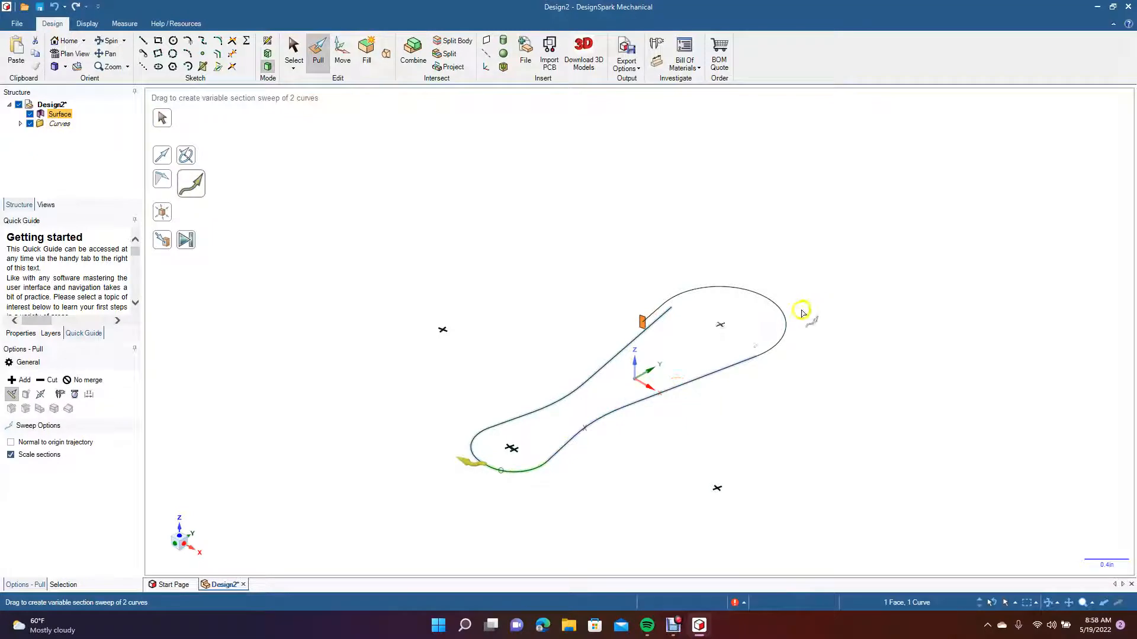
{"action": "left_click", "coordinate": [781, 337], "text": "ctrl"}
{"action": "left_click", "coordinate": [740, 291], "text": "ctrl"}
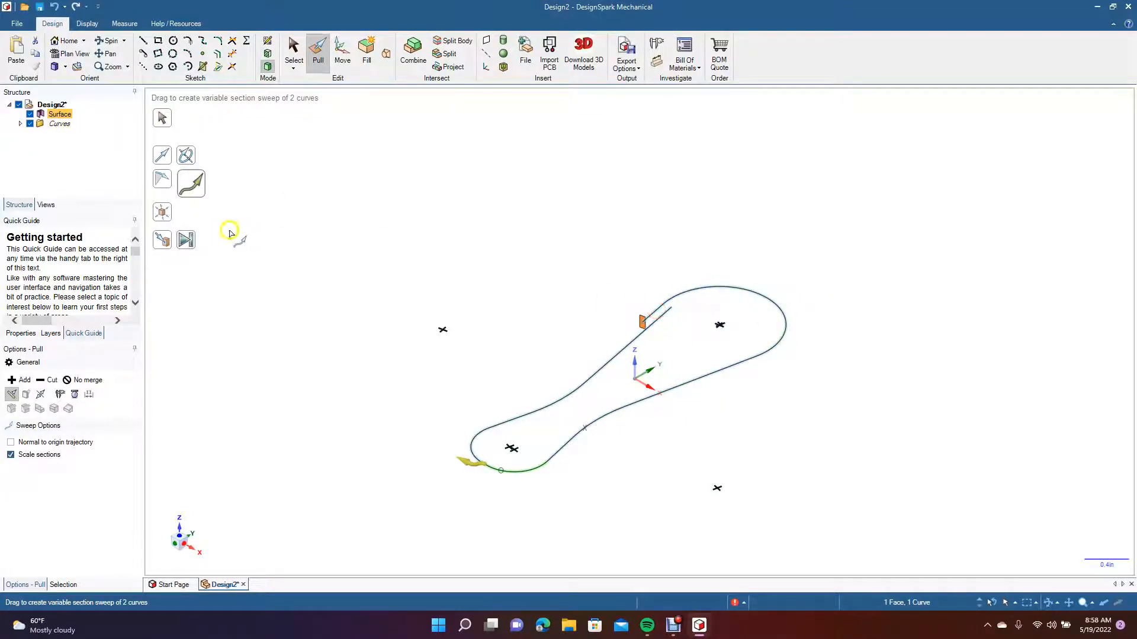
{"action": "left_click", "coordinate": [187, 241]}
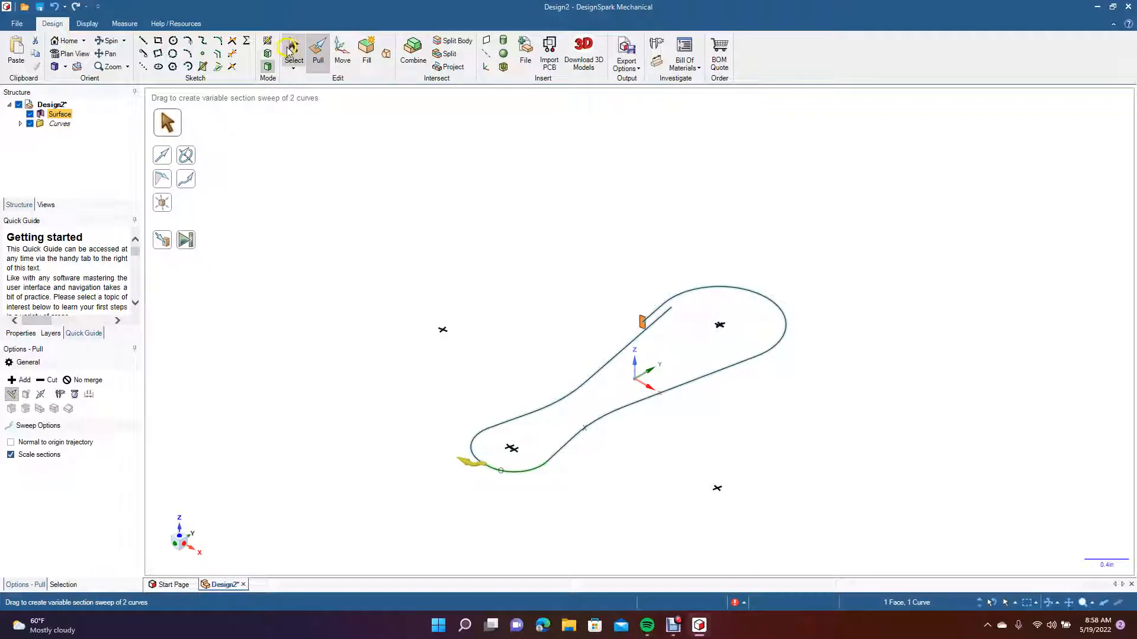
{"action": "left_click", "coordinate": [293, 49]}
{"action": "left_click", "coordinate": [350, 146]}
Sweep the rectangular face along the curve chain from the hook tip, around the large loop and into the small loop
{"action": "left_click", "coordinate": [108, 40]}
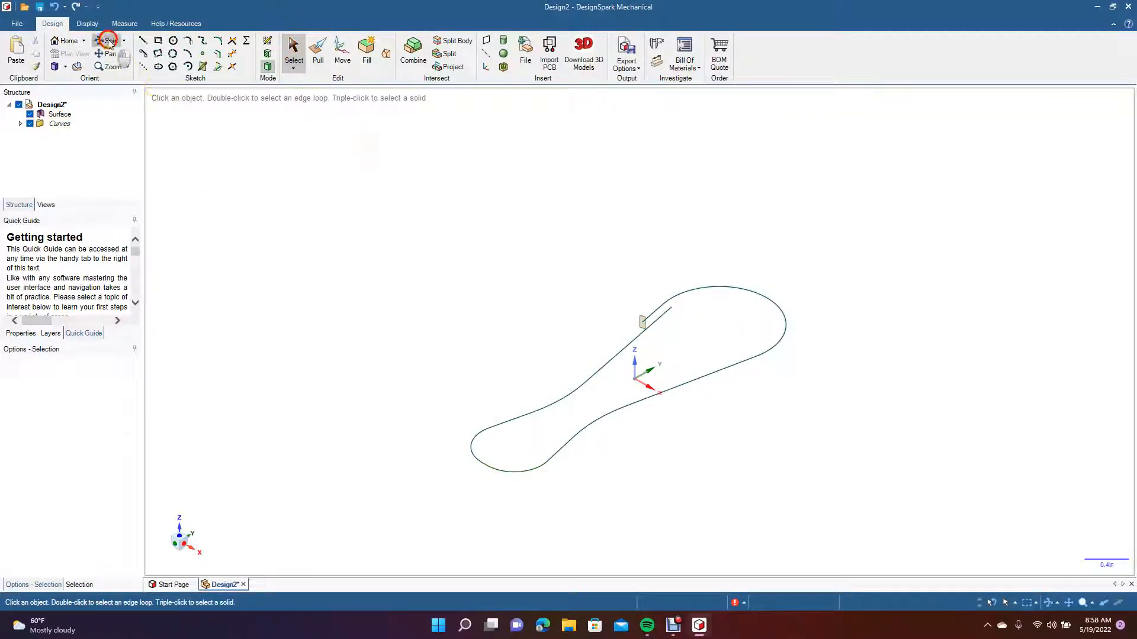
{"action": "left_click_drag", "start_coordinate": [427, 306], "coordinate": [421, 332]}
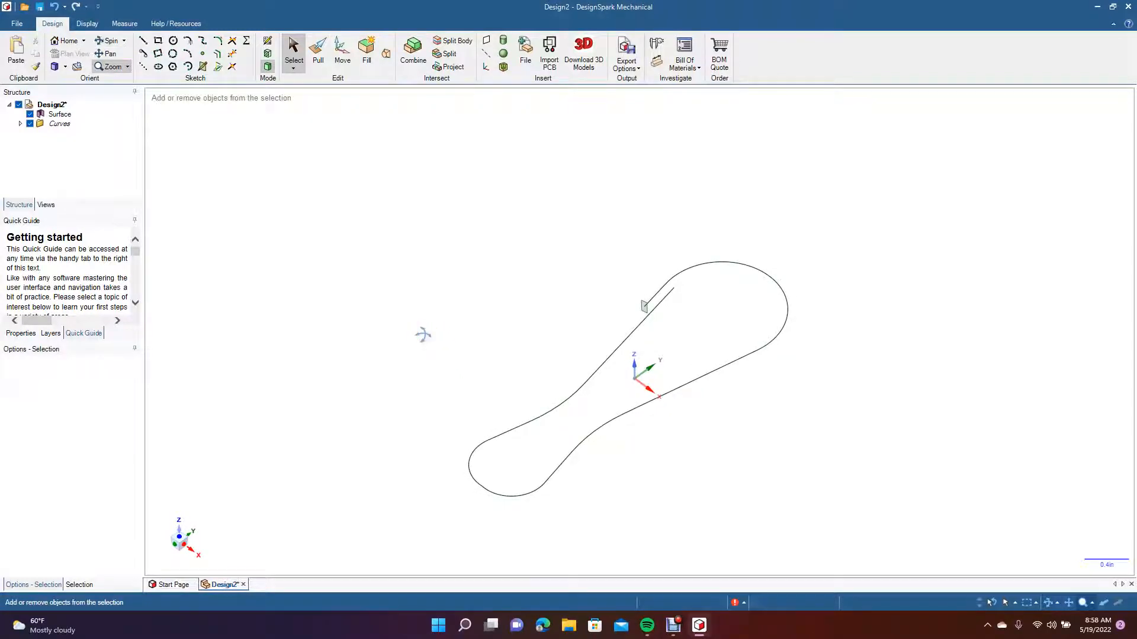
{"action": "scroll", "coordinate": [421, 332], "scroll_direction": "up", "scroll_amount": 5}
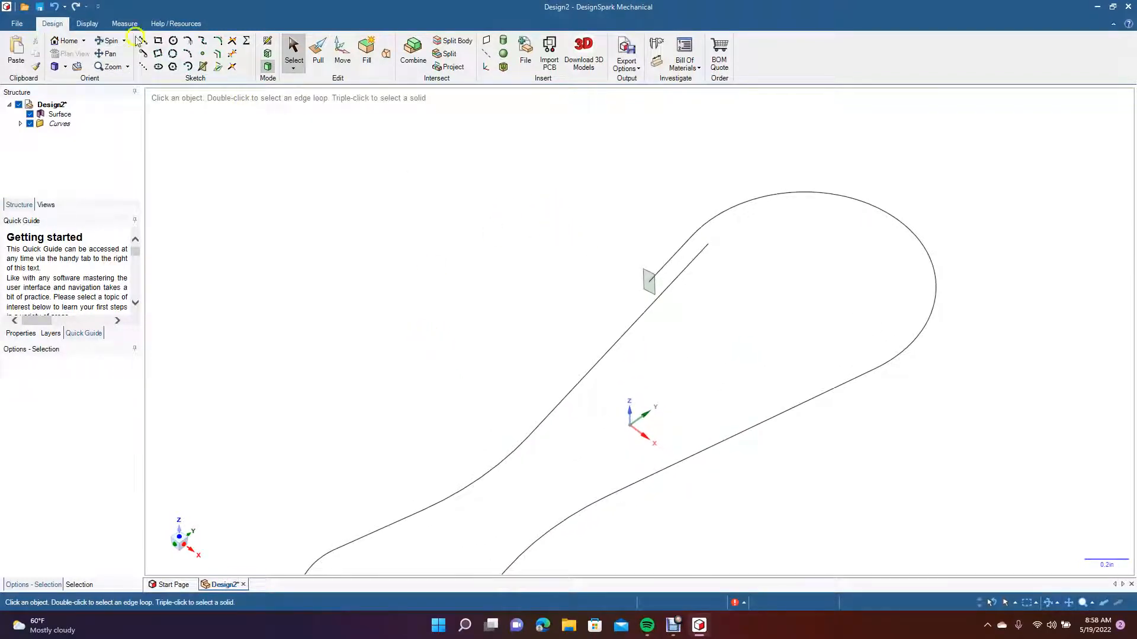
{"action": "left_click", "coordinate": [111, 41]}
{"action": "left_click_drag", "start_coordinate": [372, 145], "coordinate": [415, 101]}
{"action": "left_click", "coordinate": [314, 53]}
{"action": "left_click", "coordinate": [598, 323]}
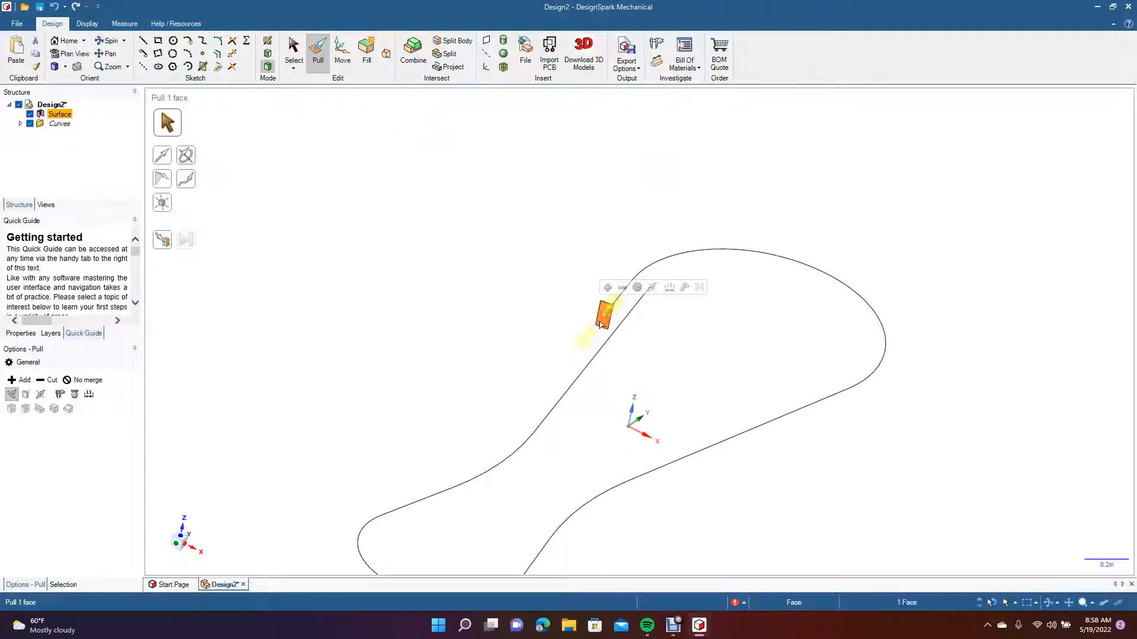
{"action": "left_click", "coordinate": [193, 179]}
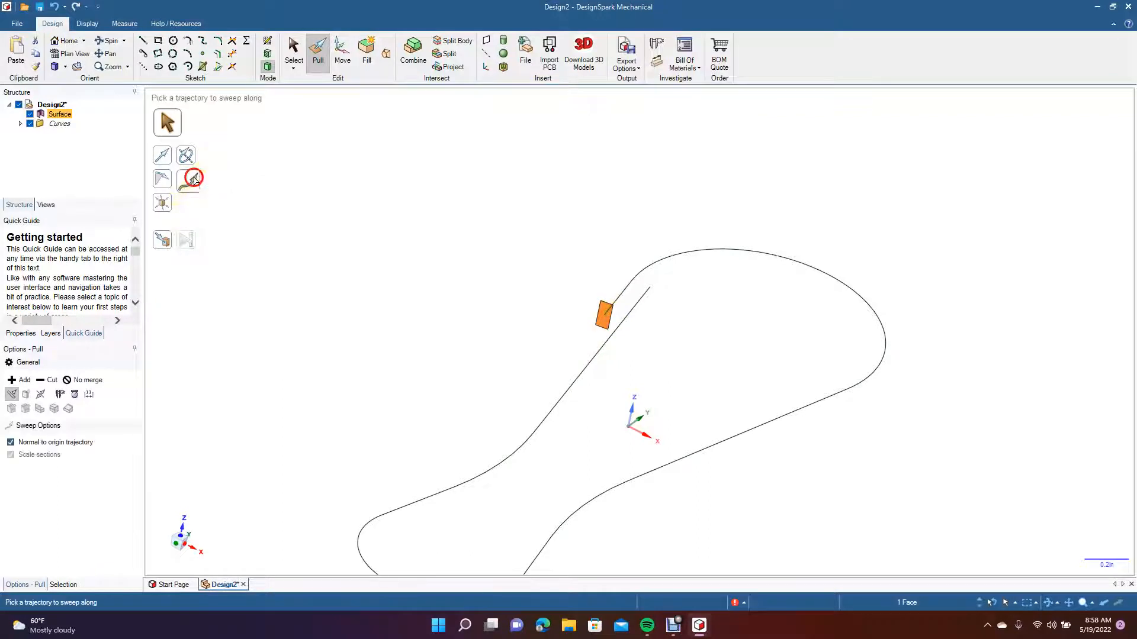
{"action": "left_click", "coordinate": [618, 299]}
{"action": "left_click", "coordinate": [617, 299]}
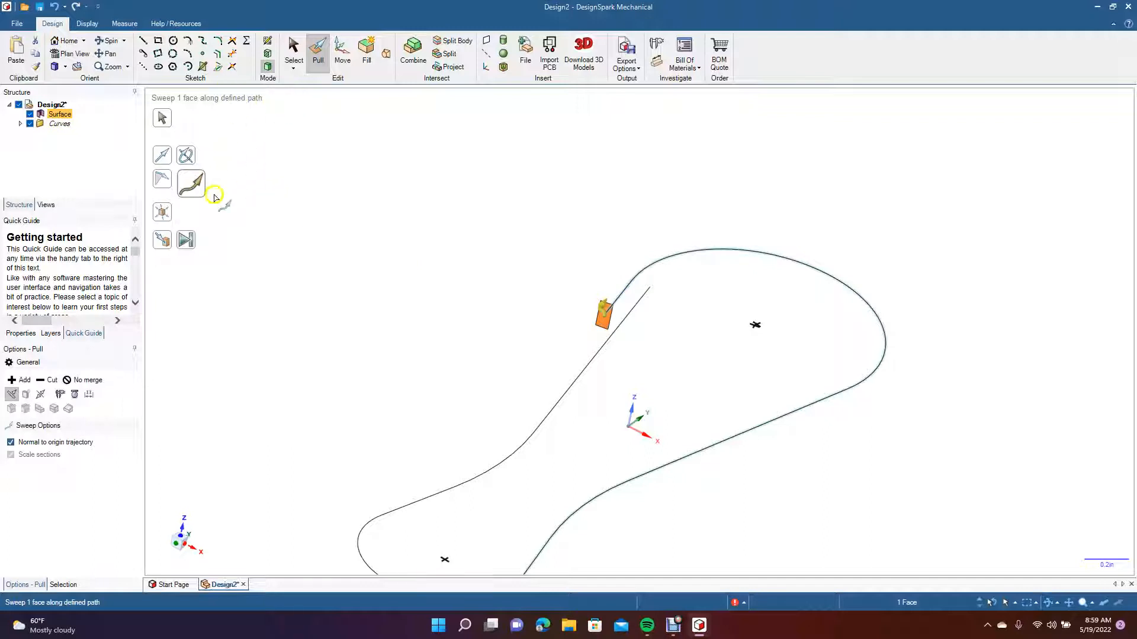
{"action": "left_click", "coordinate": [187, 241]}
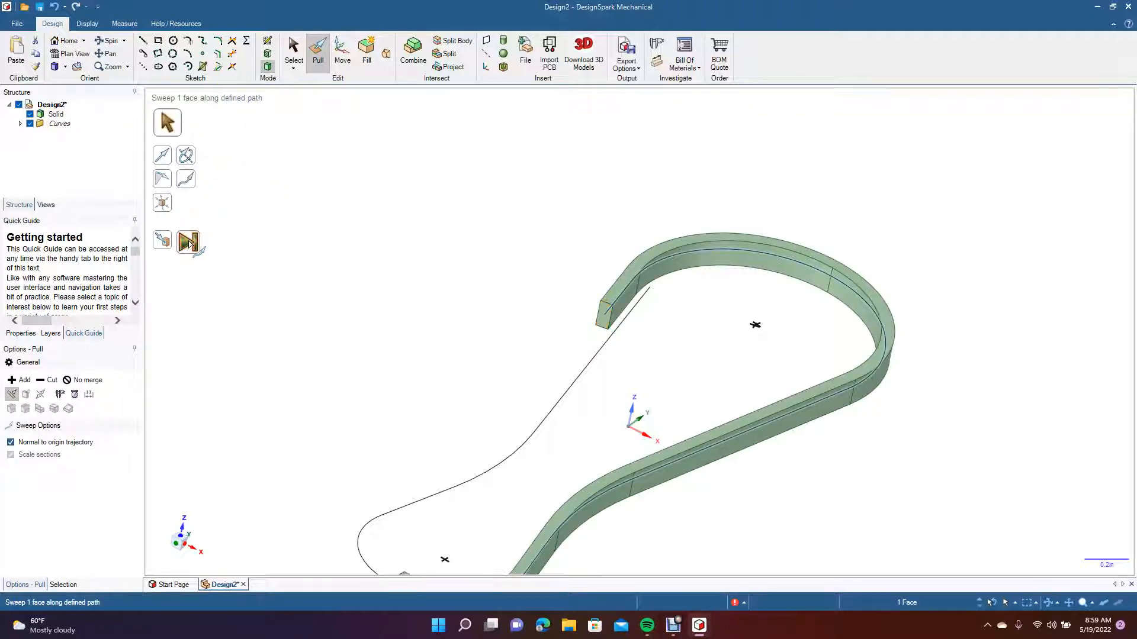
{"action": "left_click", "coordinate": [294, 47]}
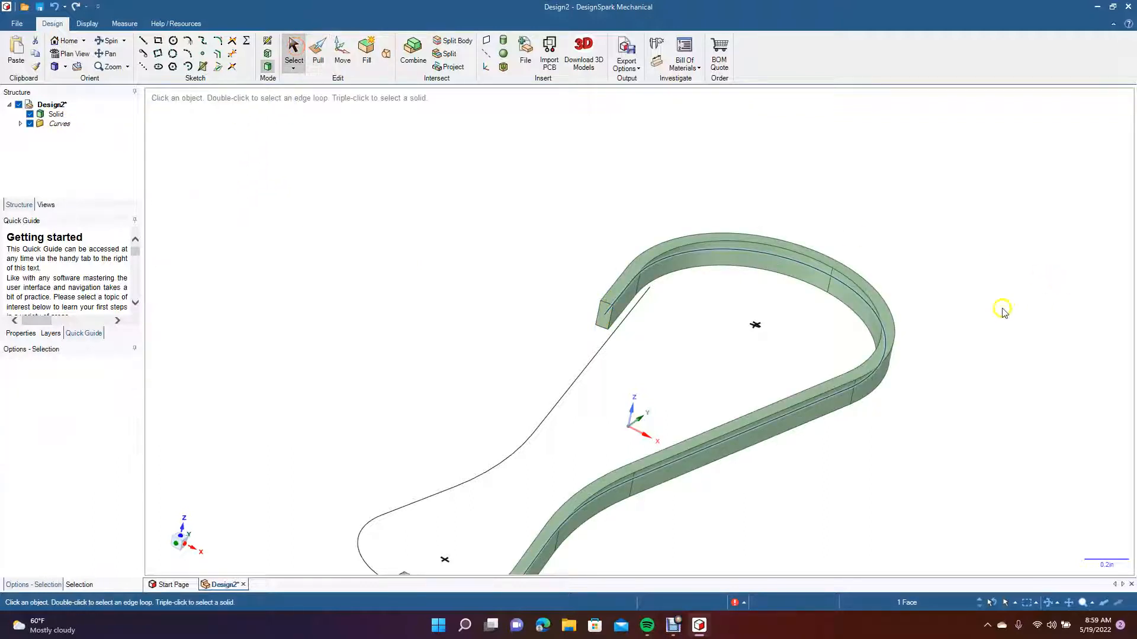
Sweep the solid's end face at the small loop along the remaining curves up to the free end of the long straight arm
{"action": "left_click", "coordinate": [116, 54]}
{"action": "left_click_drag", "start_coordinate": [228, 213], "coordinate": [288, 84]}
{"action": "left_click", "coordinate": [447, 451]}
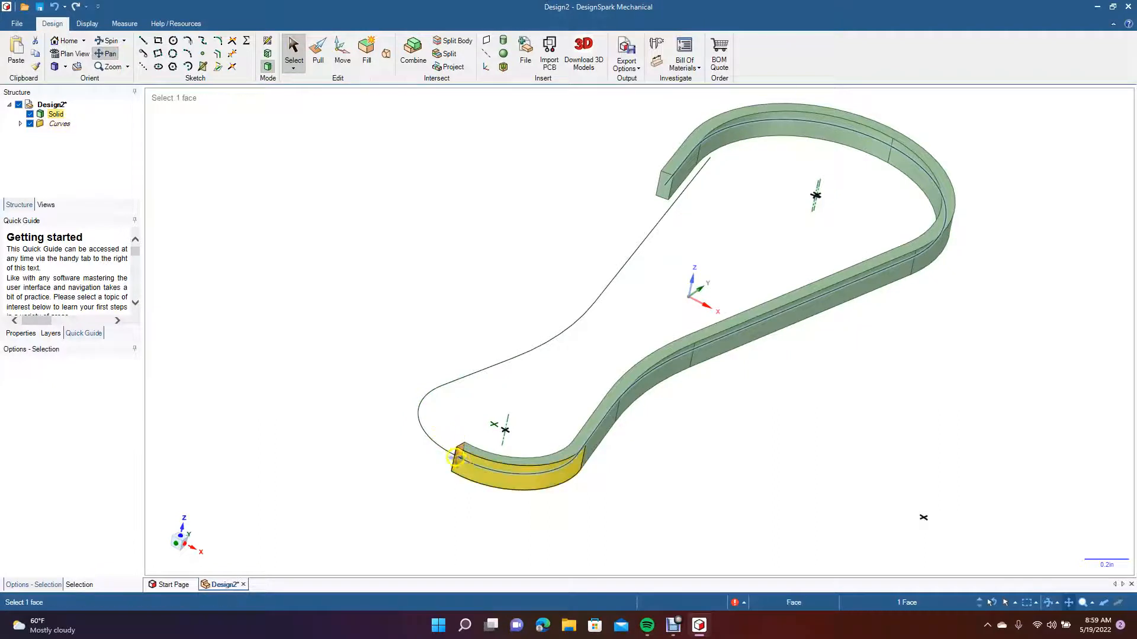
{"action": "left_click", "coordinate": [293, 59]}
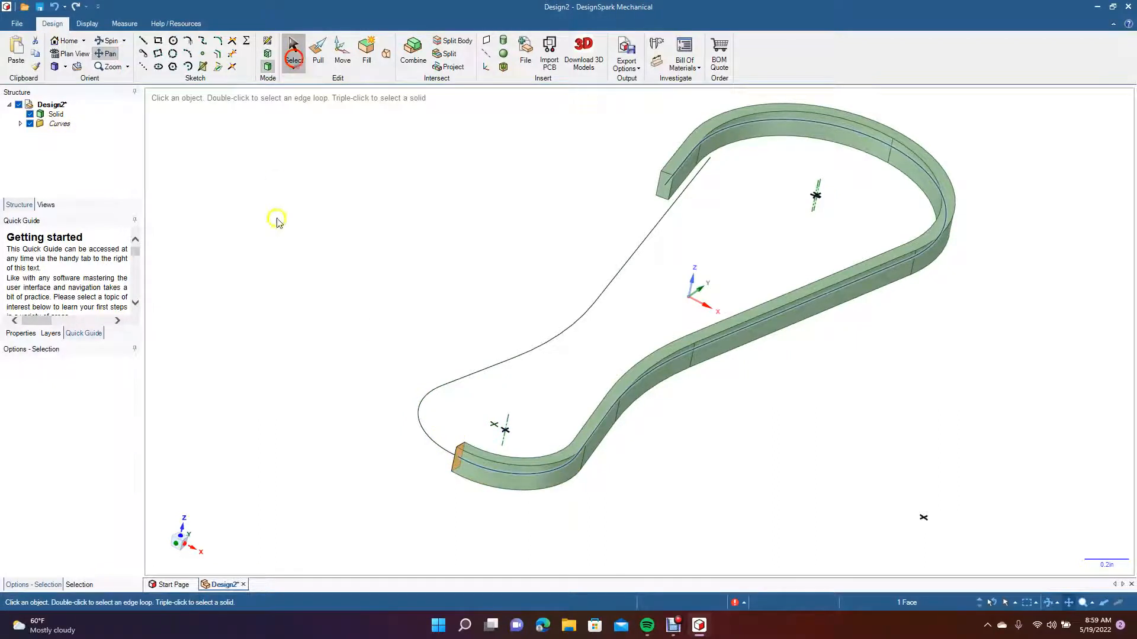
{"action": "left_click", "coordinate": [465, 453]}
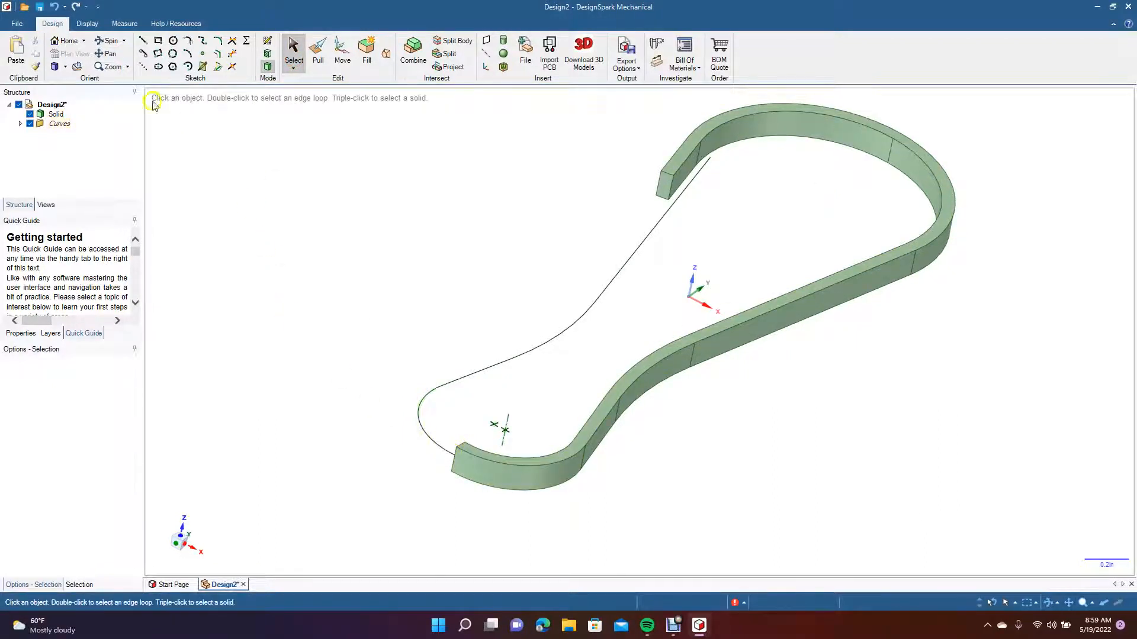
{"action": "left_click", "coordinate": [113, 53]}
{"action": "left_click_drag", "start_coordinate": [266, 477], "coordinate": [336, 508]}
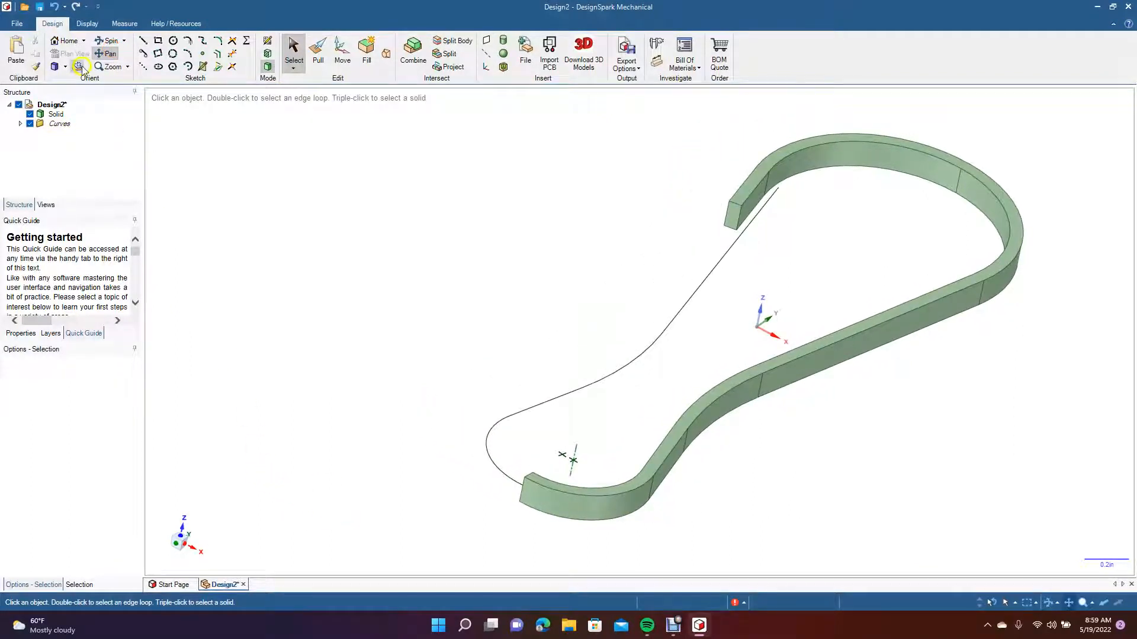
{"action": "left_click", "coordinate": [115, 43]}
{"action": "left_click_drag", "start_coordinate": [201, 237], "coordinate": [329, 251]}
{"action": "left_click", "coordinate": [317, 54]}
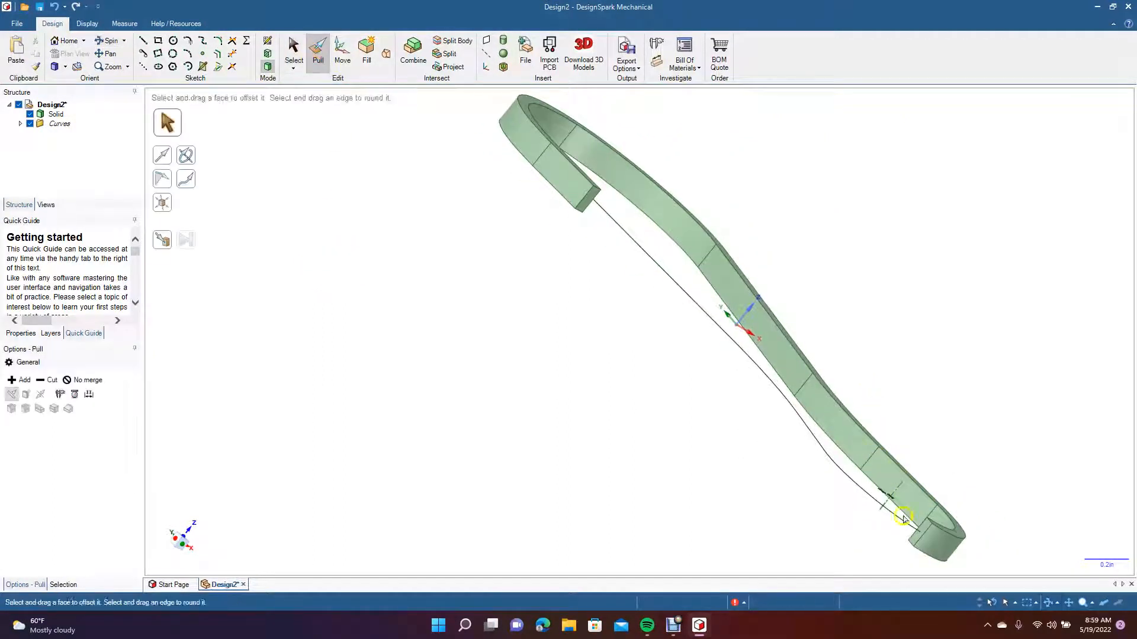
{"action": "left_click", "coordinate": [924, 530]}
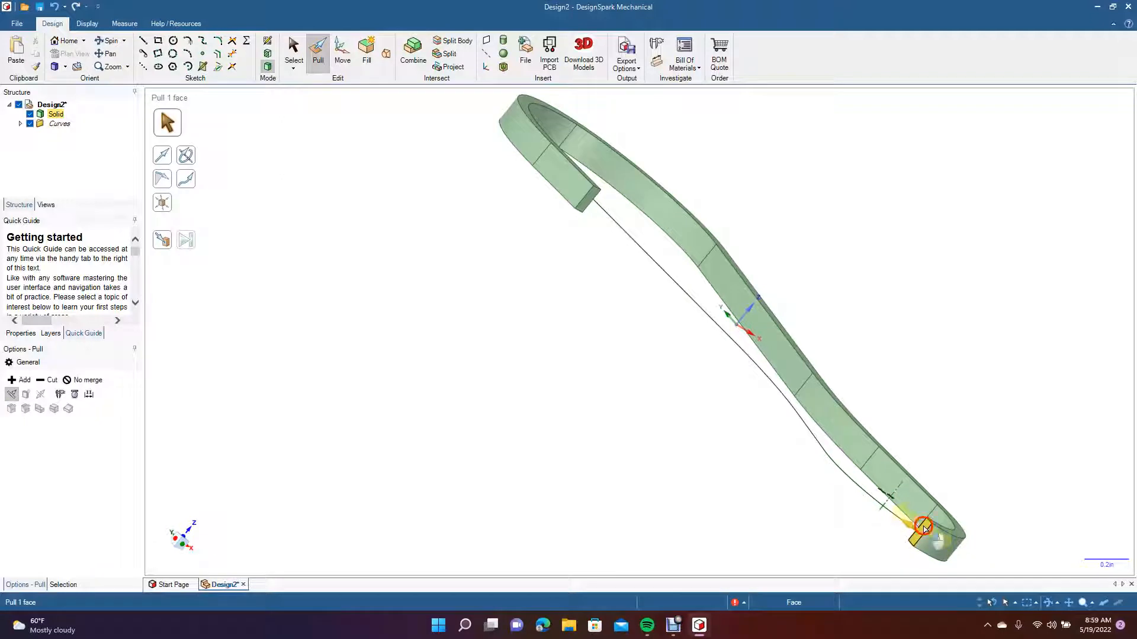
{"action": "left_click", "coordinate": [193, 185]}
{"action": "left_click", "coordinate": [873, 499]}
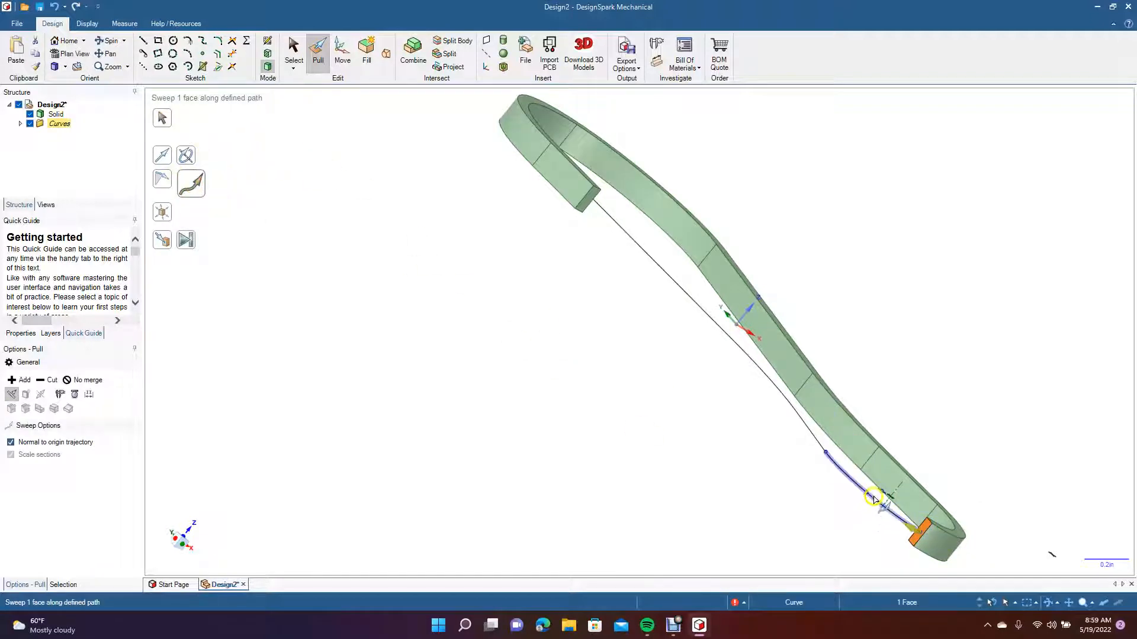
{"action": "left_click", "coordinate": [817, 444]}
{"action": "left_click", "coordinate": [723, 332]}
{"action": "left_click", "coordinate": [189, 243]}
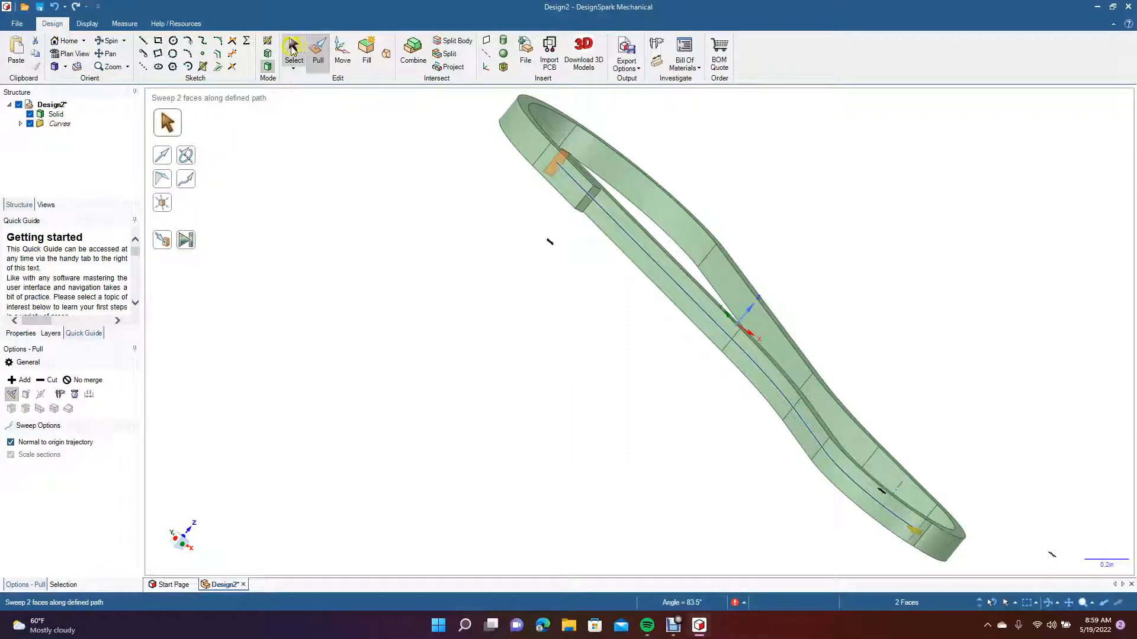
{"action": "left_click", "coordinate": [293, 50]}
{"action": "left_click", "coordinate": [335, 170]}
Examine the whole swept clip solid from an angled view
{"action": "left_click", "coordinate": [113, 43]}
{"action": "left_click_drag", "start_coordinate": [343, 236], "coordinate": [194, 273]}
{"action": "scroll", "coordinate": [198, 274], "scroll_direction": "down", "scroll_amount": 3, "text": "ctrl"}
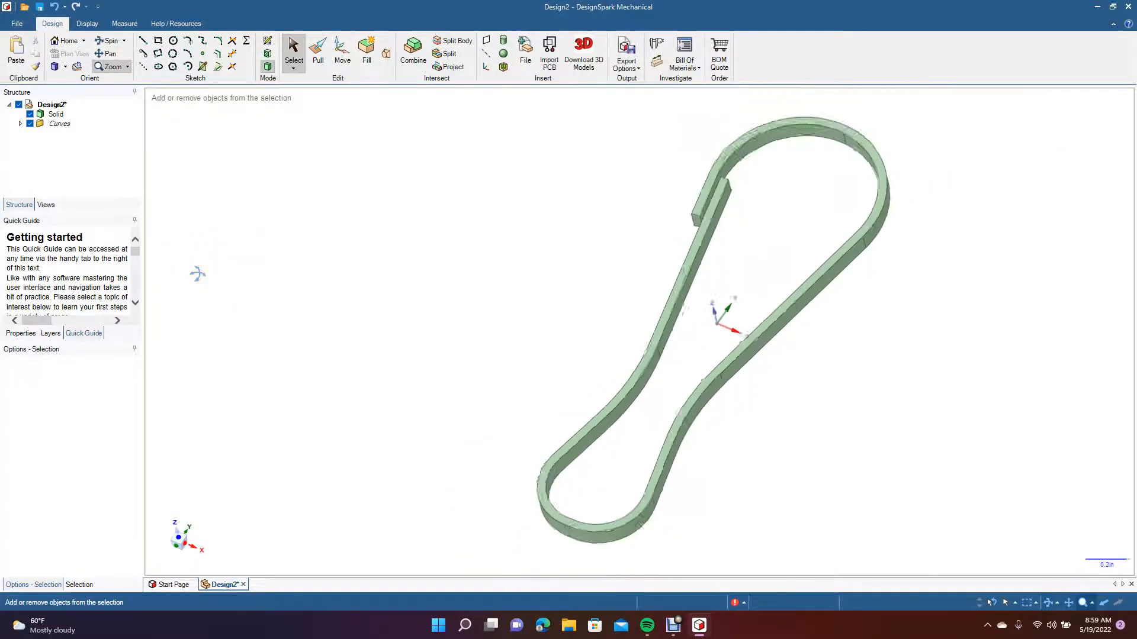
{"action": "scroll", "coordinate": [198, 274], "scroll_direction": "down", "scroll_amount": 3, "text": "ctrl"}
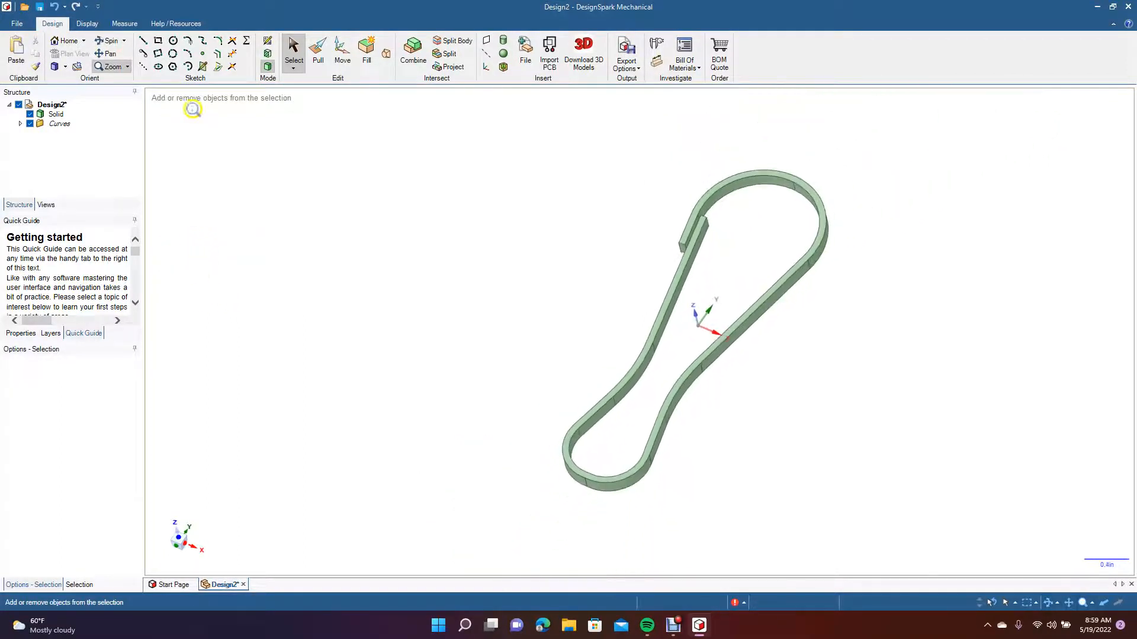
Pull the end face of the long straight arm's free end back slightly to shorten the arm
{"action": "left_click", "coordinate": [117, 43]}
{"action": "left_click_drag", "start_coordinate": [415, 269], "coordinate": [385, 376]}
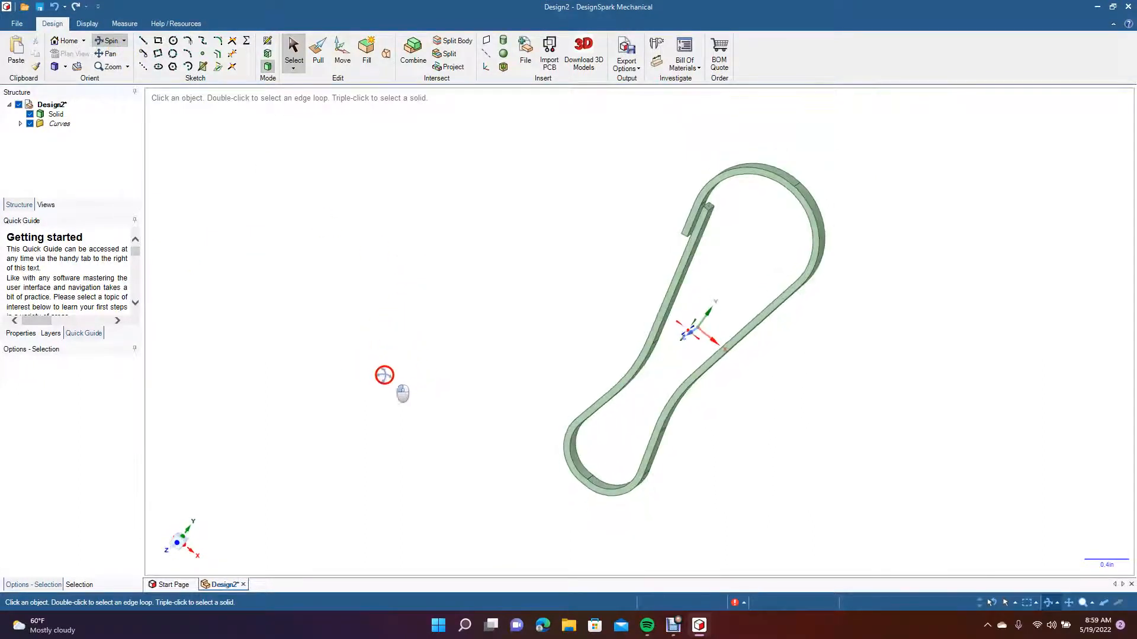
{"action": "left_click", "coordinate": [320, 51]}
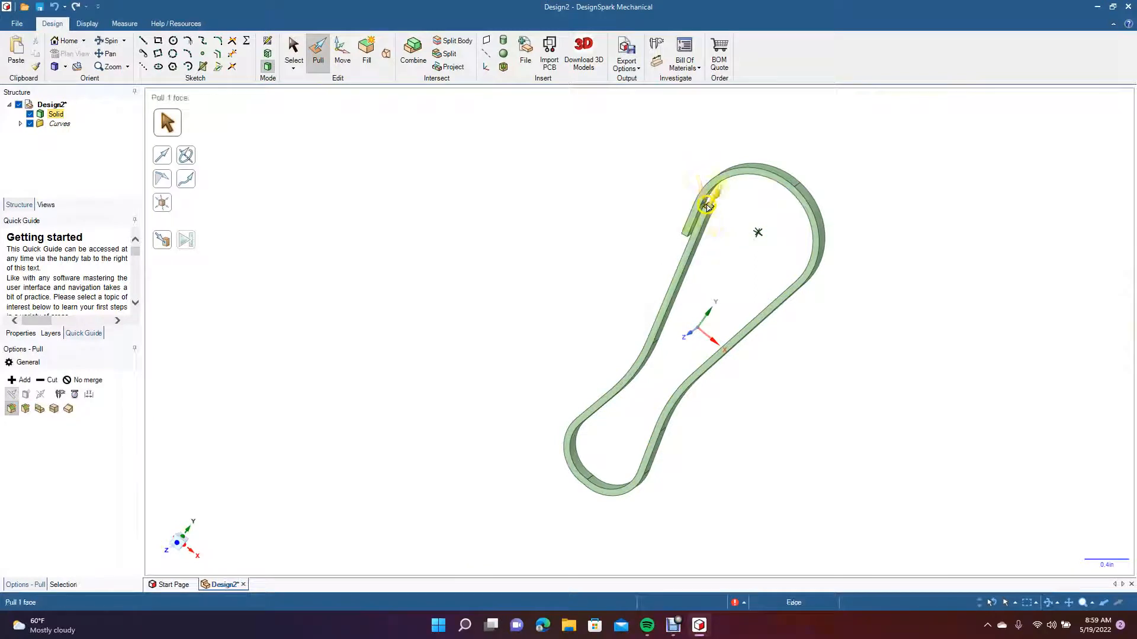
{"action": "scroll", "coordinate": [710, 207], "scroll_direction": "up", "scroll_amount": 4}
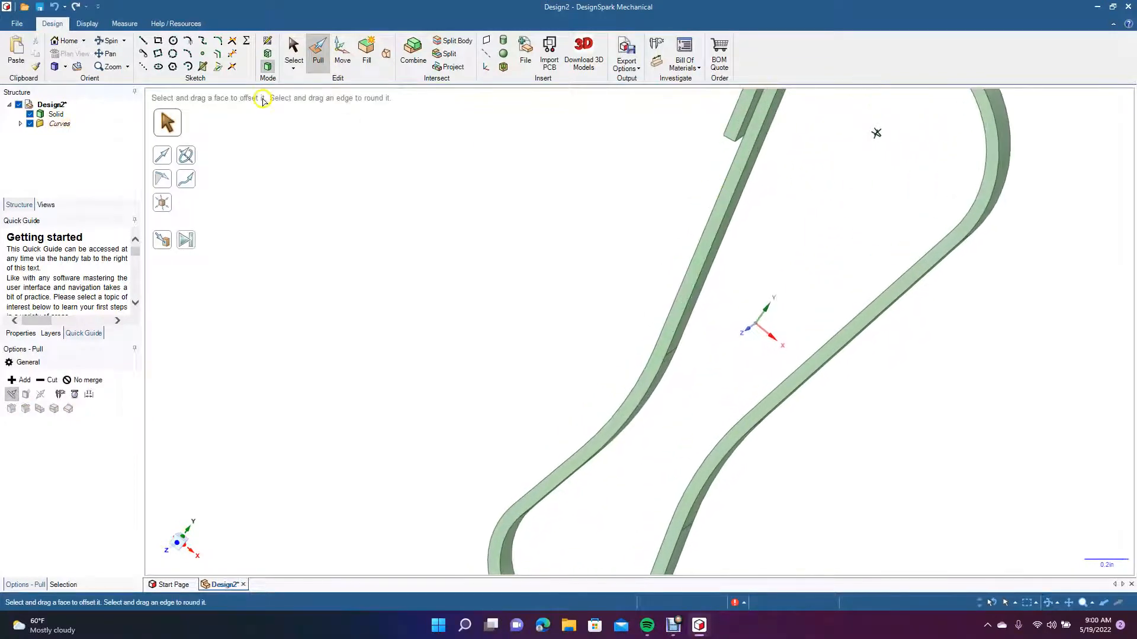
{"action": "left_click_drag", "start_coordinate": [637, 374], "coordinate": [521, 515]}
{"action": "left_click", "coordinate": [317, 53]}
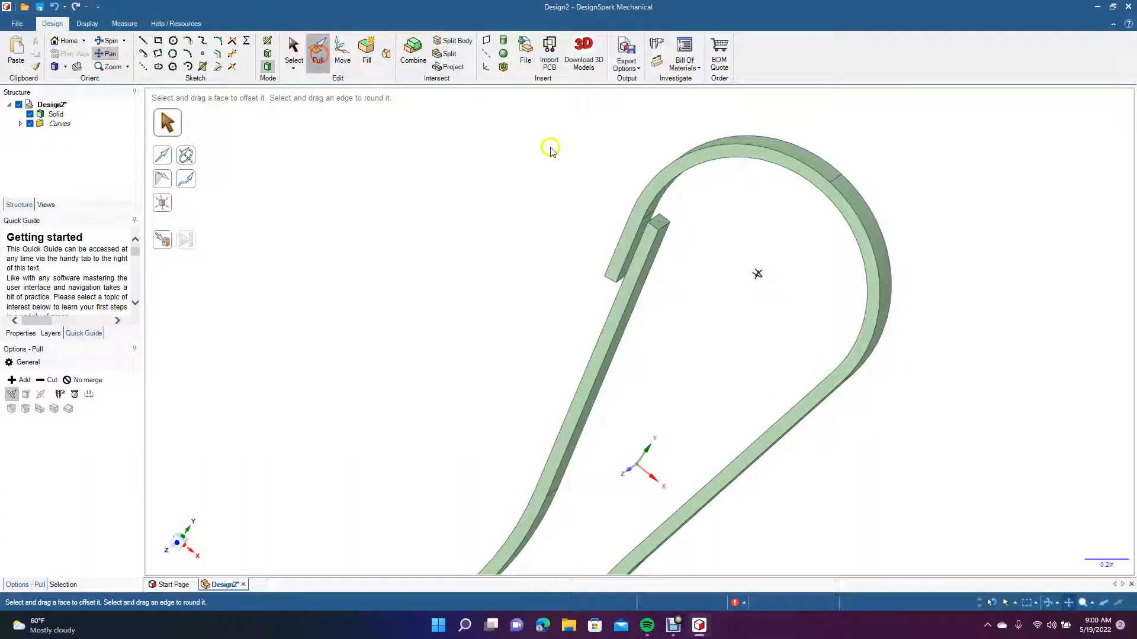
{"action": "left_click", "coordinate": [661, 222]}
{"action": "left_click_drag", "start_coordinate": [665, 223], "coordinate": [659, 231]}
{"action": "left_click", "coordinate": [507, 211]}
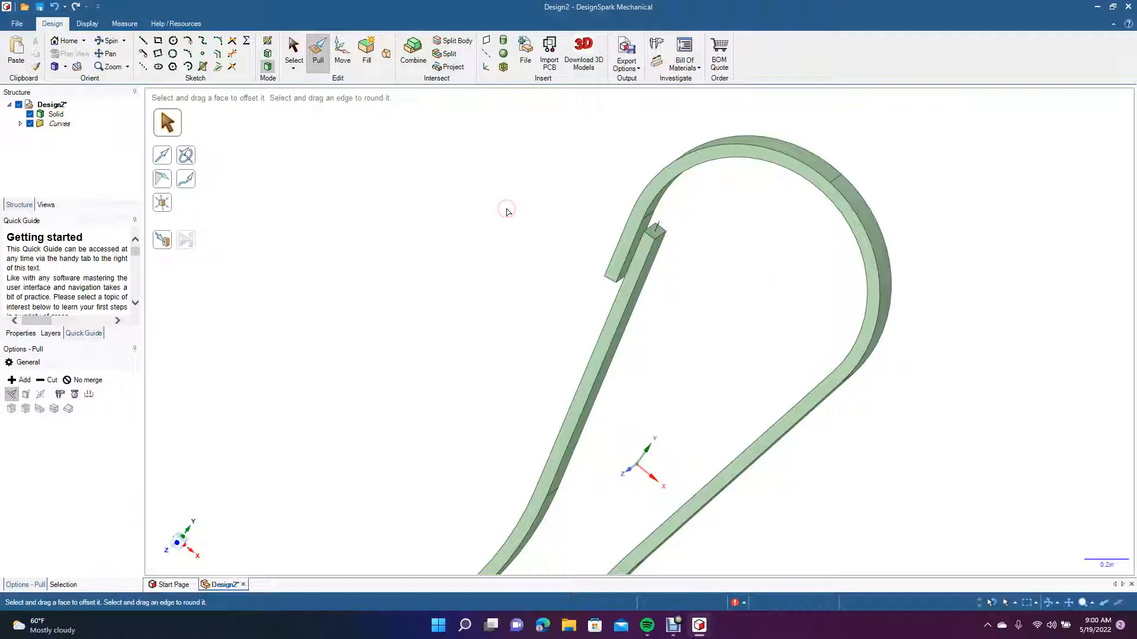
{"action": "left_click", "coordinate": [318, 55]}
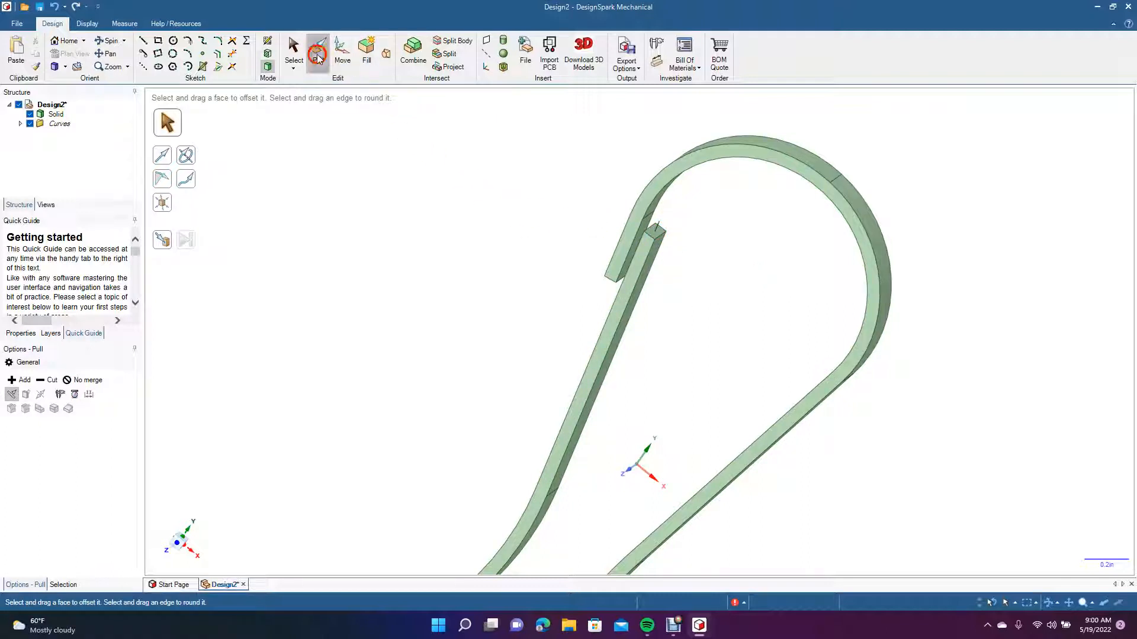
{"action": "left_click", "coordinate": [788, 160]}
{"action": "left_click", "coordinate": [794, 155]}
{"action": "left_click", "coordinate": [794, 156]}
{"action": "left_click", "coordinate": [809, 160]}
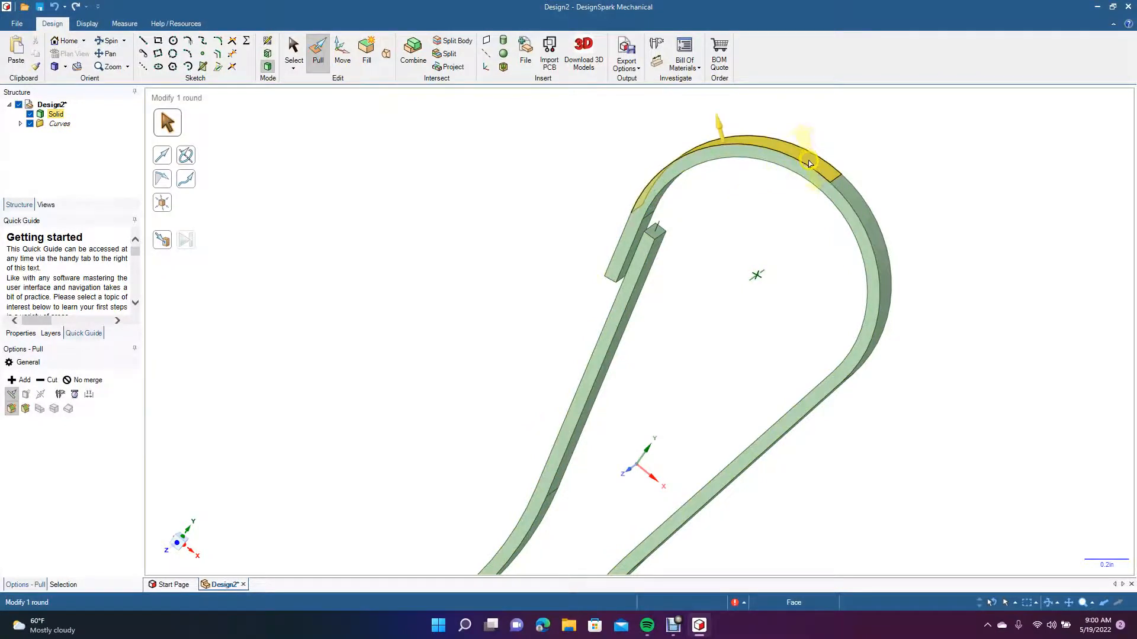
{"action": "left_click", "coordinate": [809, 167]}
{"action": "left_click", "coordinate": [878, 212]}
{"action": "left_click", "coordinate": [853, 226]}
{"action": "left_click", "coordinate": [863, 217]}
{"action": "left_click", "coordinate": [858, 219]}
{"action": "double_click", "coordinate": [859, 220]}
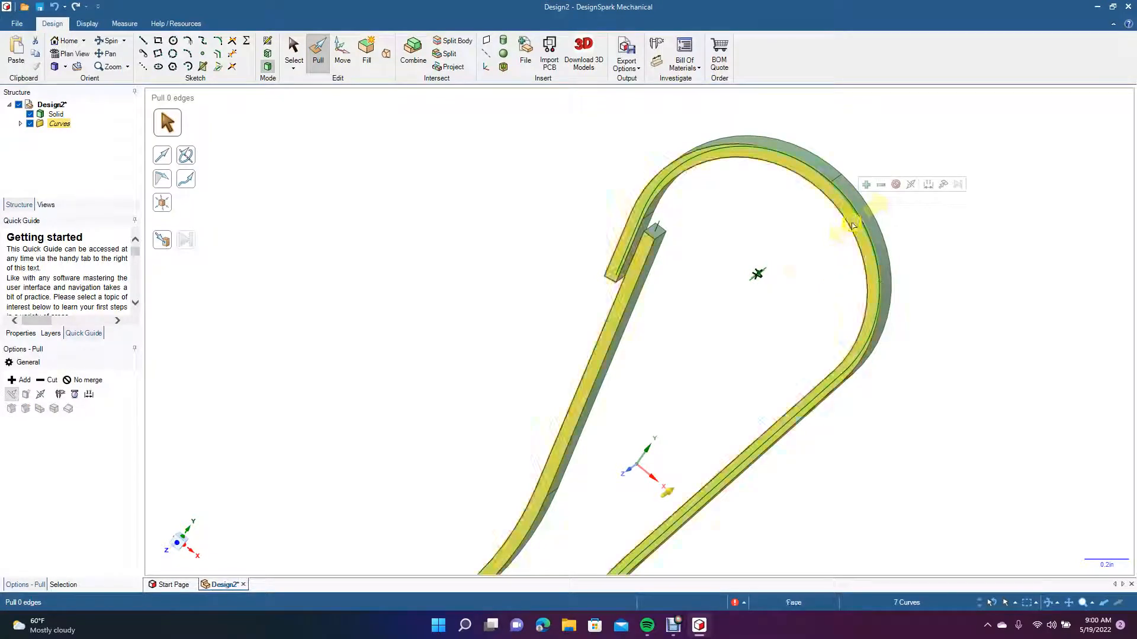
{"action": "left_click", "coordinate": [808, 275]}
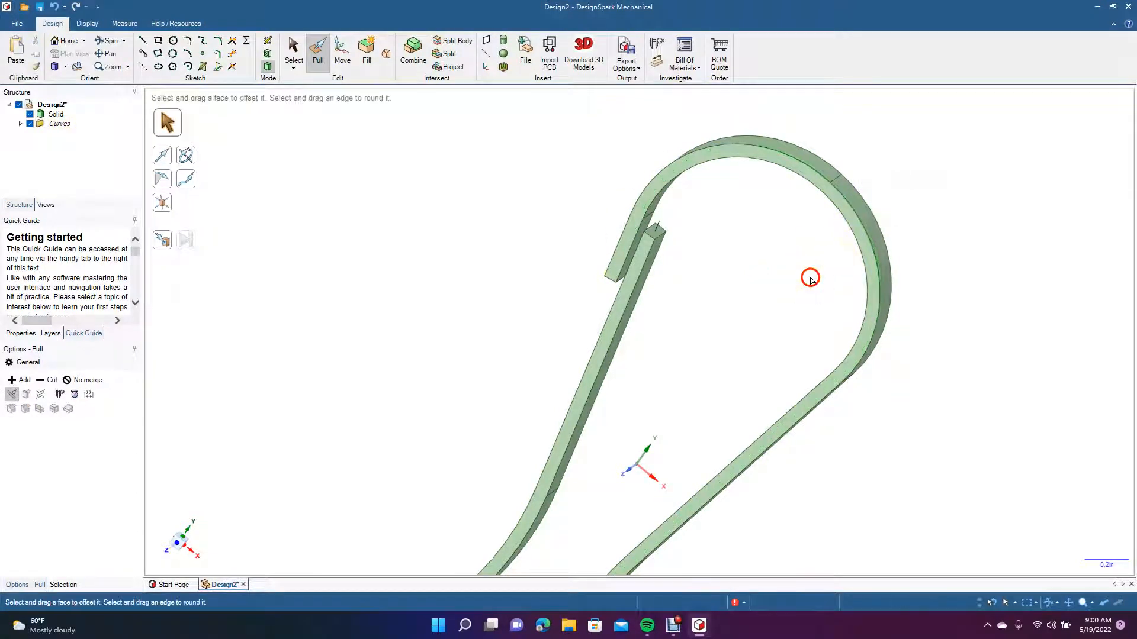
{"action": "left_click", "coordinate": [834, 384]}
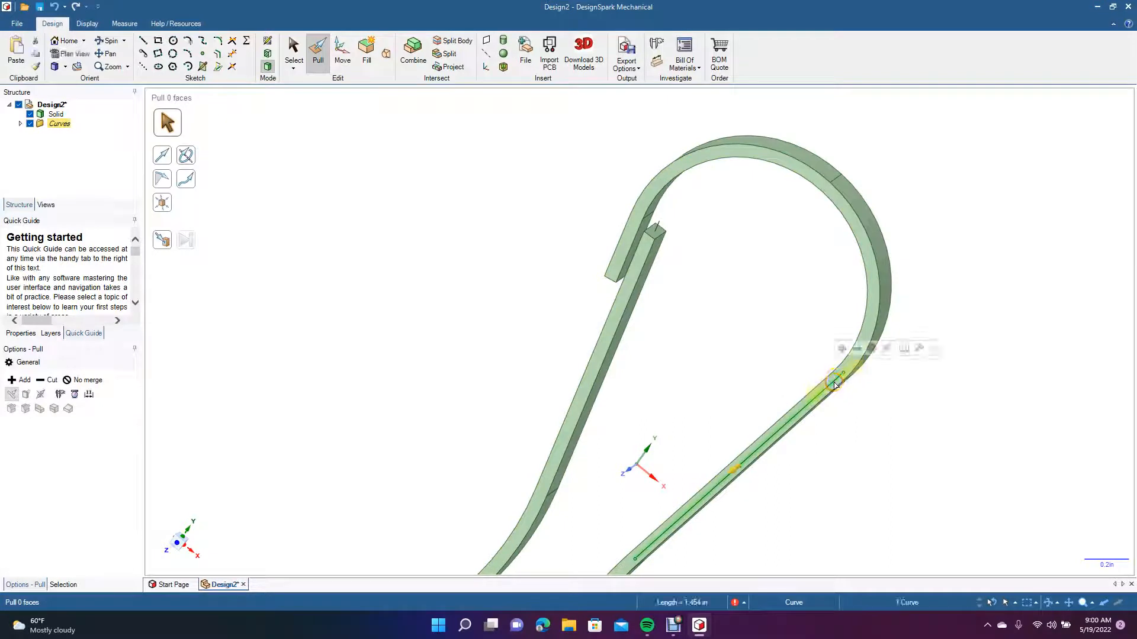
Remove the path line that sticks out of the long straight arm's shortened free end
{"action": "left_click", "coordinate": [631, 239]}
{"action": "left_click", "coordinate": [659, 228]}
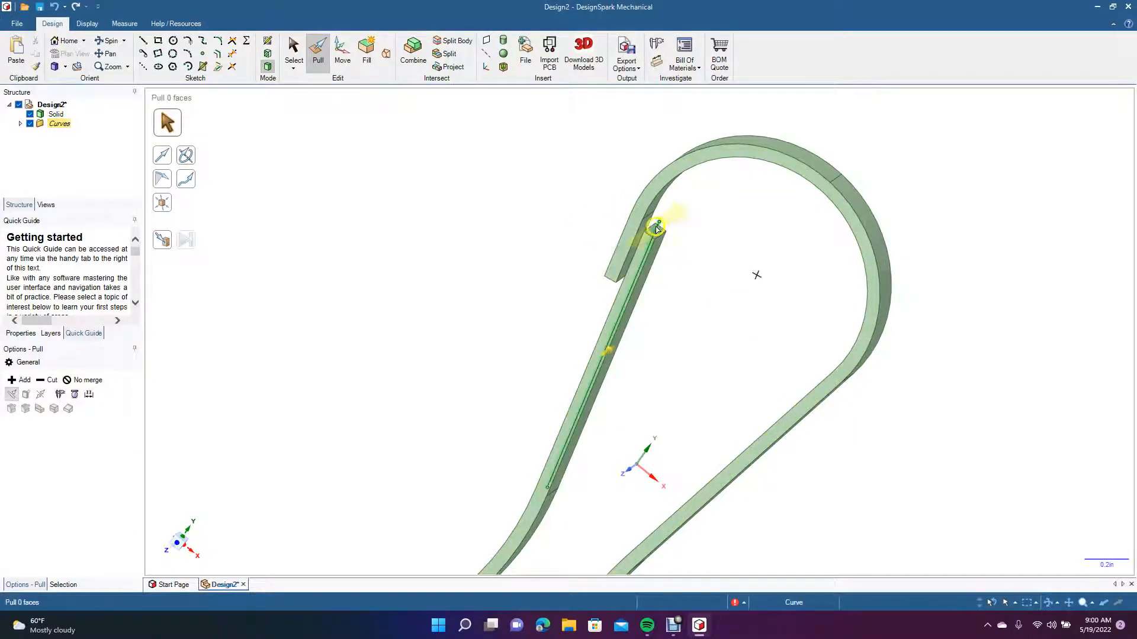
{"action": "key", "text": "Escape"}
{"action": "left_click", "coordinate": [815, 155]}
{"action": "left_click", "coordinate": [805, 168]}
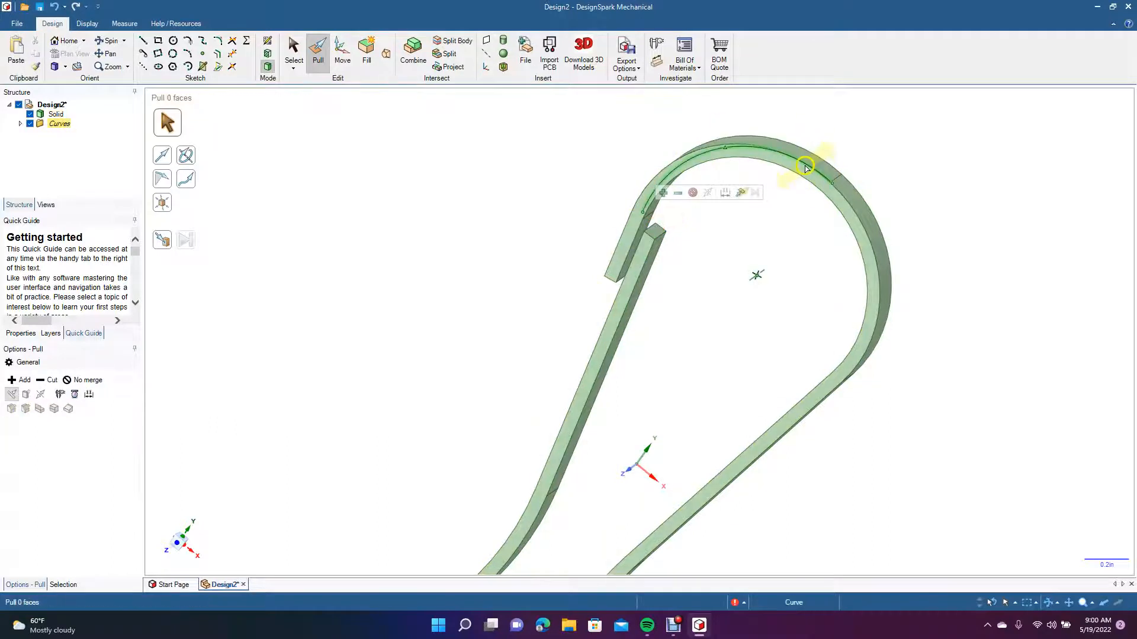
{"action": "left_click", "coordinate": [729, 152]}
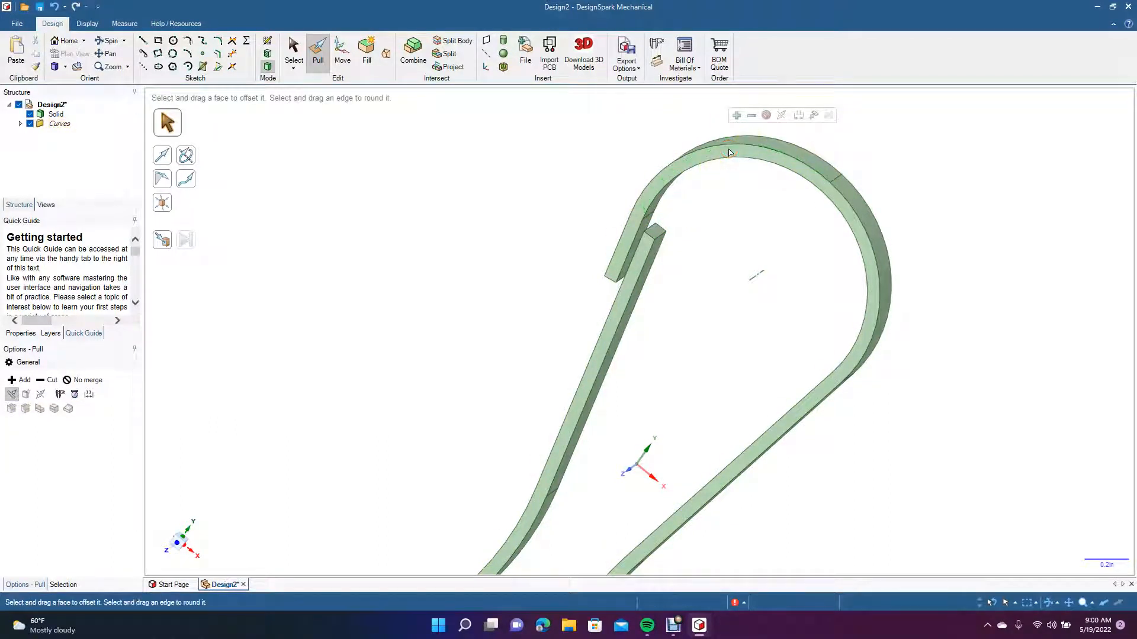
{"action": "left_click", "coordinate": [763, 149]}
{"action": "double_click", "coordinate": [763, 149]}
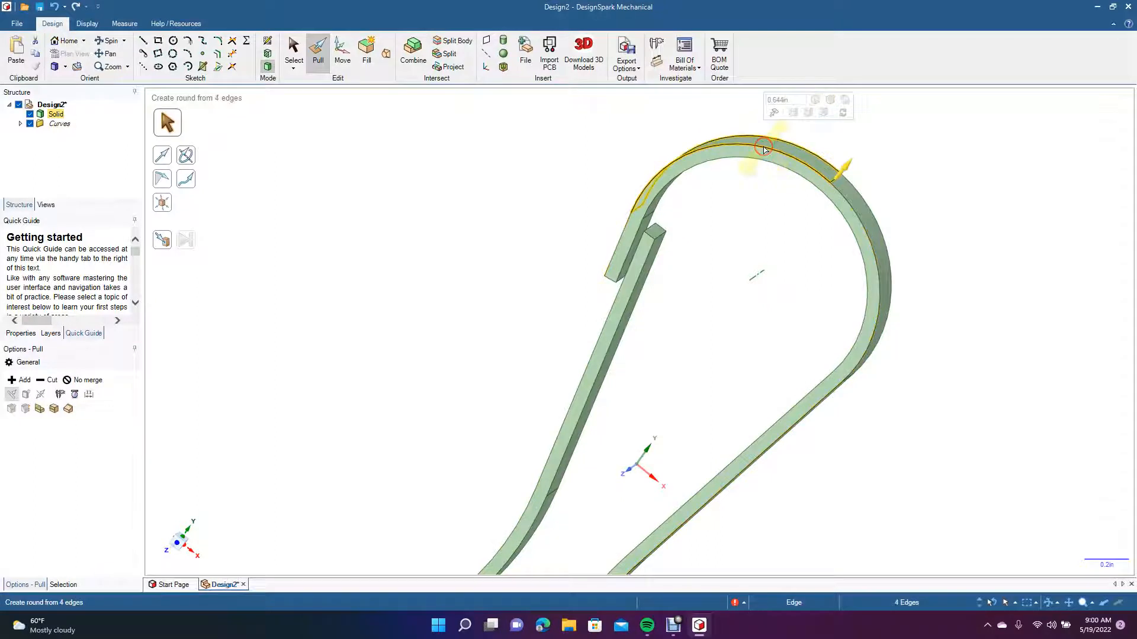
{"action": "left_click", "coordinate": [569, 184]}
Round the whole outer edge chain on the clip's front side, from hook tip to the arm's free end, with a 0.020 in radius
{"action": "scroll", "coordinate": [568, 187], "scroll_direction": "down", "scroll_amount": 3}
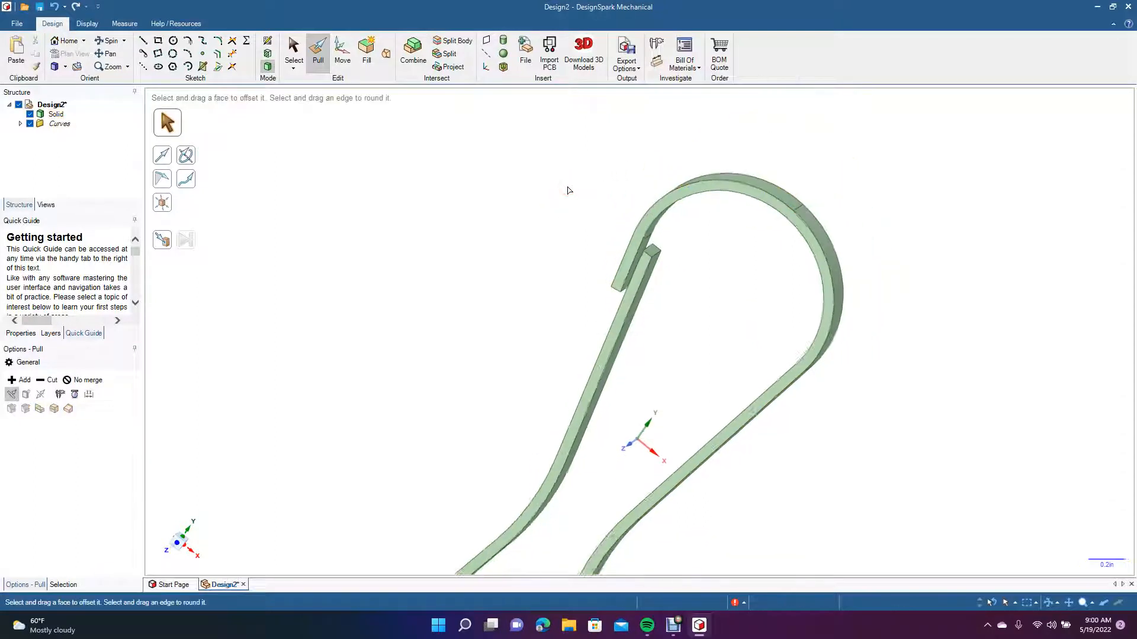
{"action": "left_click", "coordinate": [705, 243]}
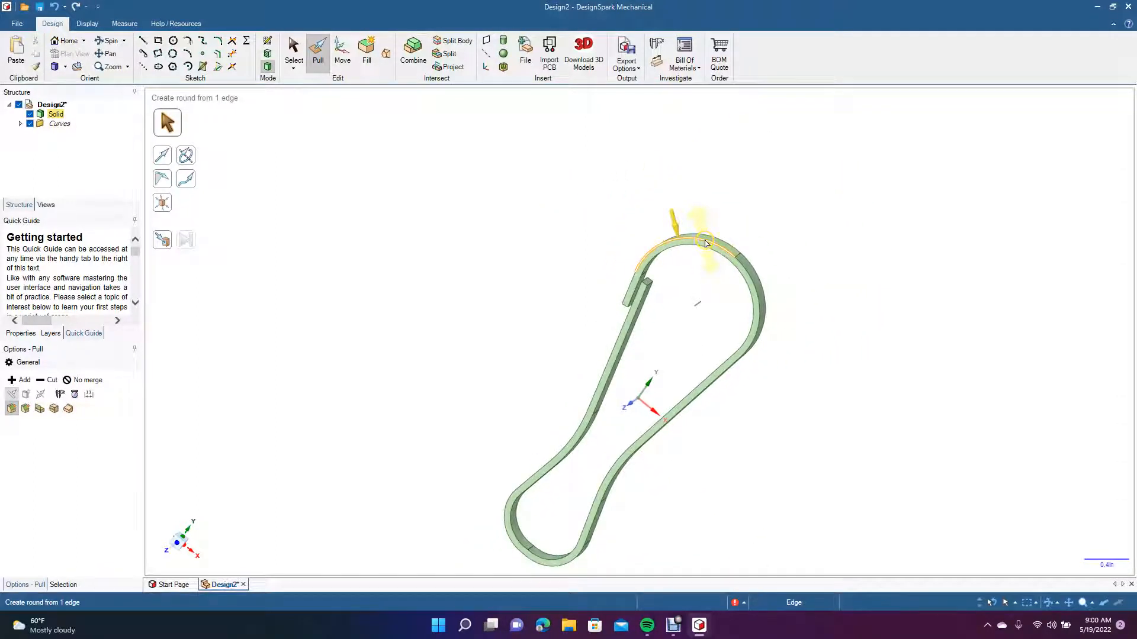
{"action": "double_click", "coordinate": [704, 243]}
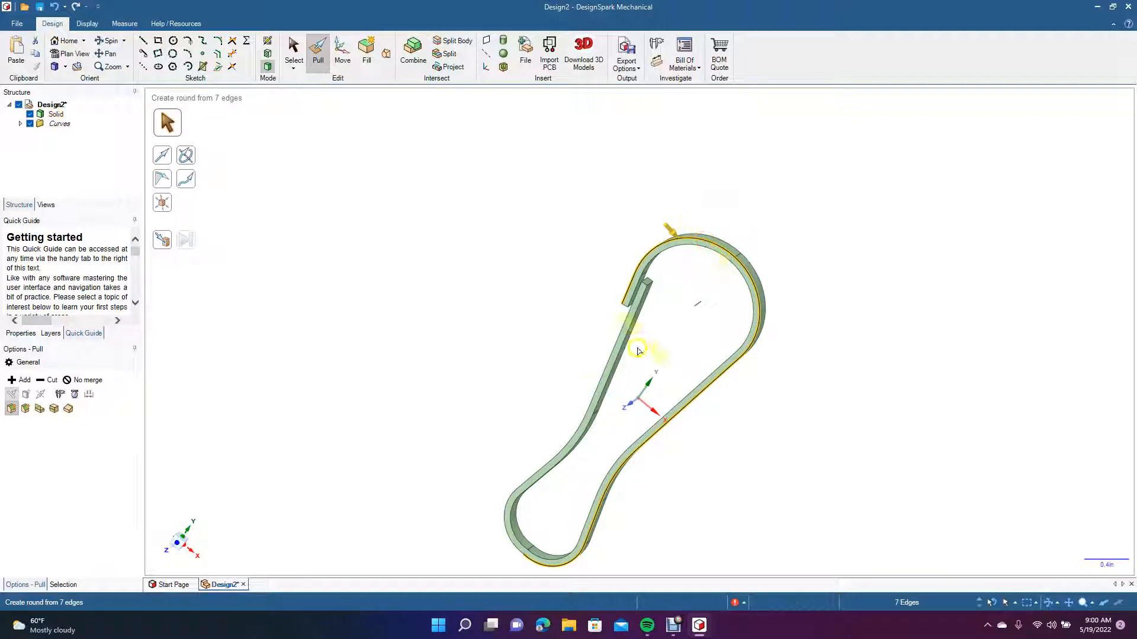
{"action": "left_click", "coordinate": [511, 545]}
{"action": "left_click", "coordinate": [532, 474], "text": "ctrl"}
{"action": "left_click", "coordinate": [558, 451], "text": "ctrl"}
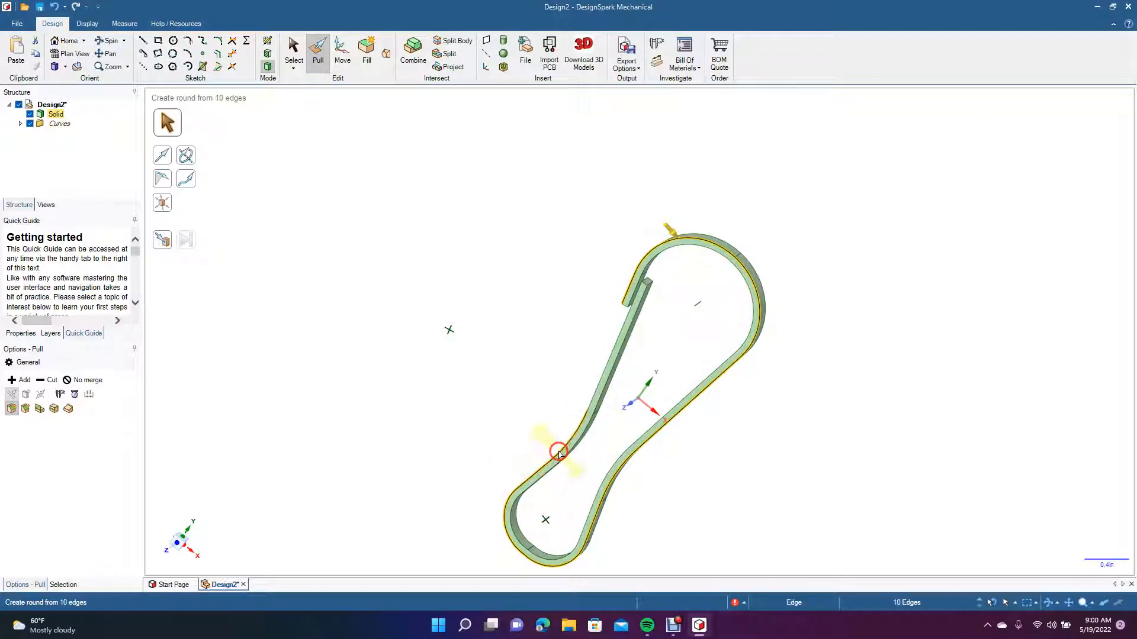
{"action": "left_click", "coordinate": [594, 397], "text": "ctrl"}
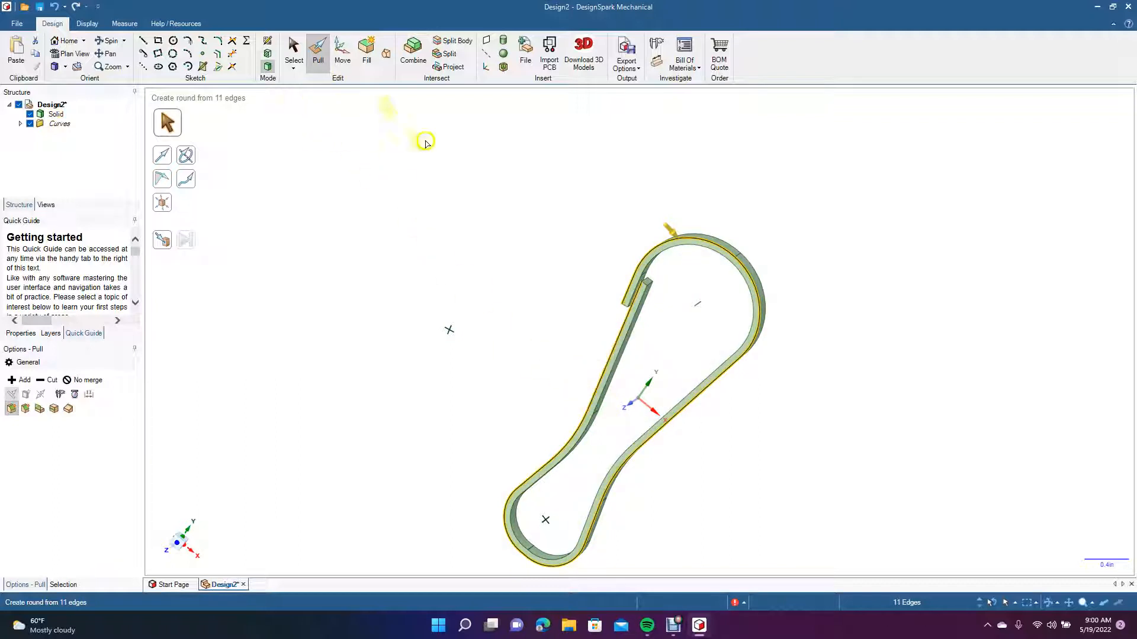
{"action": "scroll", "coordinate": [695, 236], "scroll_direction": "up", "scroll_amount": 4}
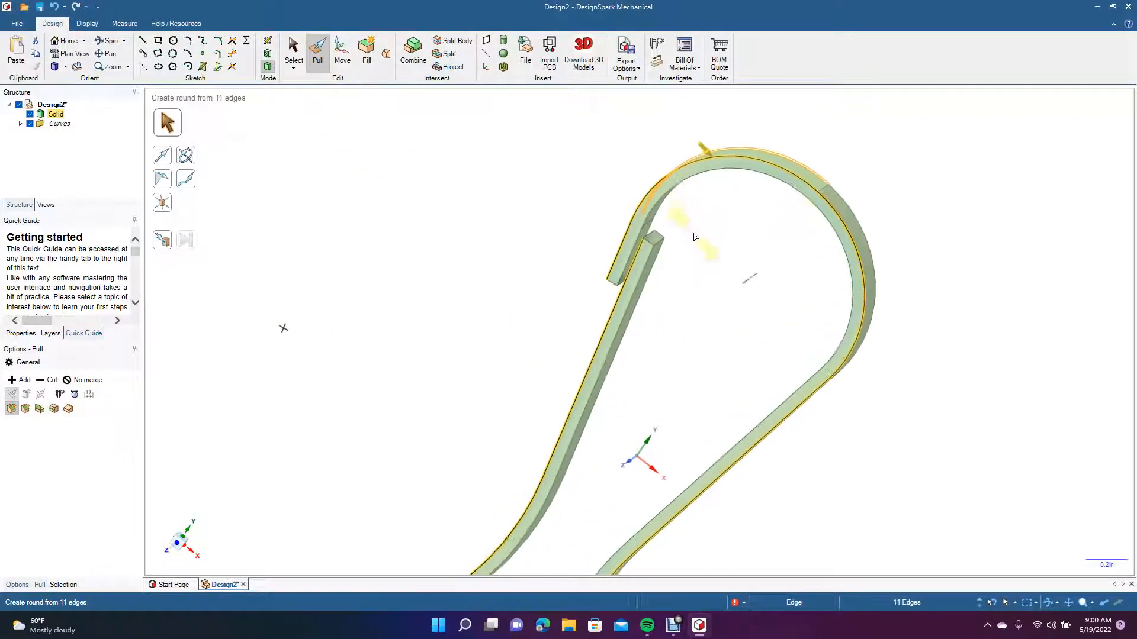
{"action": "left_click_drag", "start_coordinate": [796, 164], "coordinate": [800, 170]}
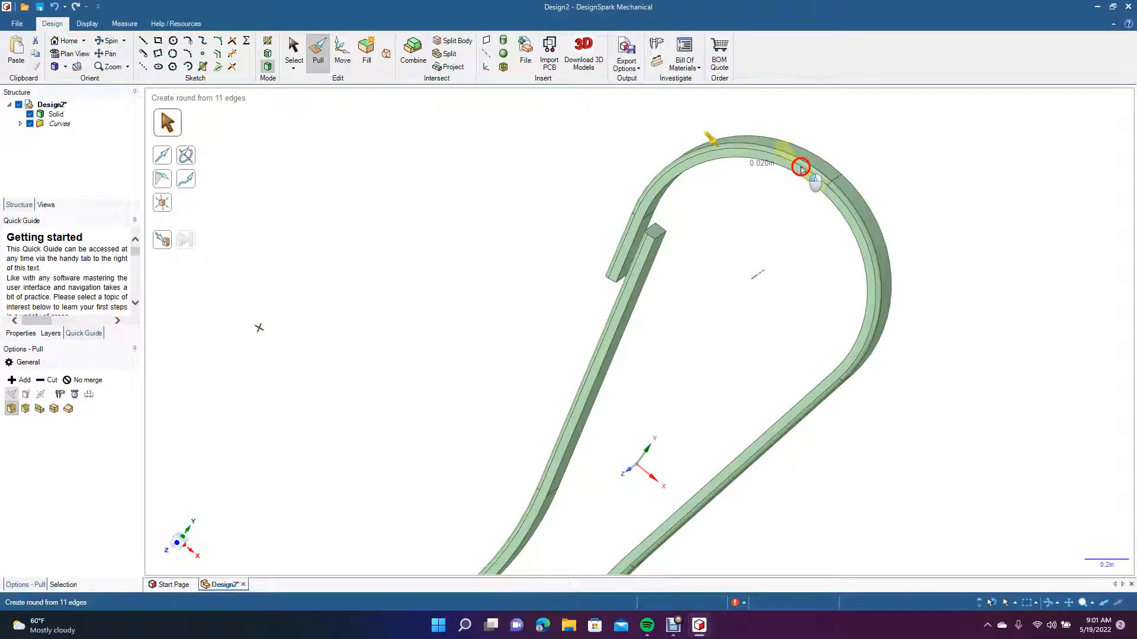
{"action": "left_click_drag", "start_coordinate": [800, 170], "coordinate": [800, 168]}
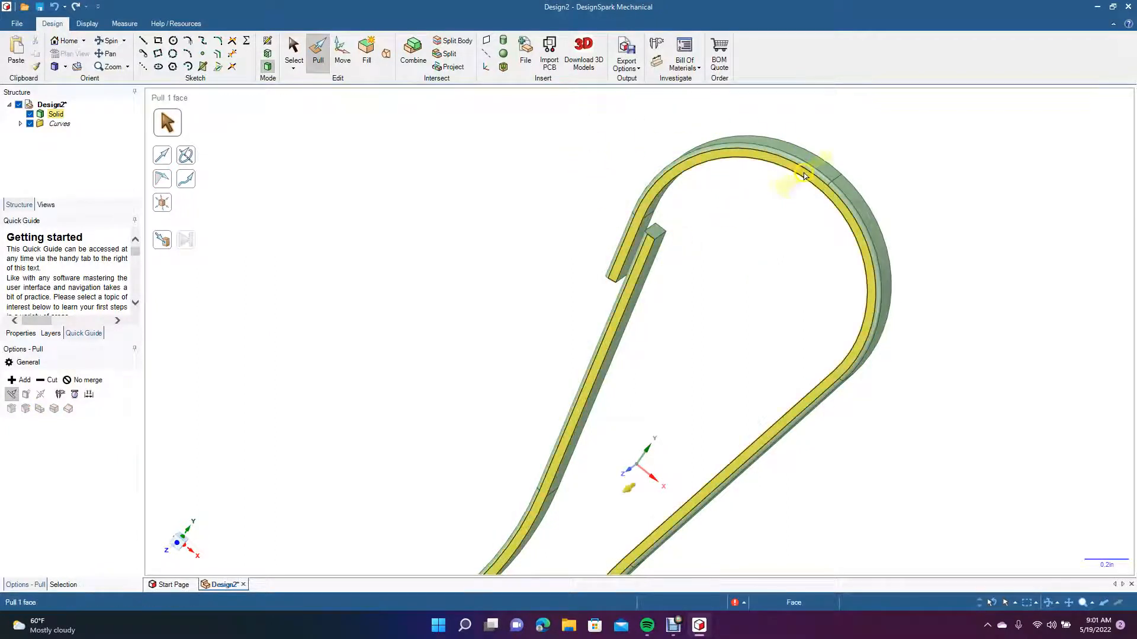
Round the outer edges on the clip's opposite side, from the hook tip around the large loop to the small loop, with a 0.020 in radius
{"action": "left_click", "coordinate": [108, 41]}
{"action": "left_click_drag", "start_coordinate": [490, 454], "coordinate": [180, 320]}
{"action": "left_click", "coordinate": [315, 58]}
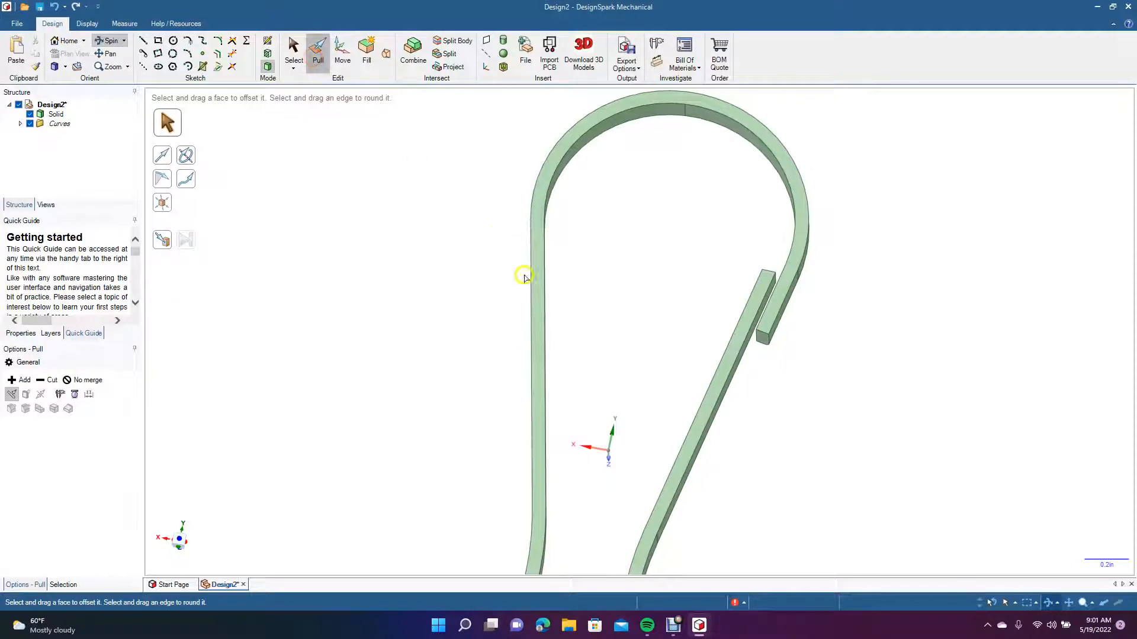
{"action": "double_click", "coordinate": [531, 293]}
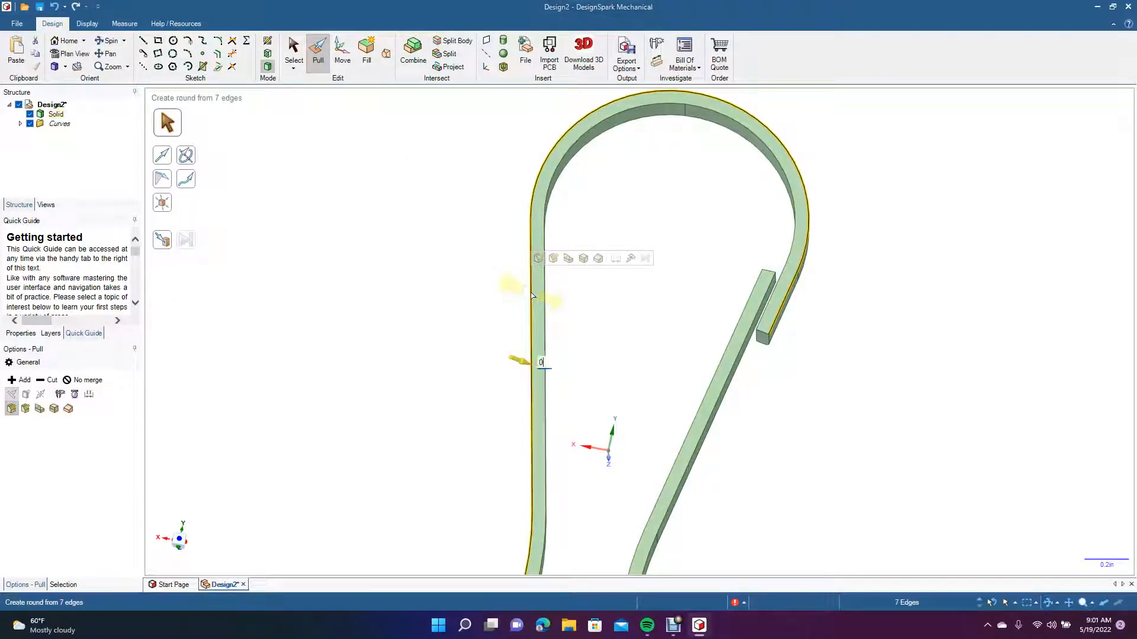
{"action": "key", "text": "Return"}
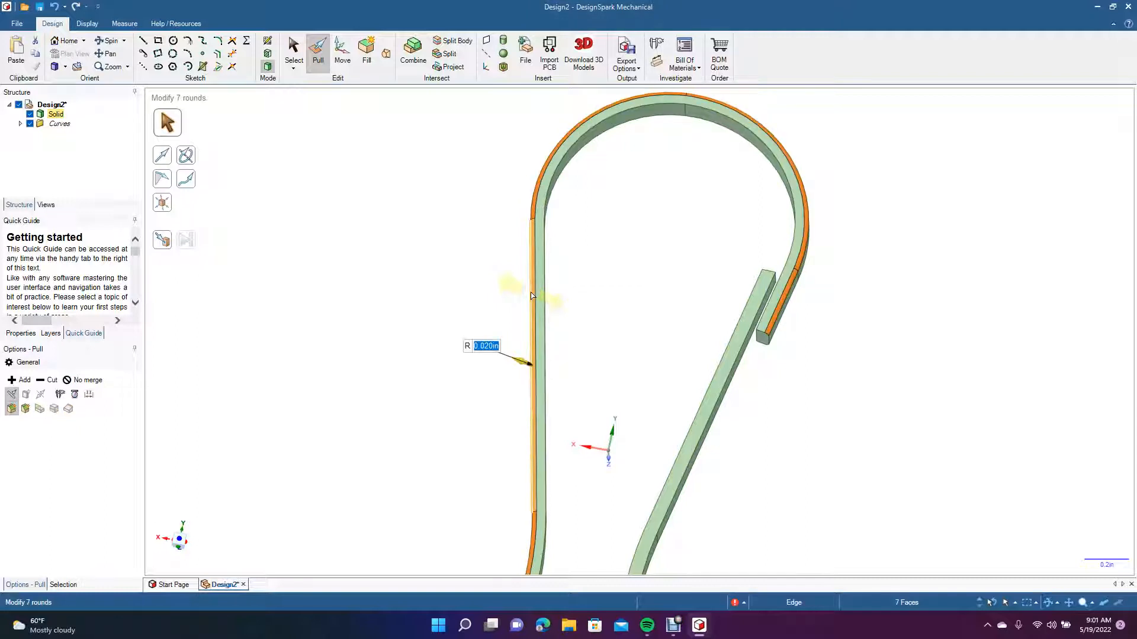
{"action": "left_click", "coordinate": [482, 276]}
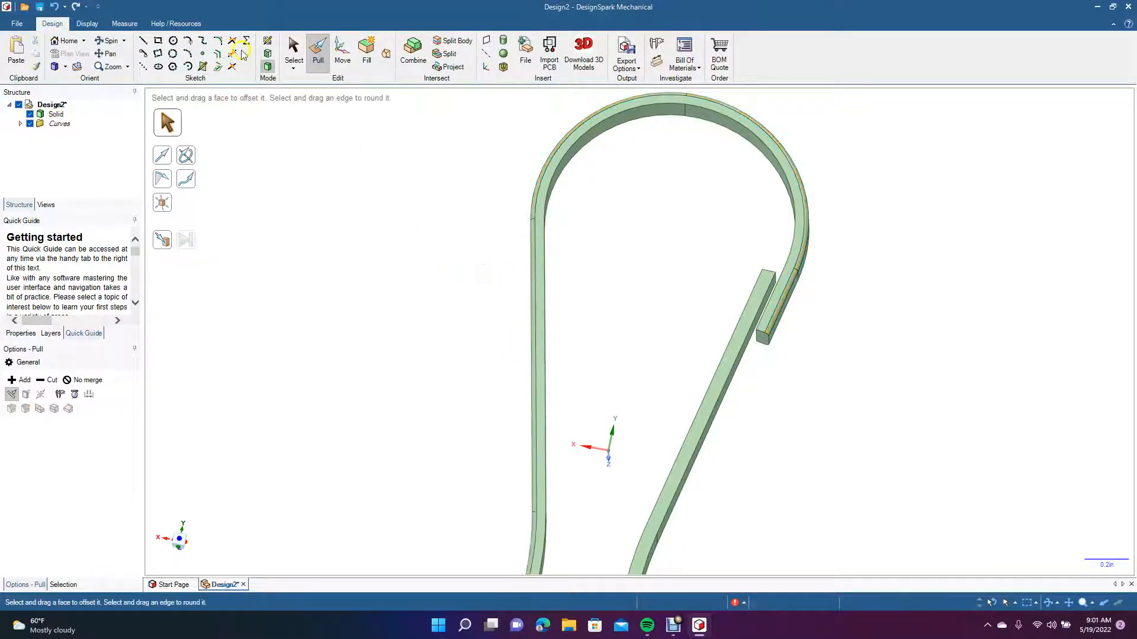
Round the four remaining outer edges on that side, from the small loop to the straight arm's free end, with a 0.020 in radius
{"action": "left_click", "coordinate": [108, 40]}
{"action": "left_click_drag", "start_coordinate": [402, 278], "coordinate": [437, 209]}
{"action": "scroll", "coordinate": [437, 209], "scroll_direction": "down", "scroll_amount": 4}
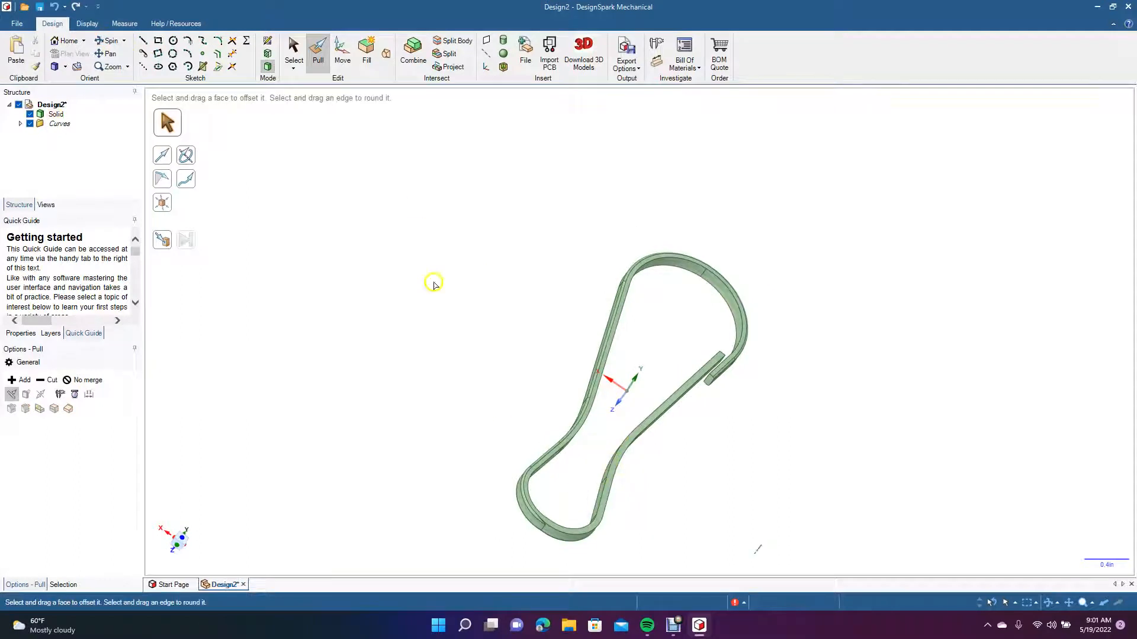
{"action": "left_click", "coordinate": [318, 49]}
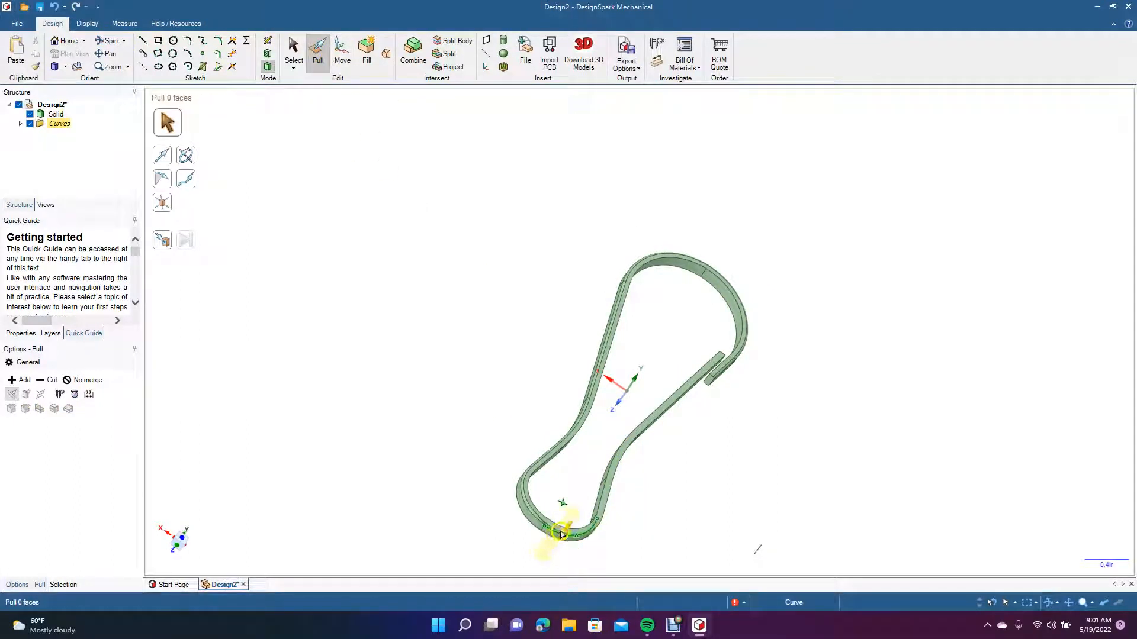
{"action": "left_click", "coordinate": [566, 531]}
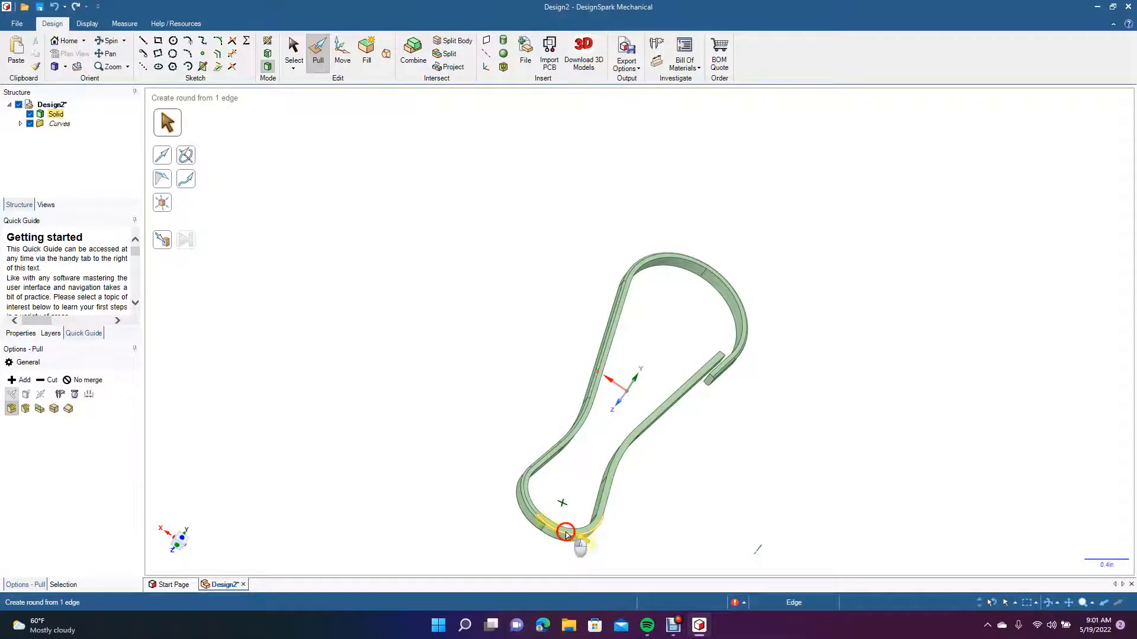
{"action": "left_click", "coordinate": [615, 473], "text": "ctrl"}
{"action": "left_click", "coordinate": [643, 439], "text": "ctrl"}
{"action": "left_click", "coordinate": [648, 432], "text": "ctrl"}
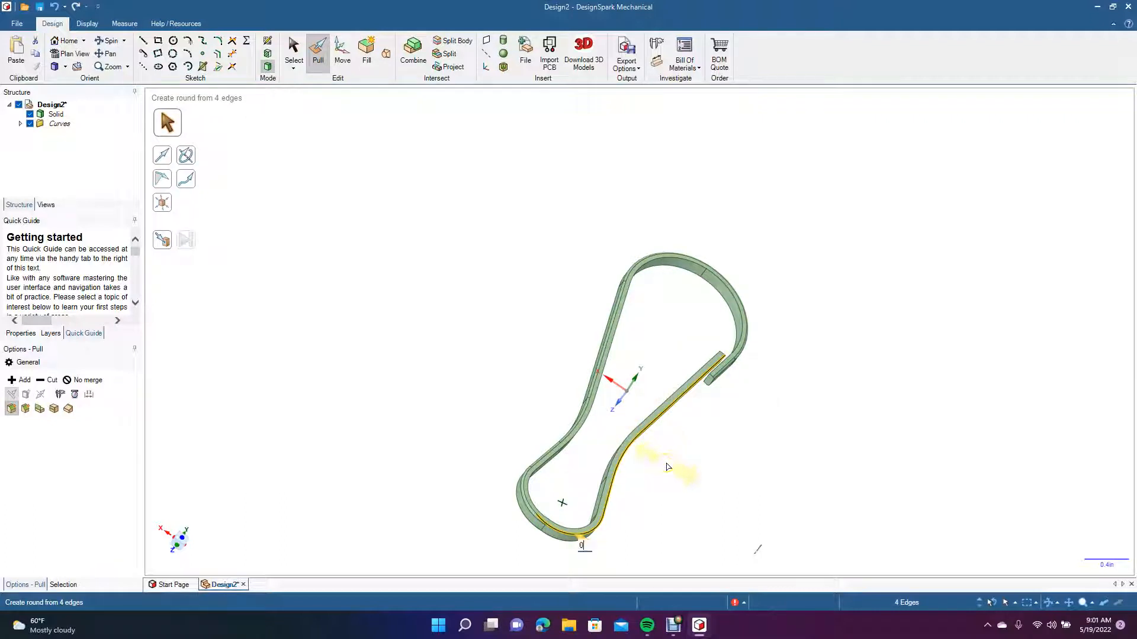
{"action": "type", "text": "2"}
{"action": "key", "text": "Return"}
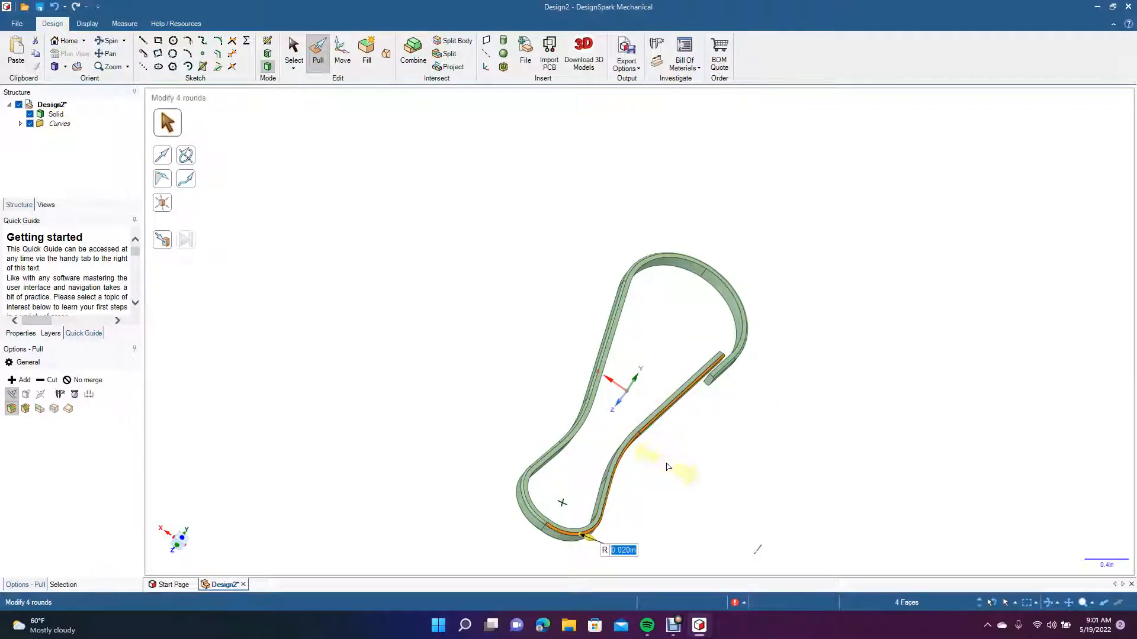
{"action": "left_click", "coordinate": [293, 50]}
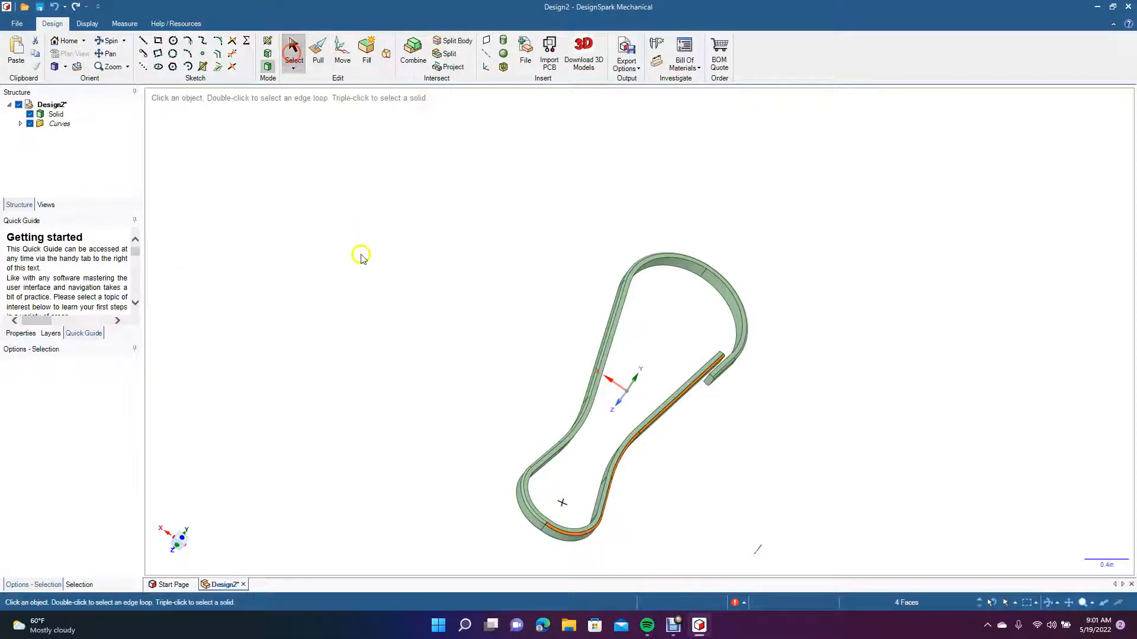
Round the edge loop around the hook tip's end face with a 0.010 in radius
{"action": "left_click", "coordinate": [110, 42]}
{"action": "left_click_drag", "start_coordinate": [367, 254], "coordinate": [324, 243]}
{"action": "middle_click_drag", "start_coordinate": [324, 243], "coordinate": [153, 7], "text": "ctrl"}
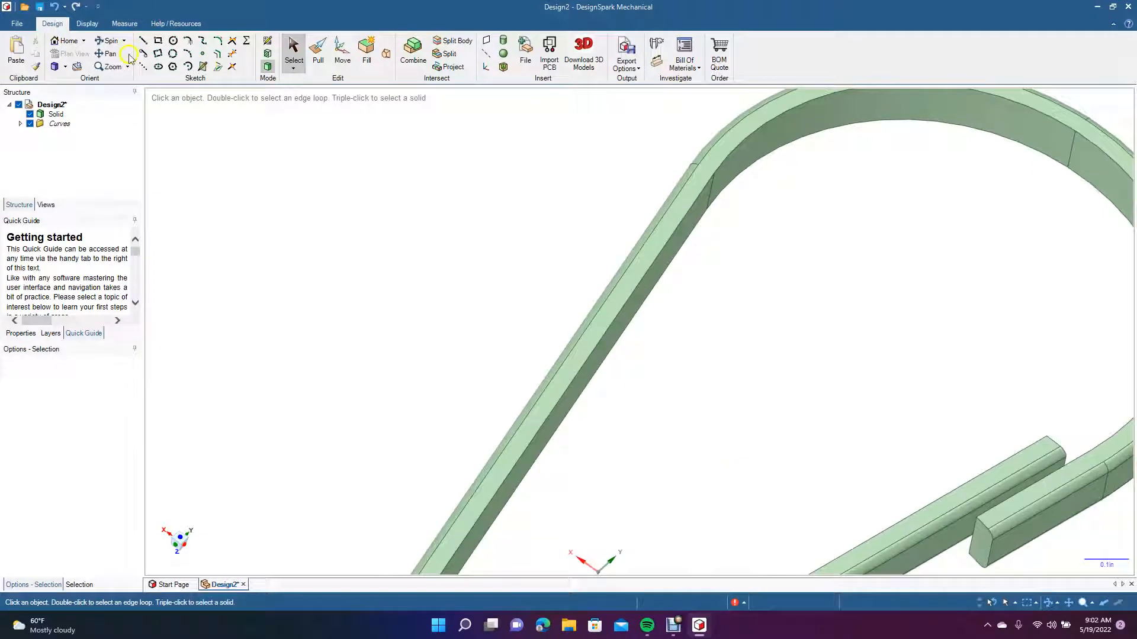
{"action": "left_click_drag", "start_coordinate": [361, 287], "coordinate": [274, 162]}
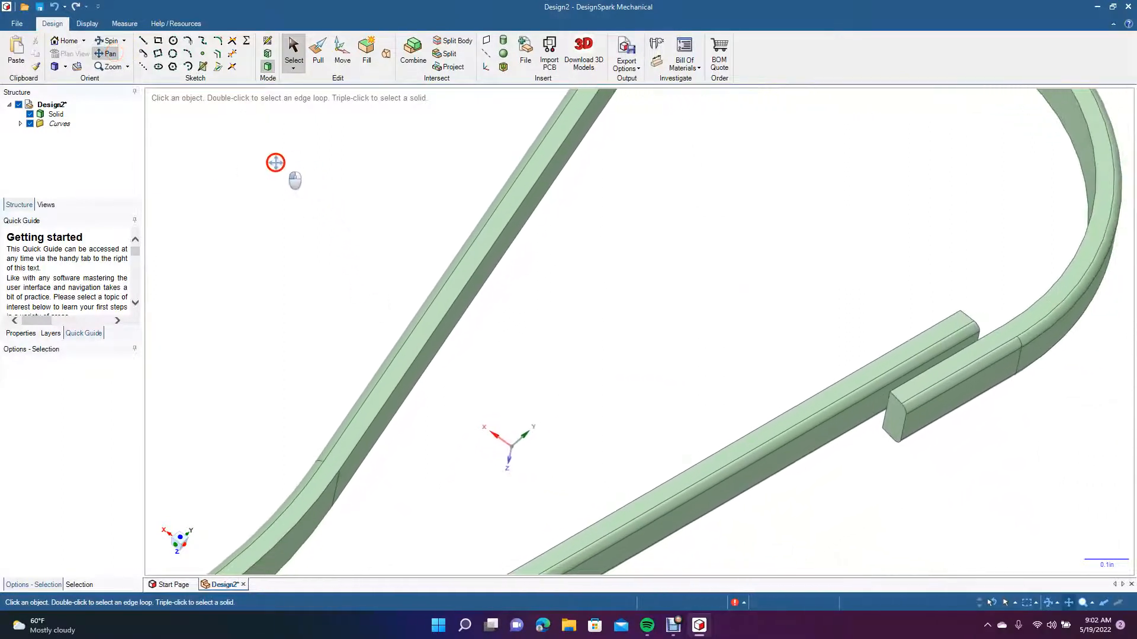
{"action": "left_click", "coordinate": [320, 62]}
{"action": "left_click", "coordinate": [869, 407]}
{"action": "left_click", "coordinate": [892, 400]}
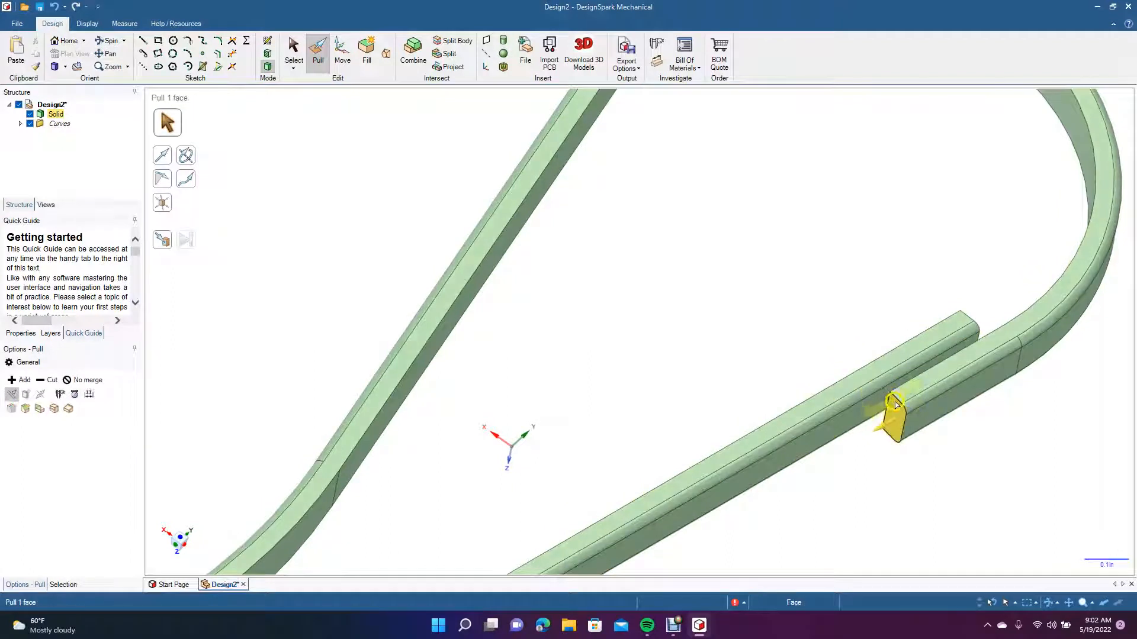
{"action": "left_click", "coordinate": [897, 404]}
{"action": "double_click", "coordinate": [897, 403]}
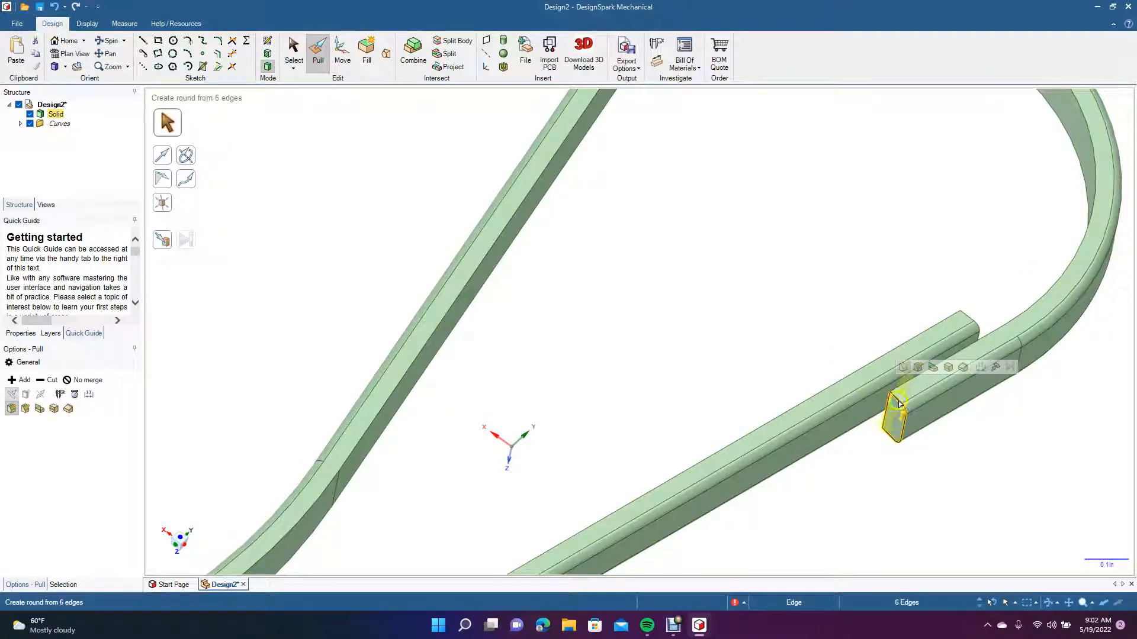
{"action": "mouse_move", "coordinate": [900, 403]}
{"action": "left_mouse_down"}
{"action": "mouse_move", "coordinate": [909, 411]}
{"action": "mouse_move", "coordinate": [897, 414]}
{"action": "mouse_move", "coordinate": [907, 387]}
{"action": "left_mouse_up"}
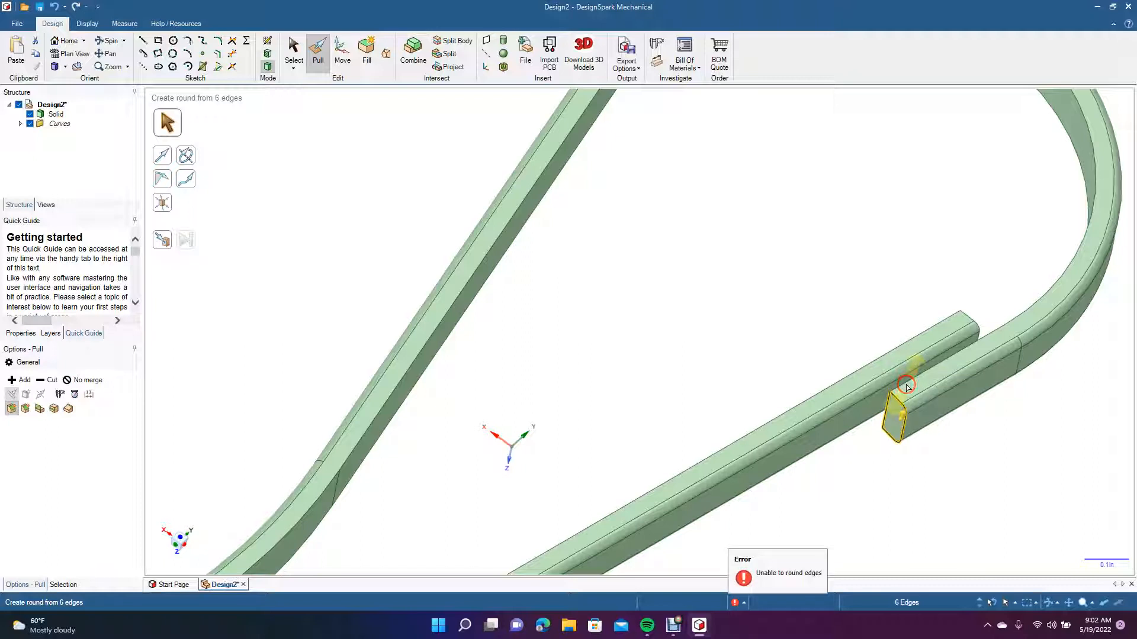
{"action": "type", "text": ".01"}
{"action": "key", "text": "Return"}
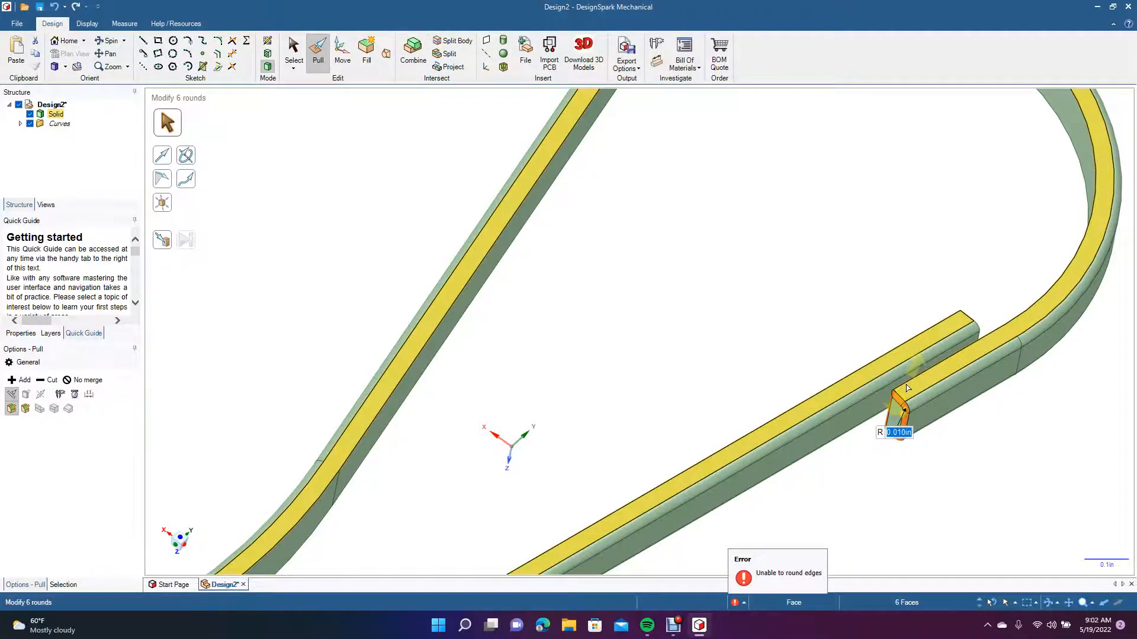
{"action": "left_click", "coordinate": [293, 50]}
{"action": "left_click", "coordinate": [309, 292]}
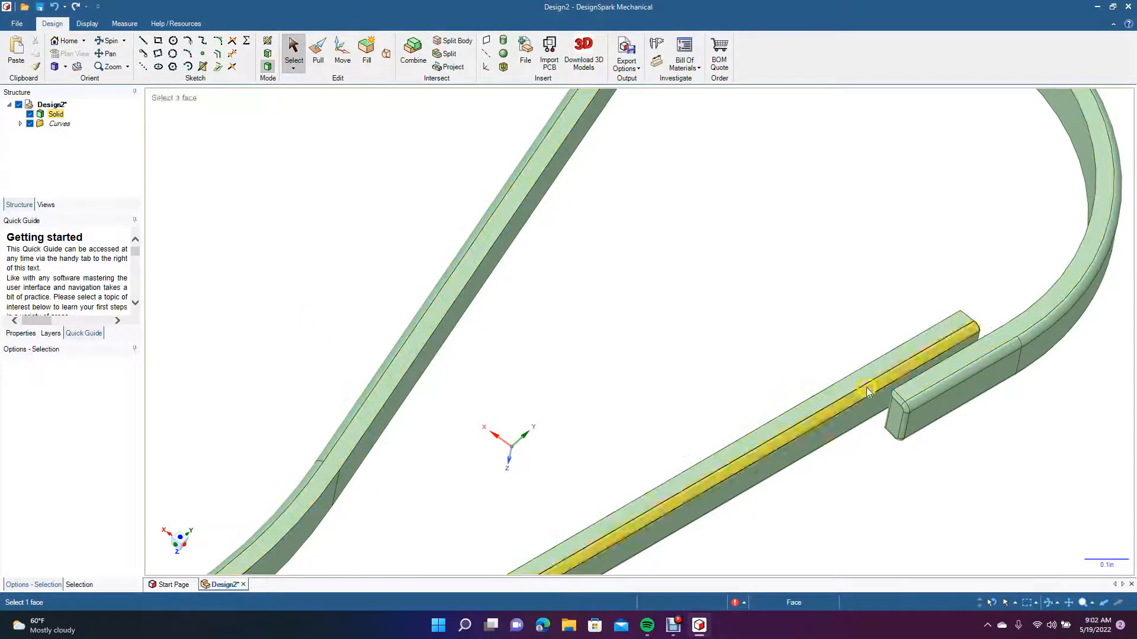
Round the edge loop around the long straight arm's free end face with a 0.010 in radius
{"action": "left_click", "coordinate": [109, 40]}
{"action": "left_click_drag", "start_coordinate": [557, 243], "coordinate": [462, 353]}
{"action": "left_click", "coordinate": [313, 41]}
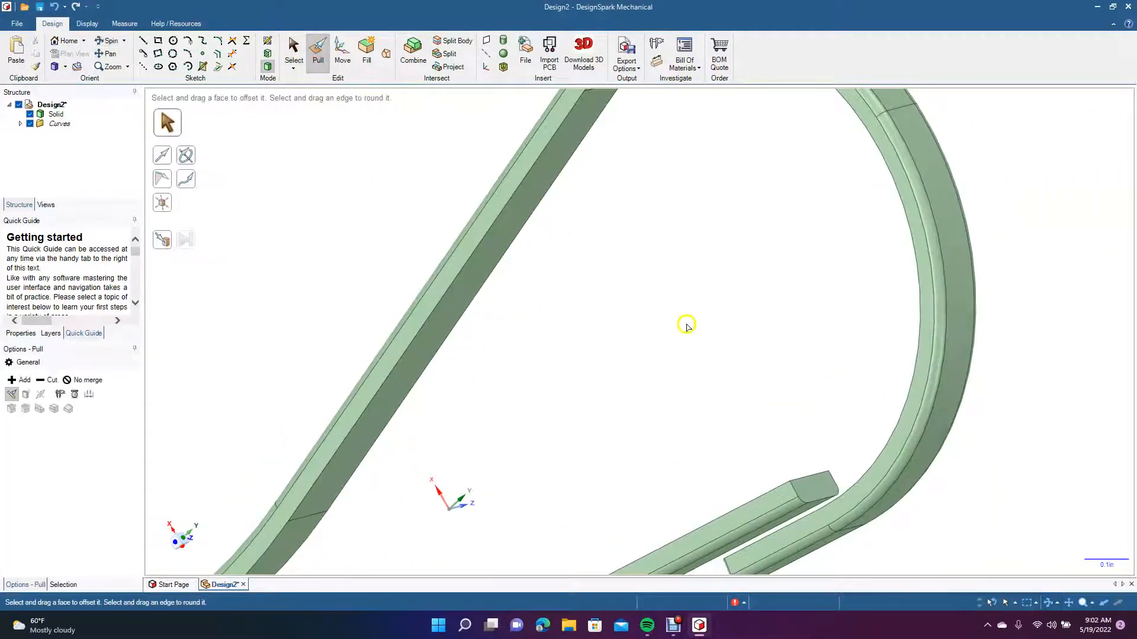
{"action": "double_click", "coordinate": [803, 478]}
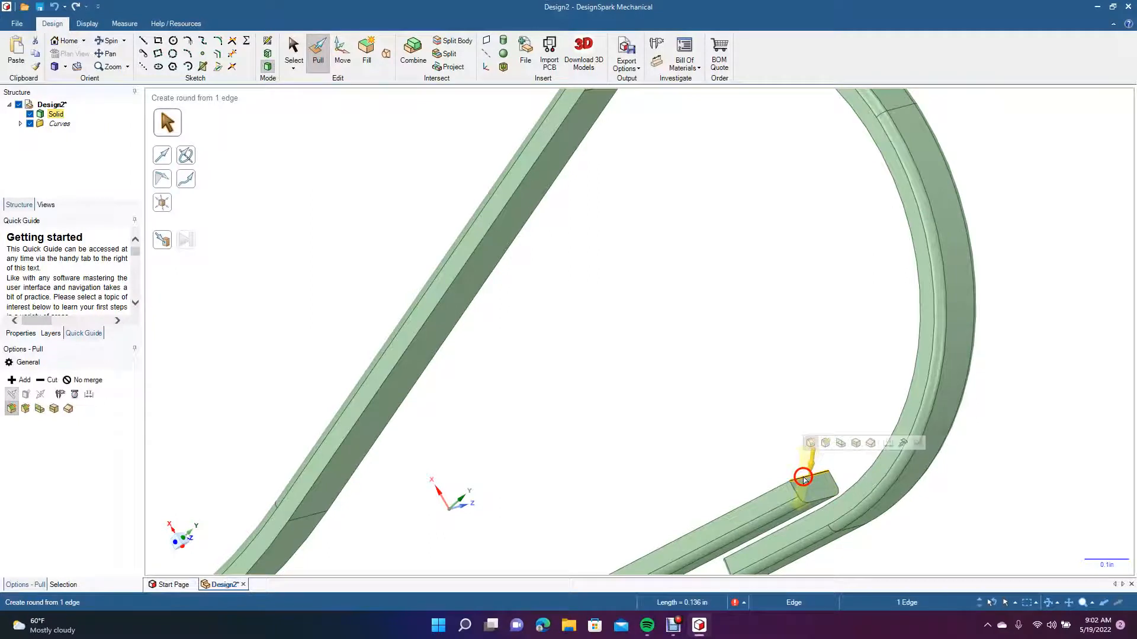
{"action": "double_click", "coordinate": [803, 477]}
{"action": "key", "text": "space"}
{"action": "key", "text": "Return"}
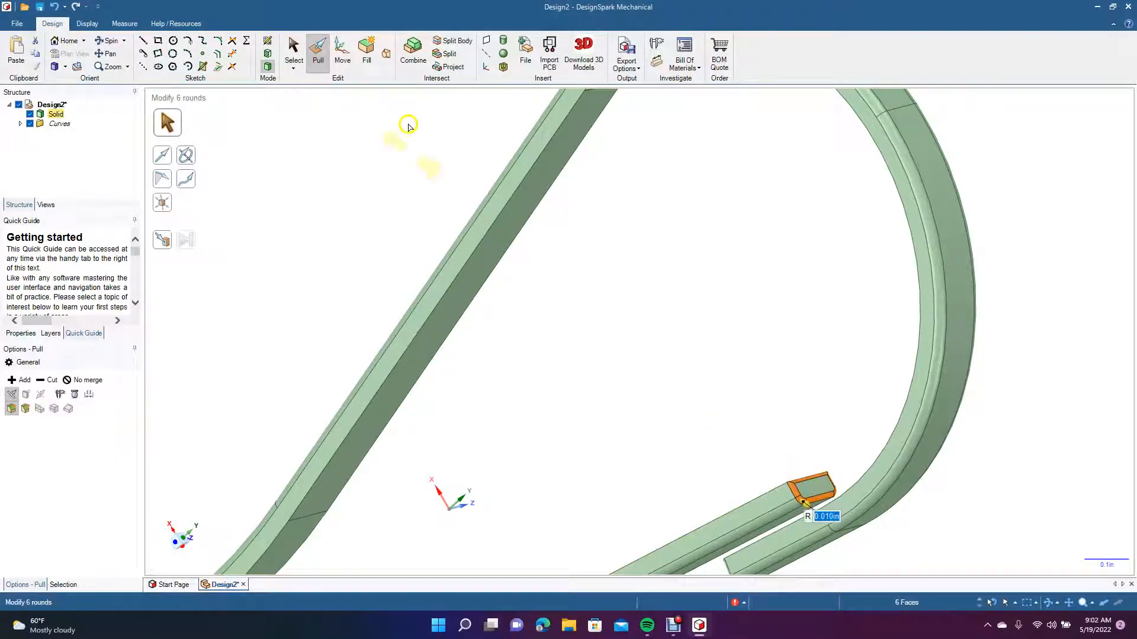
{"action": "left_click", "coordinate": [293, 47]}
{"action": "left_click", "coordinate": [311, 164]}
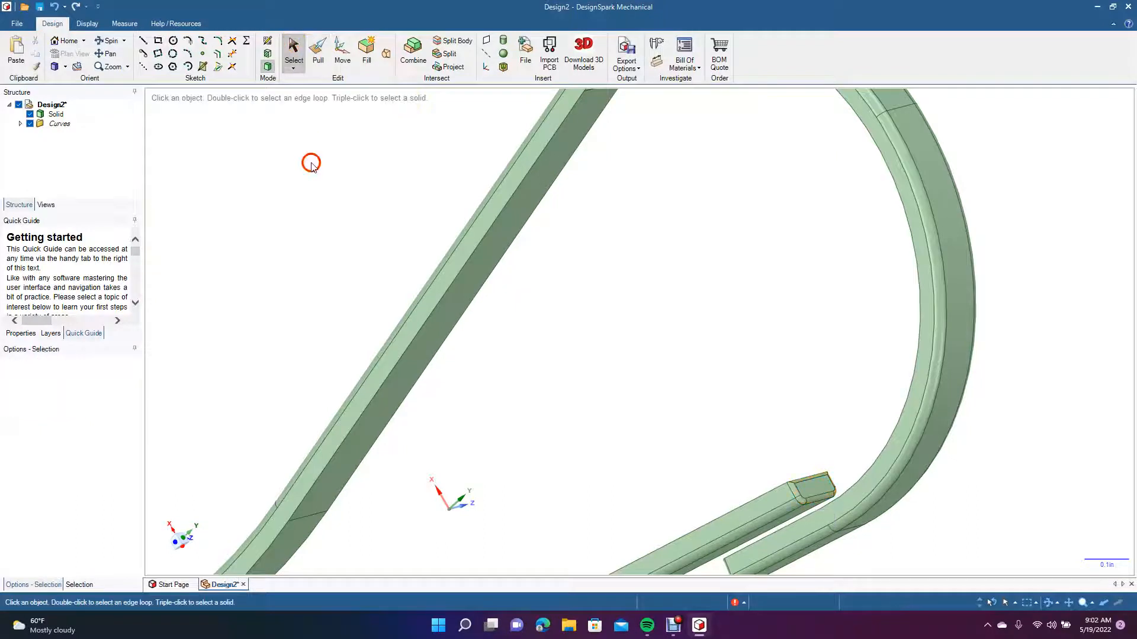
Round the eight-edge inner chain from the hook tip around the large loop and into the small loop with a 0.020 in radius
{"action": "left_click", "coordinate": [472, 261]}
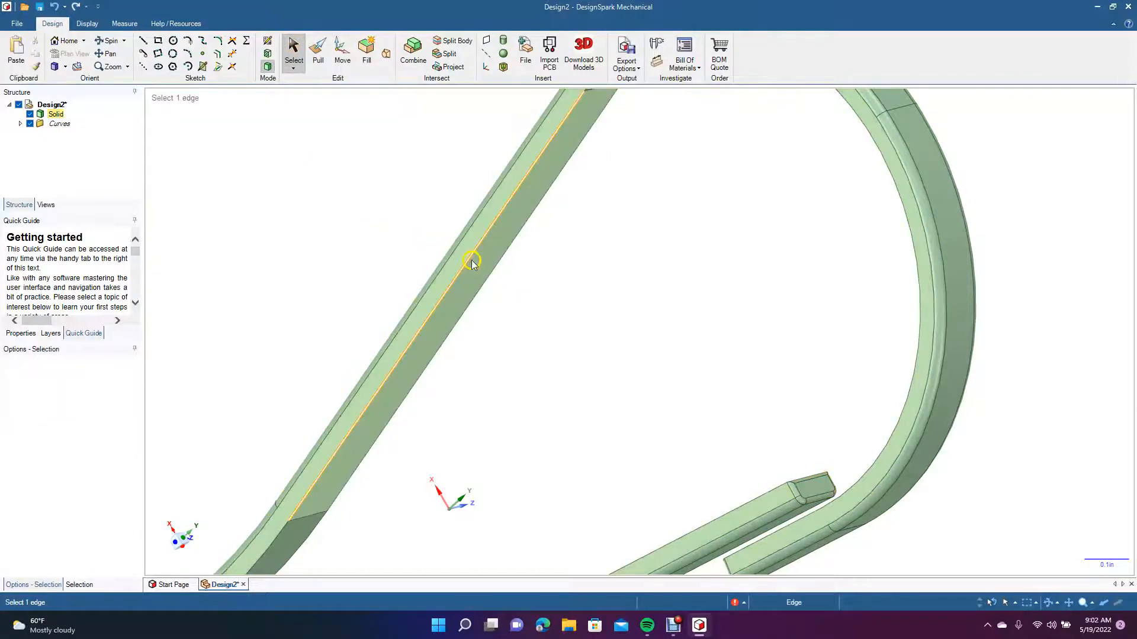
{"action": "left_click", "coordinate": [329, 112]}
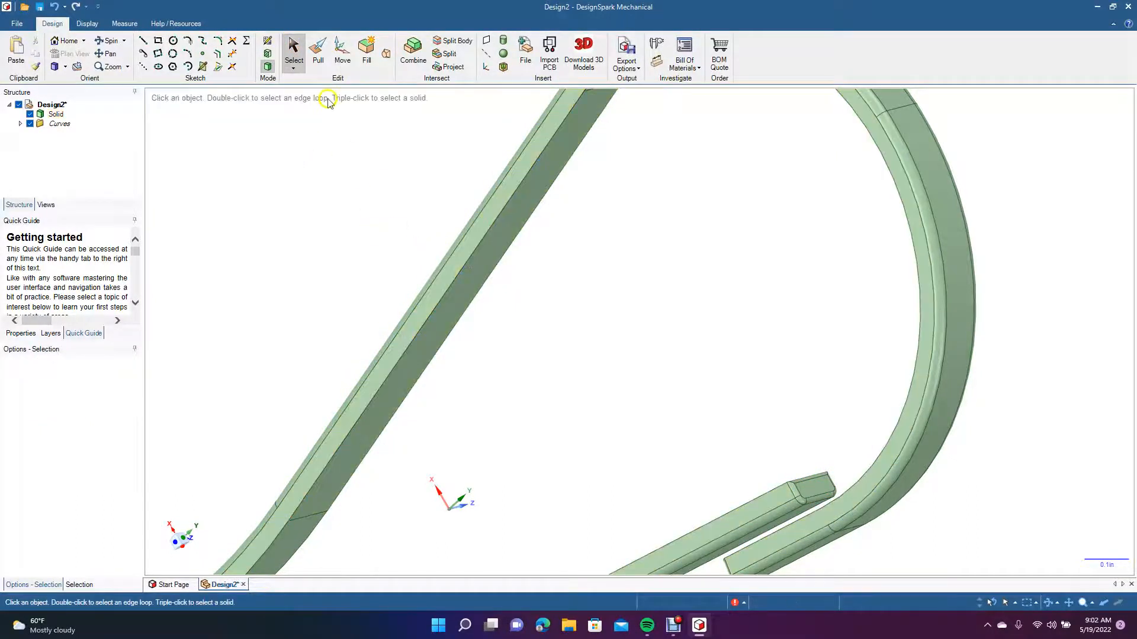
{"action": "left_click", "coordinate": [318, 50]}
{"action": "left_click", "coordinate": [440, 303]}
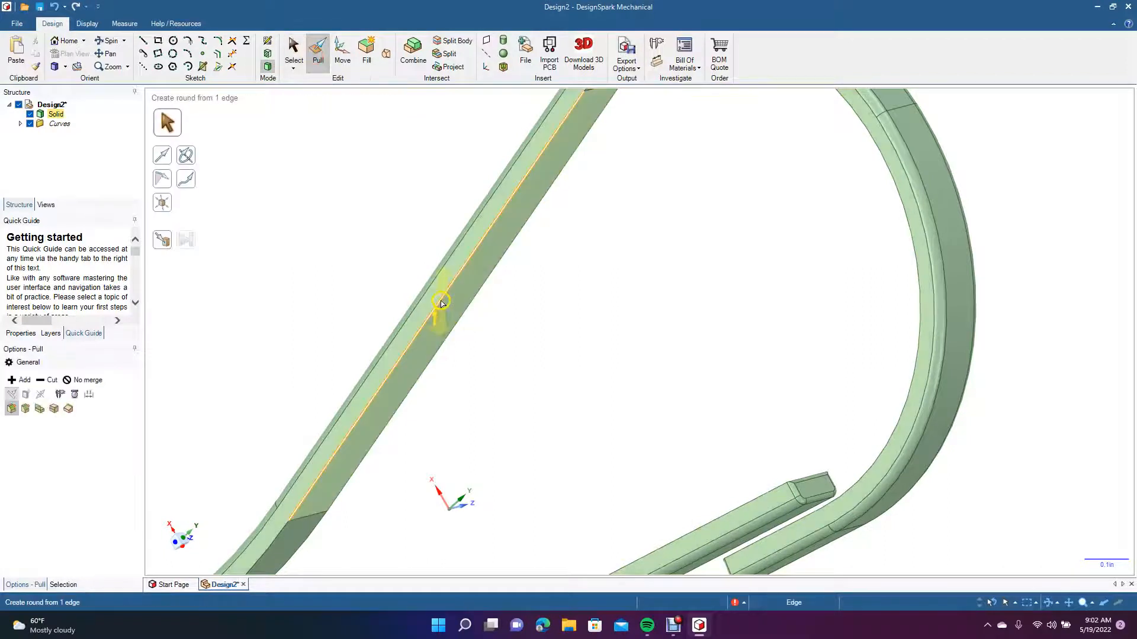
{"action": "double_click", "coordinate": [441, 302]}
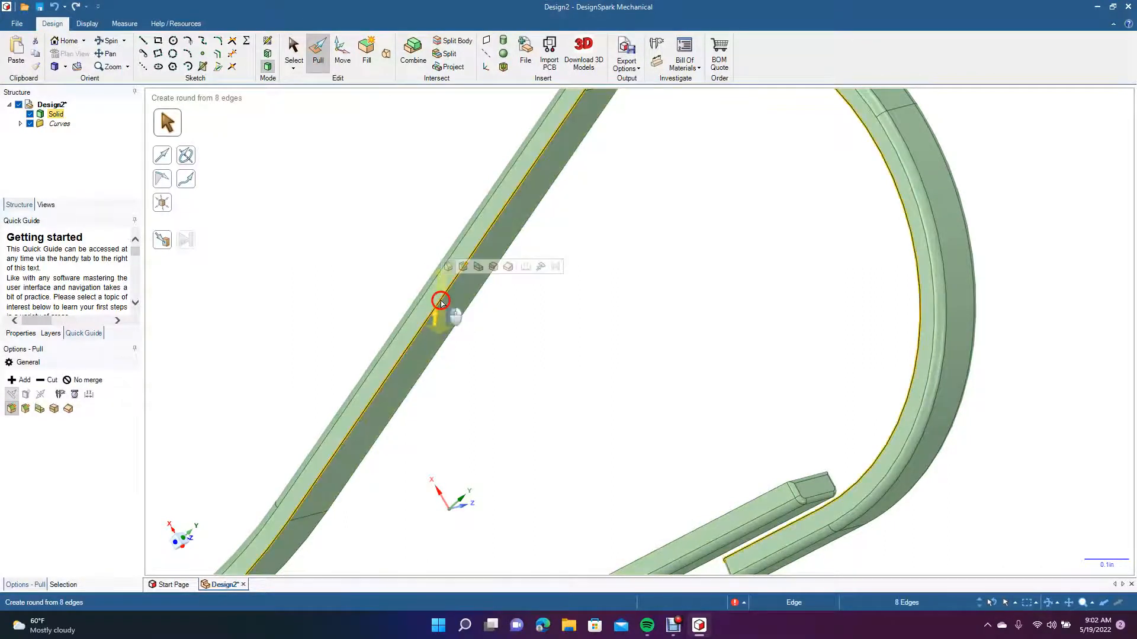
{"action": "key", "text": "space"}
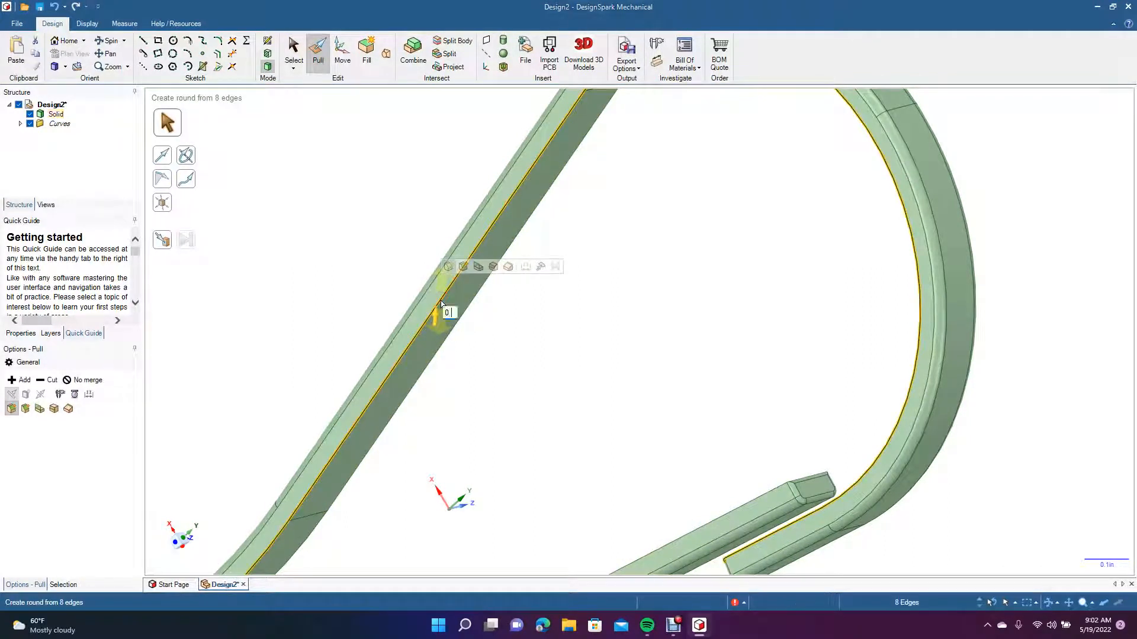
{"action": "key", "text": "Return"}
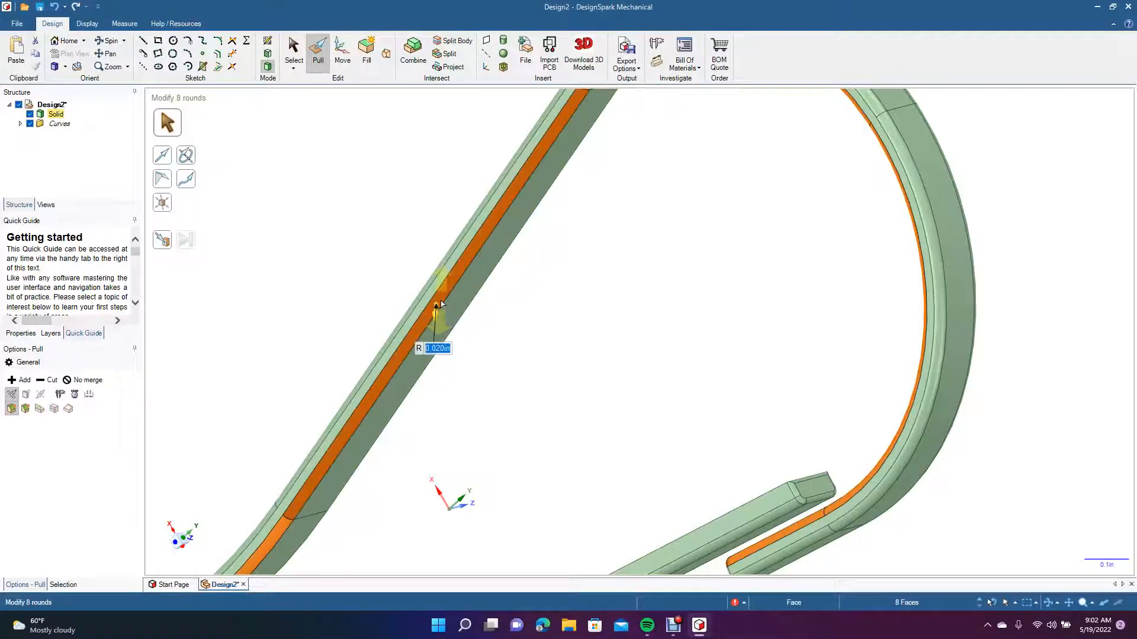
{"action": "left_click", "coordinate": [291, 49]}
{"action": "left_click", "coordinate": [301, 162]}
Try to round three remaining inner edges together: the small loop's arc, the short straight section and the adjoining curve
{"action": "left_click", "coordinate": [106, 53]}
{"action": "left_click_drag", "start_coordinate": [276, 323], "coordinate": [547, 135]}
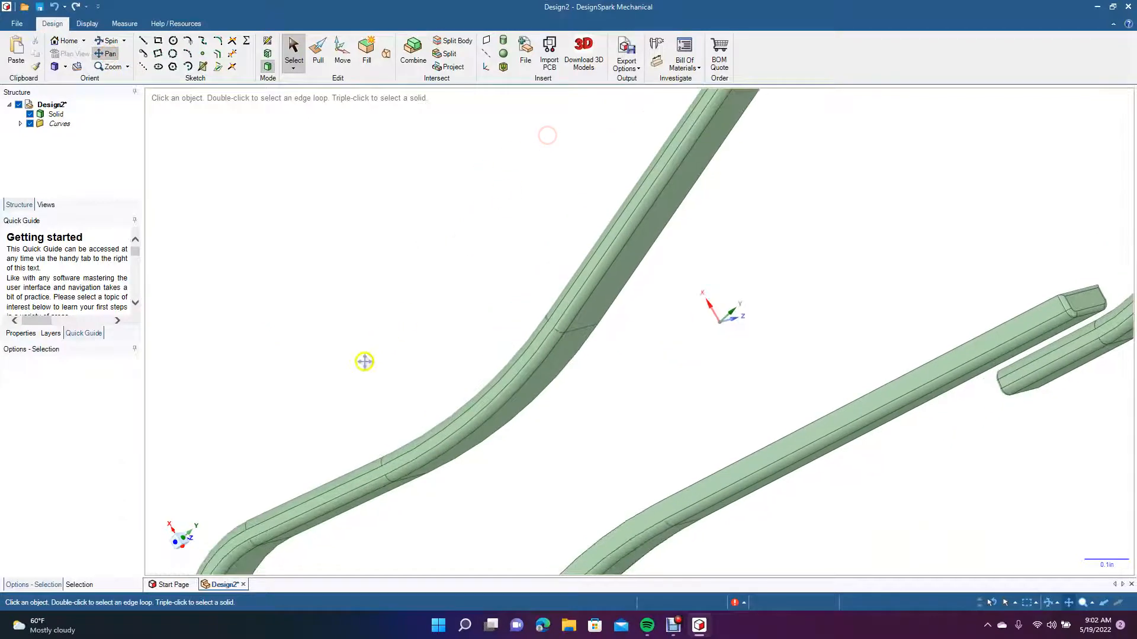
{"action": "left_click_drag", "start_coordinate": [365, 361], "coordinate": [500, 162]}
{"action": "left_click_drag", "start_coordinate": [467, 479], "coordinate": [407, 343]}
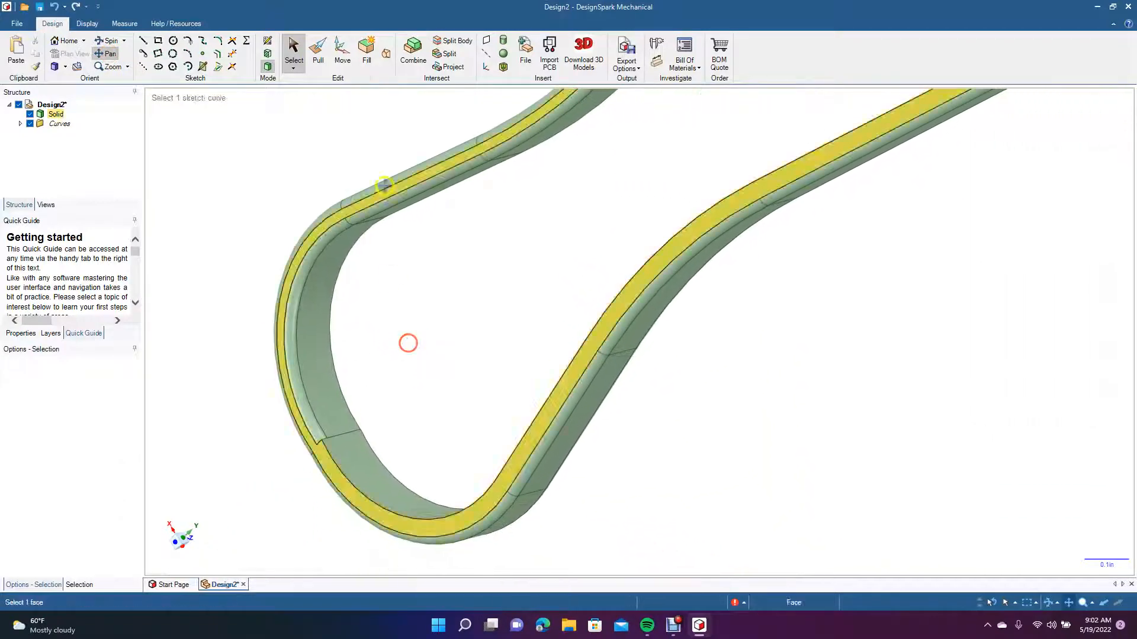
{"action": "left_click", "coordinate": [318, 52]}
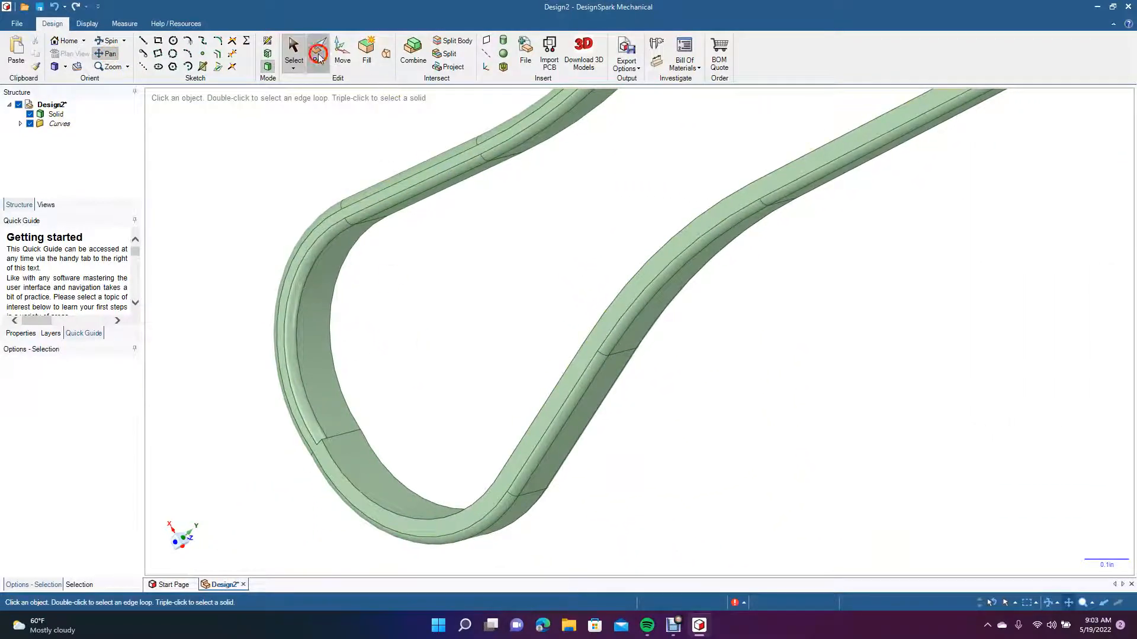
{"action": "left_click", "coordinate": [356, 487]}
{"action": "left_click", "coordinate": [508, 462], "text": "ctrl"}
{"action": "left_click", "coordinate": [603, 318], "text": "ctrl"}
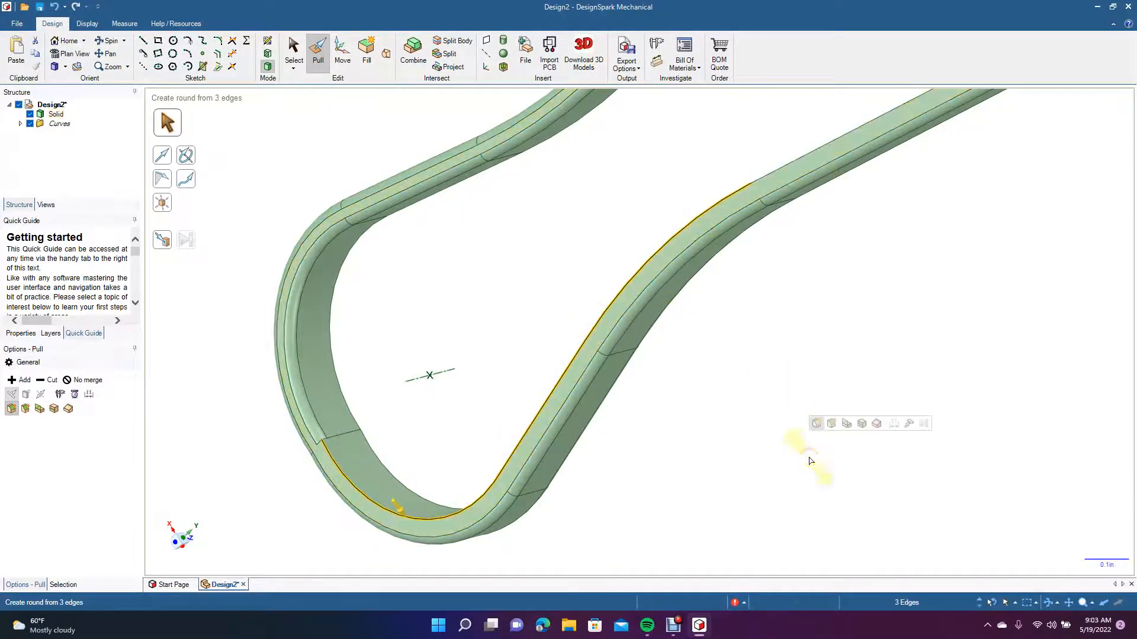
{"action": "key", "text": "Return"}
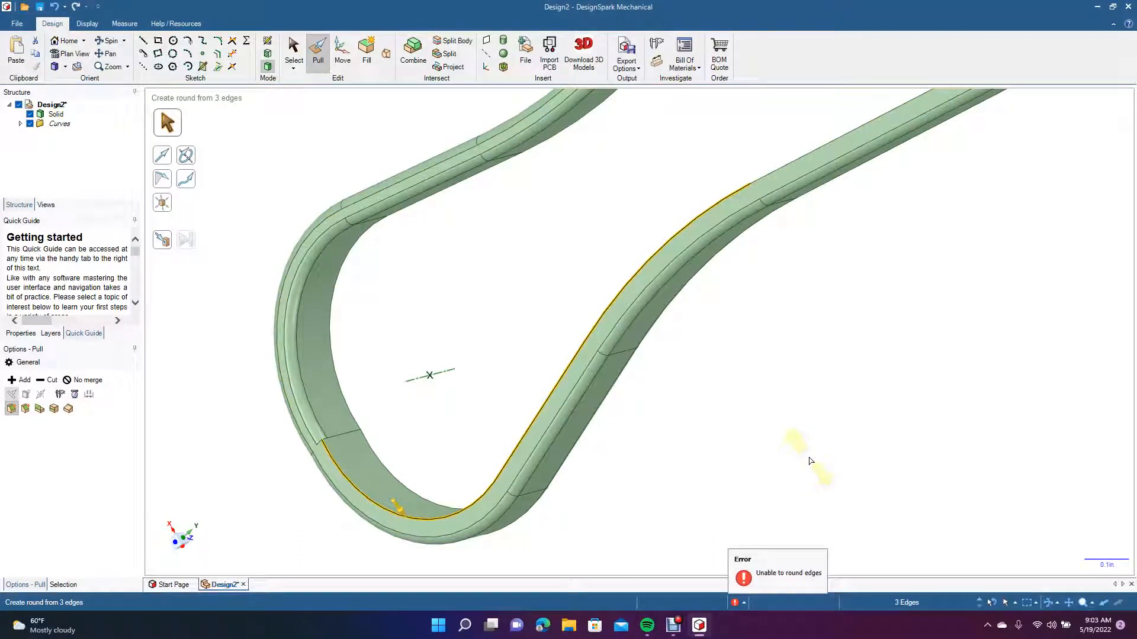
Round only the small loop's remaining inner arc edge with a 0.020 in radius
{"action": "left_click", "coordinate": [433, 516]}
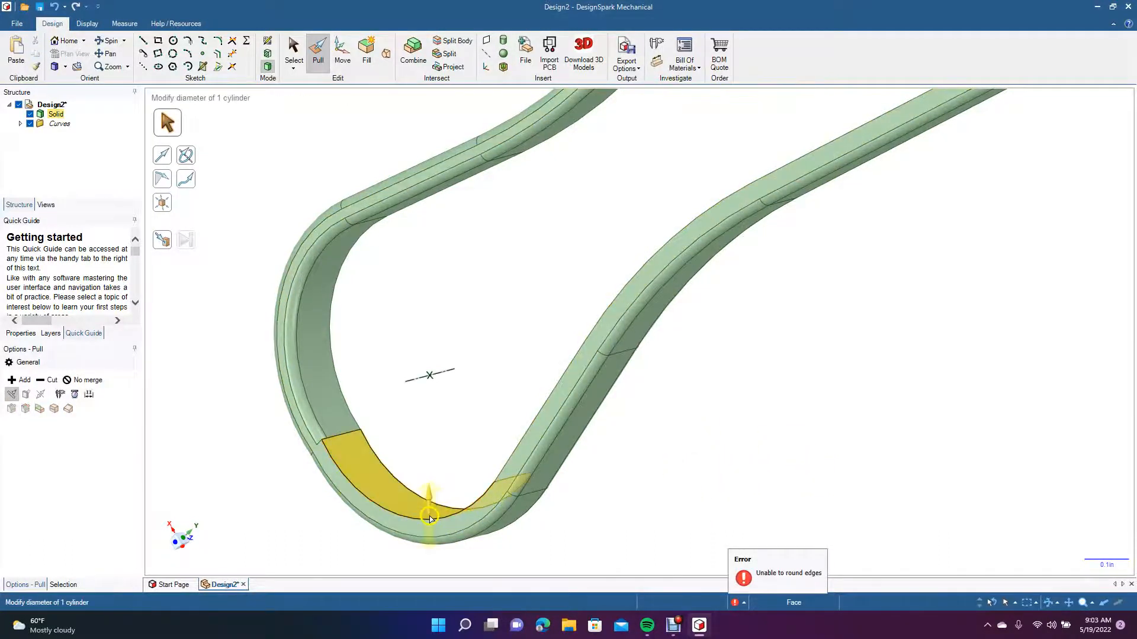
{"action": "left_click", "coordinate": [430, 525]}
{"action": "left_click", "coordinate": [430, 525]}
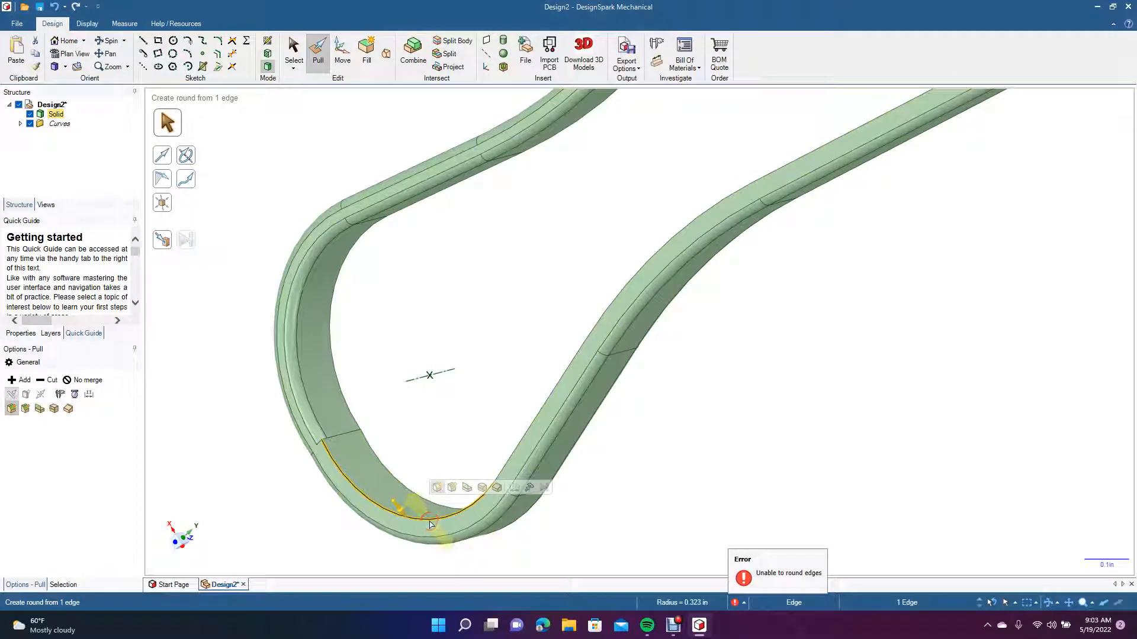
{"action": "type", "text": "0"}
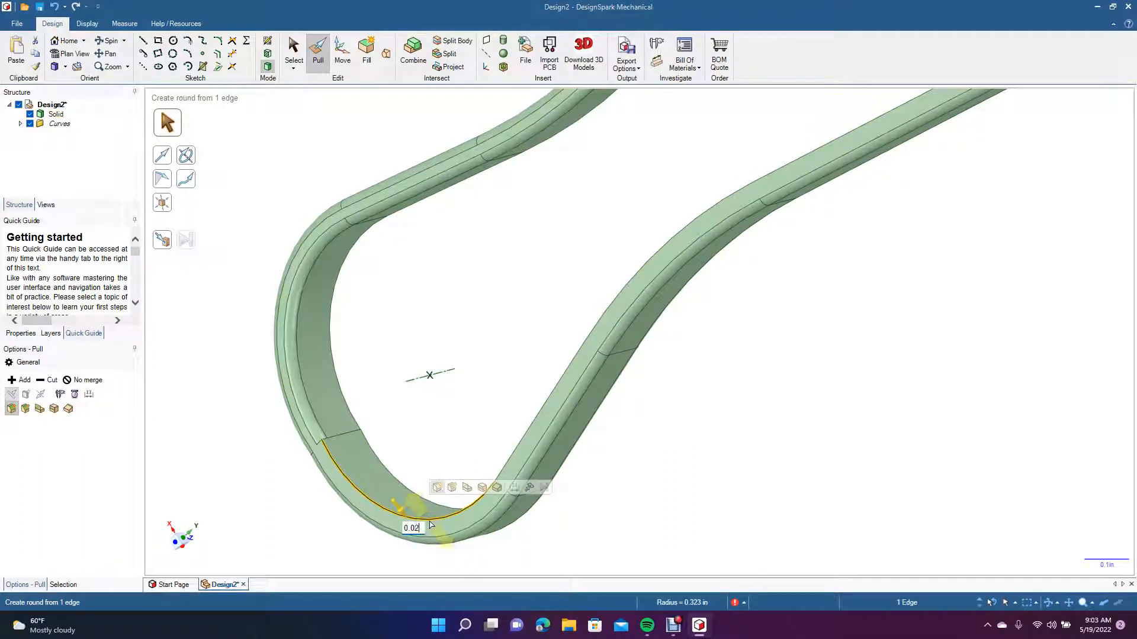
{"action": "type", "text": ".02"}
{"action": "key", "text": "Return"}
Round the short straight inner edge next to the small loop with a 0.020 in radius
{"action": "left_click", "coordinate": [520, 472]}
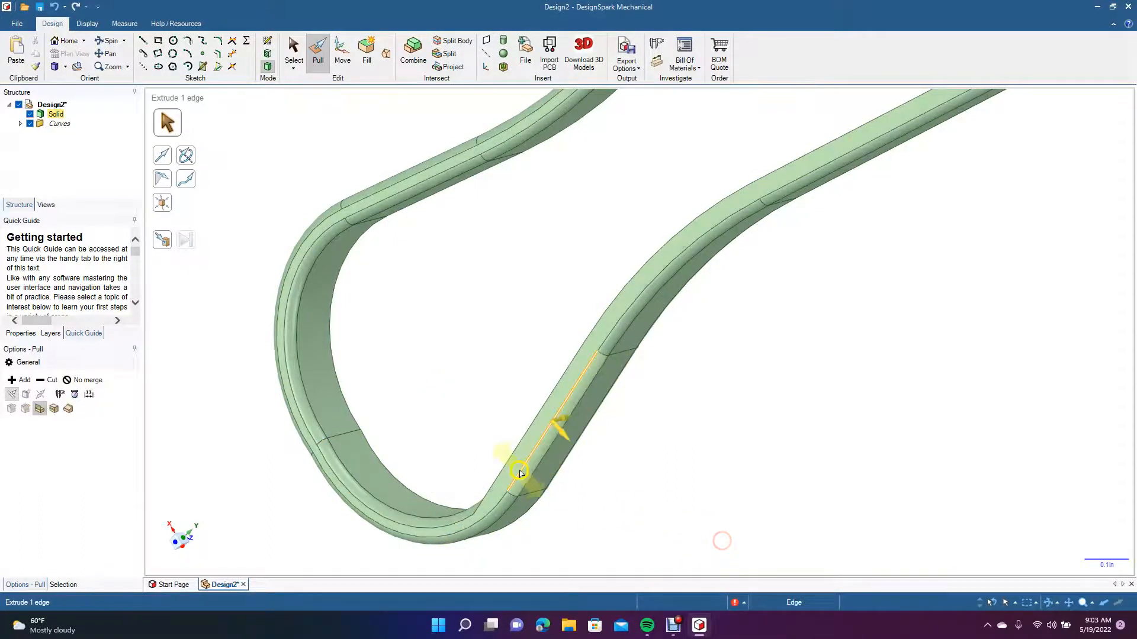
{"action": "left_click", "coordinate": [503, 468]}
{"action": "type", "text": "0.02"}
{"action": "key", "text": "Return"}
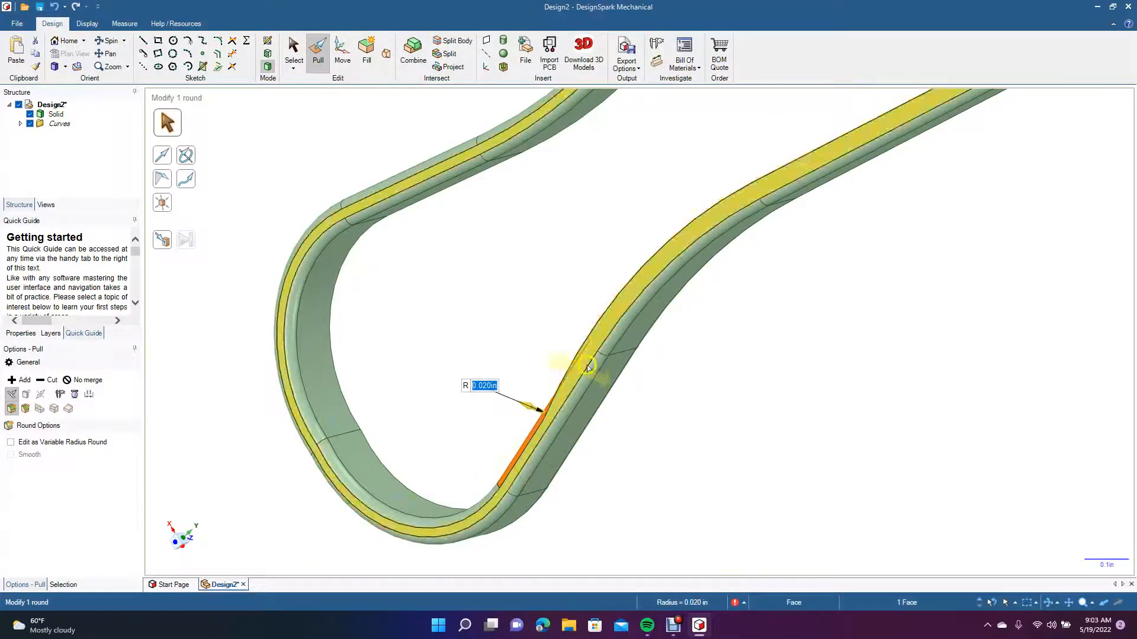
Try to round the curved inner edge beyond the short straight section by 0.020 in, and undo the straight edge's round
{"action": "left_click", "coordinate": [592, 335]}
{"action": "type", "text": "0"}
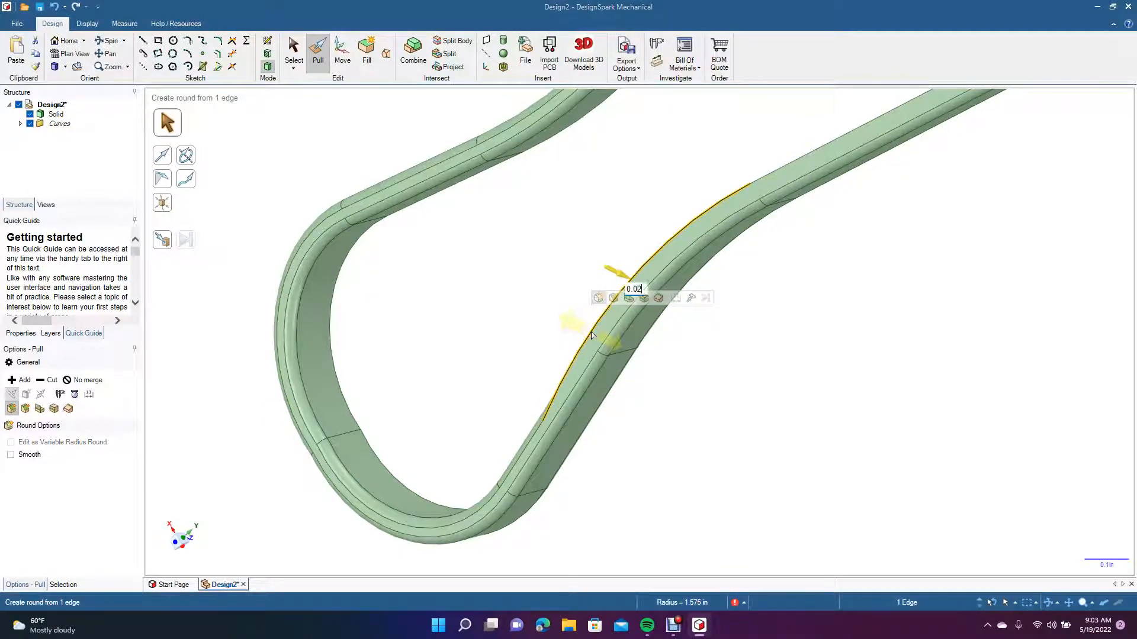
{"action": "type", "text": ".02"}
{"action": "key", "text": "Return"}
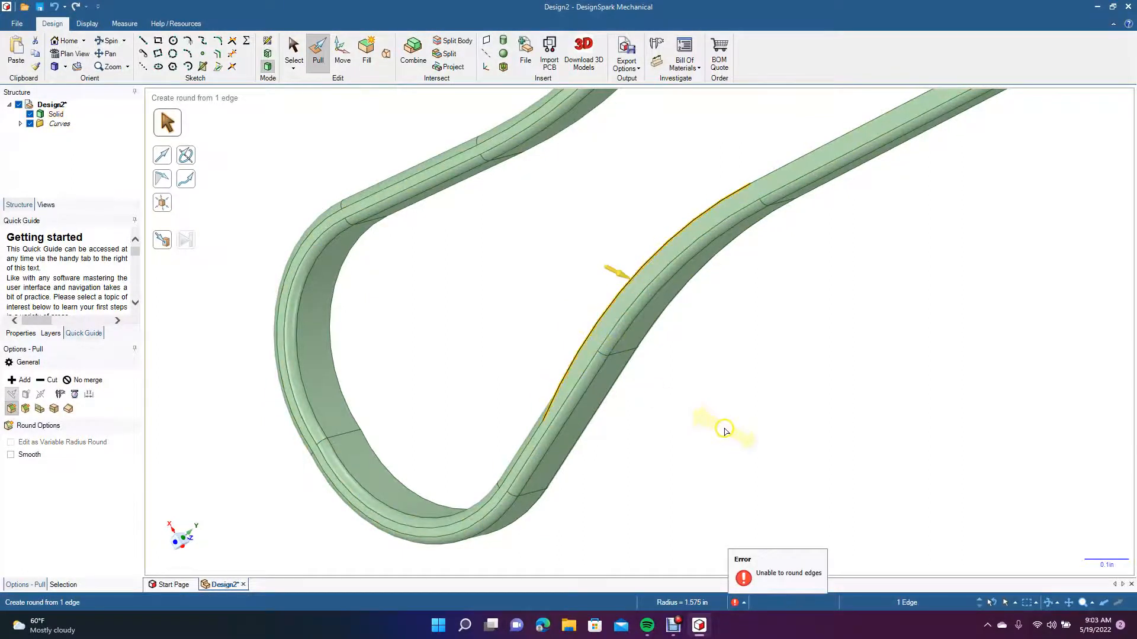
{"action": "key", "text": "ctrl+z"}
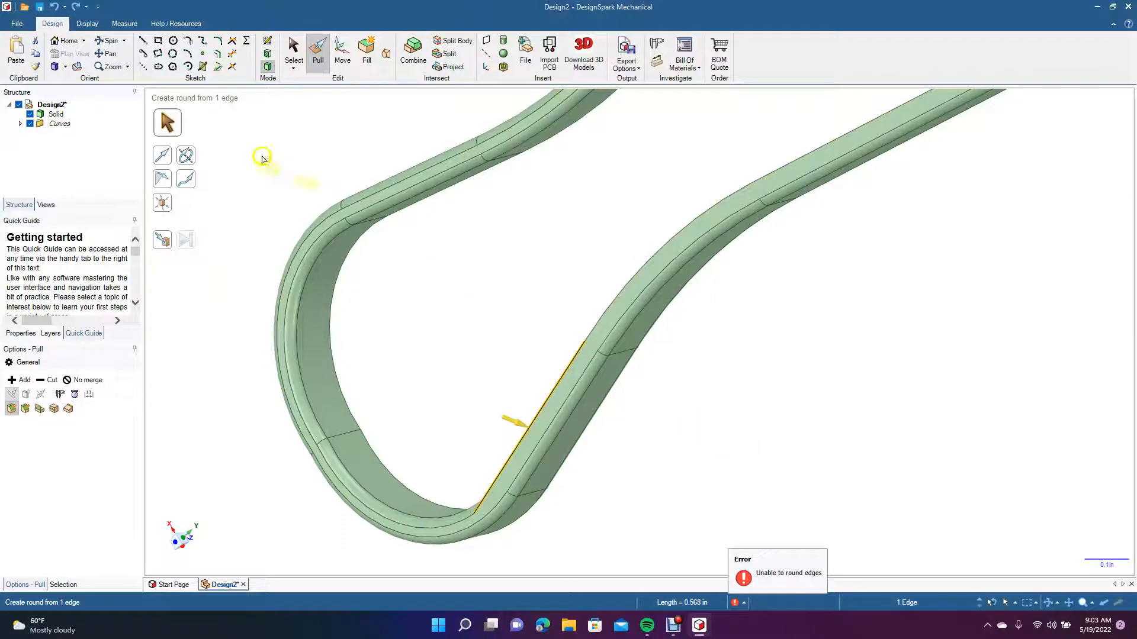
Round the short straight inner edge between the small loop and the arm's curve again, with a 0.020 in radius
{"action": "left_click", "coordinate": [110, 41]}
{"action": "left_click_drag", "start_coordinate": [275, 223], "coordinate": [380, 305]}
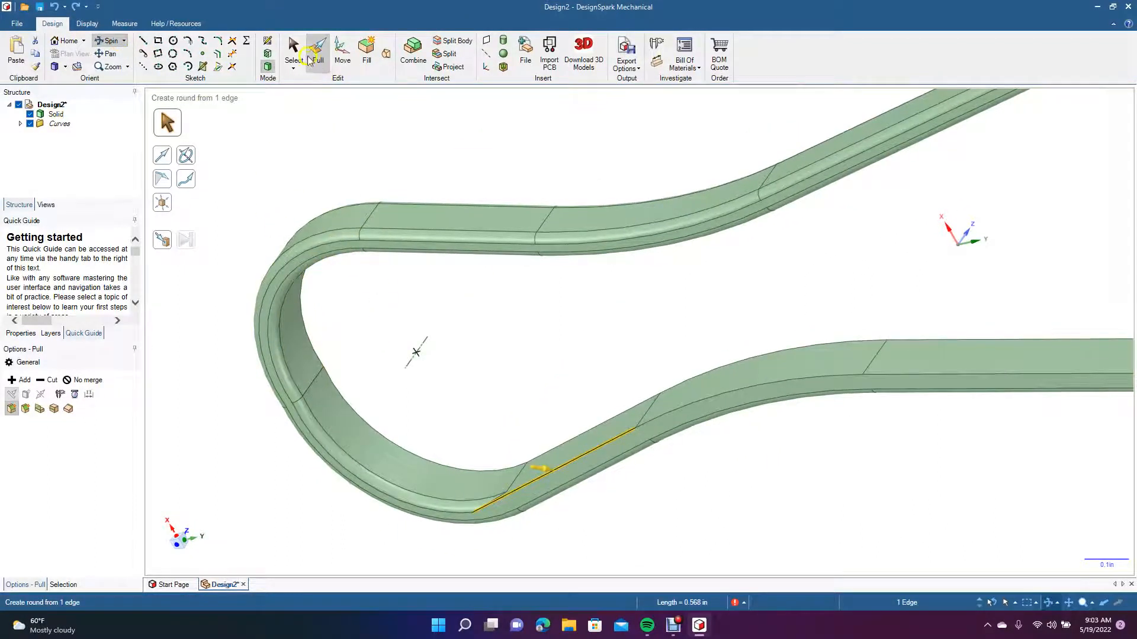
{"action": "left_click", "coordinate": [295, 55]}
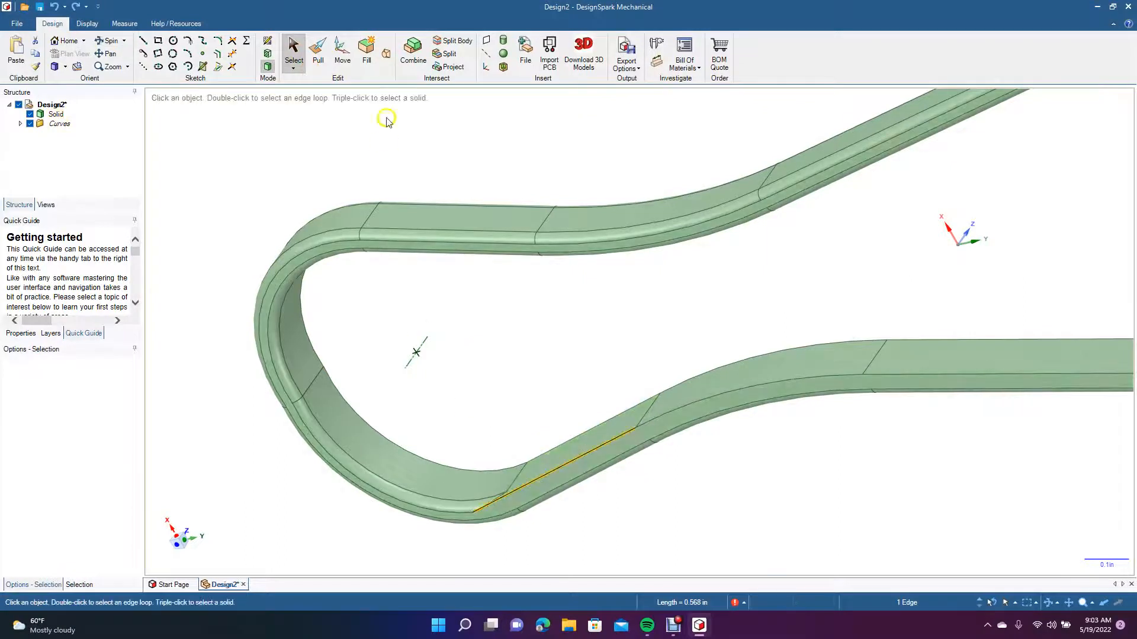
{"action": "key", "text": "p"}
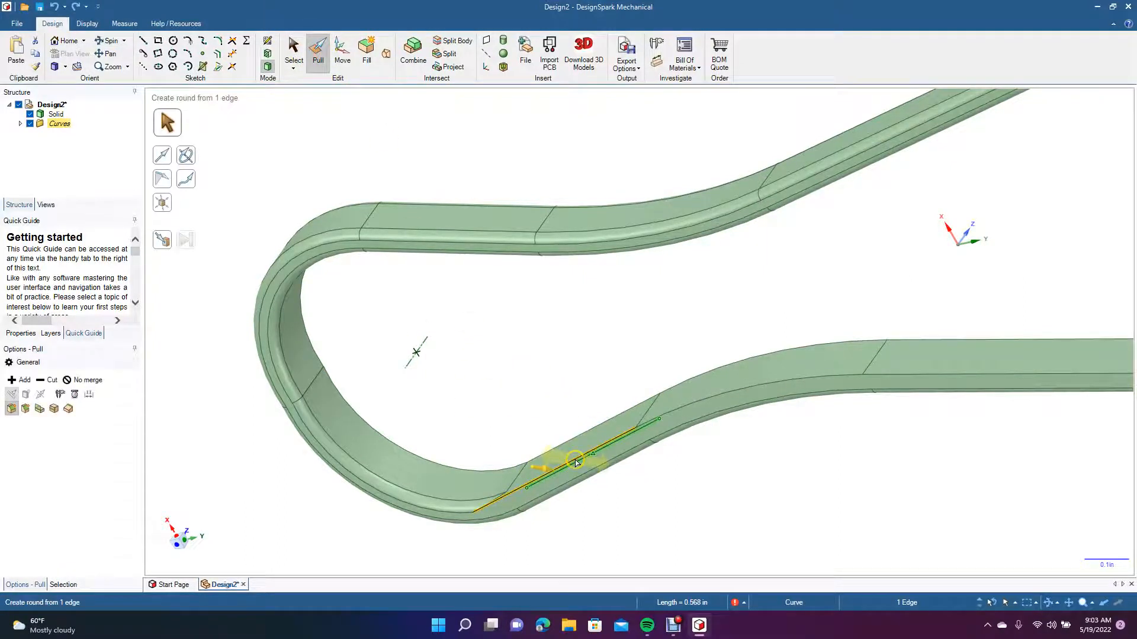
{"action": "left_click_drag", "start_coordinate": [546, 466], "coordinate": [585, 510]}
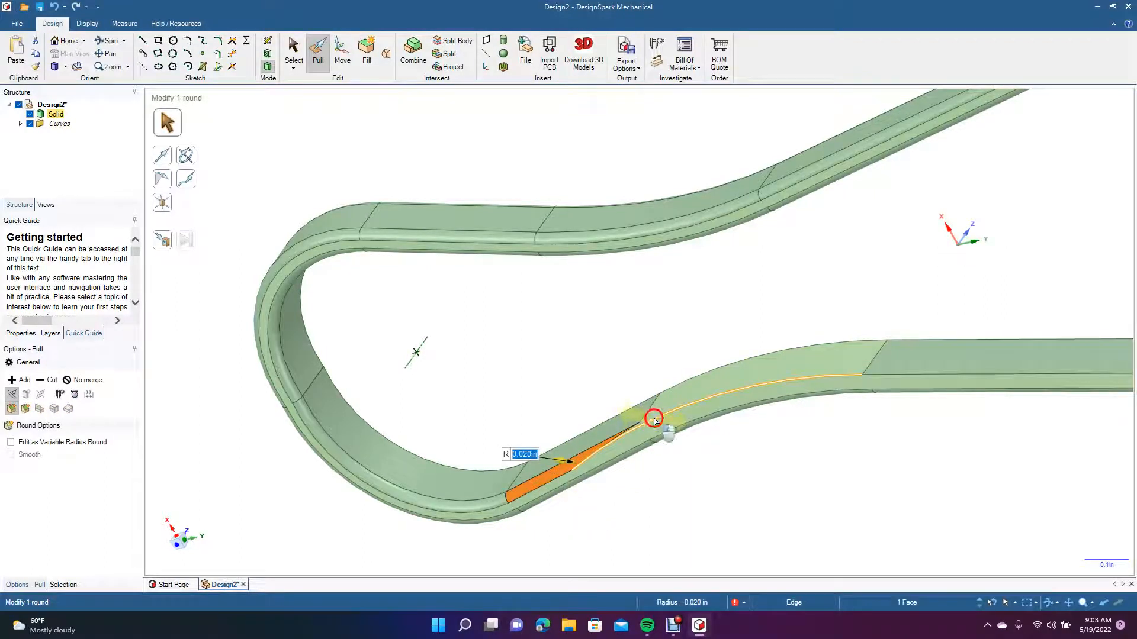
{"action": "left_click_drag", "start_coordinate": [654, 421], "coordinate": [657, 435]}
{"action": "key", "text": "ctrl+z"}
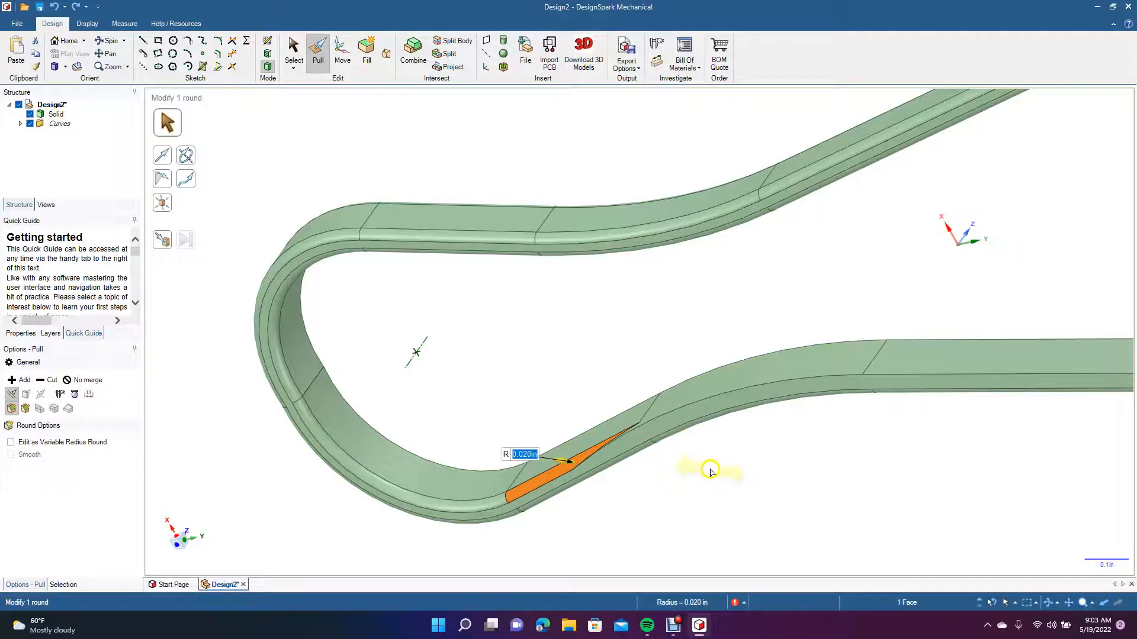
Try to round the curved inner edge beyond the short straight section next to the small loop
{"action": "left_click", "coordinate": [711, 470]}
{"action": "left_click", "coordinate": [678, 408]}
{"action": "left_click_drag", "start_coordinate": [678, 409], "coordinate": [686, 447]}
{"action": "left_click_drag", "start_coordinate": [713, 429], "coordinate": [768, 520]}
{"action": "left_click", "coordinate": [705, 393]}
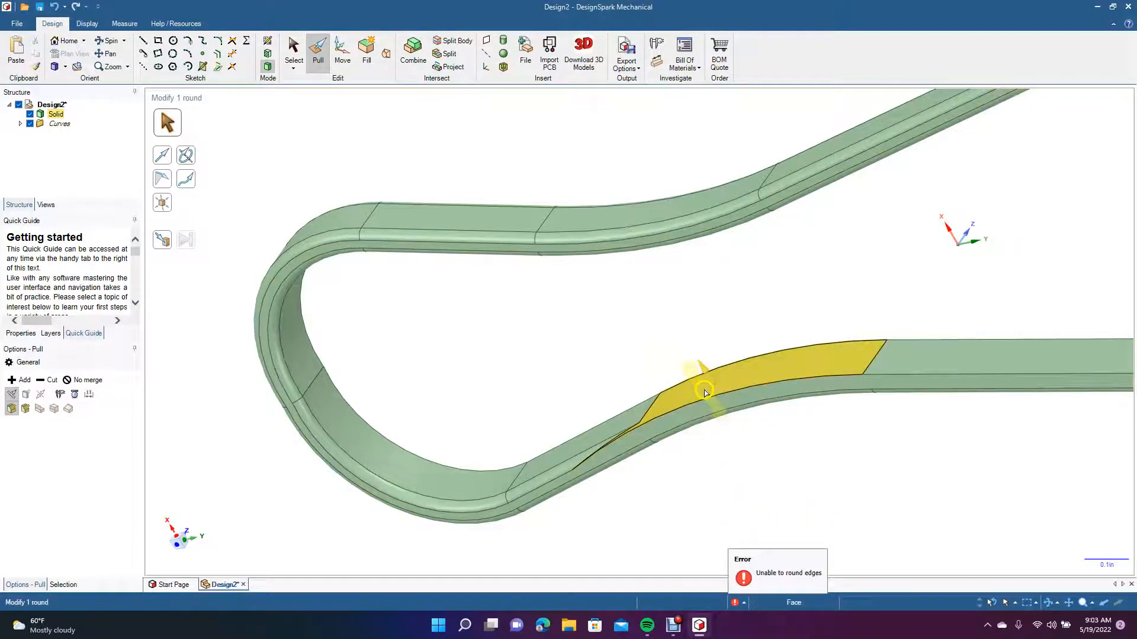
{"action": "left_click", "coordinate": [707, 398]}
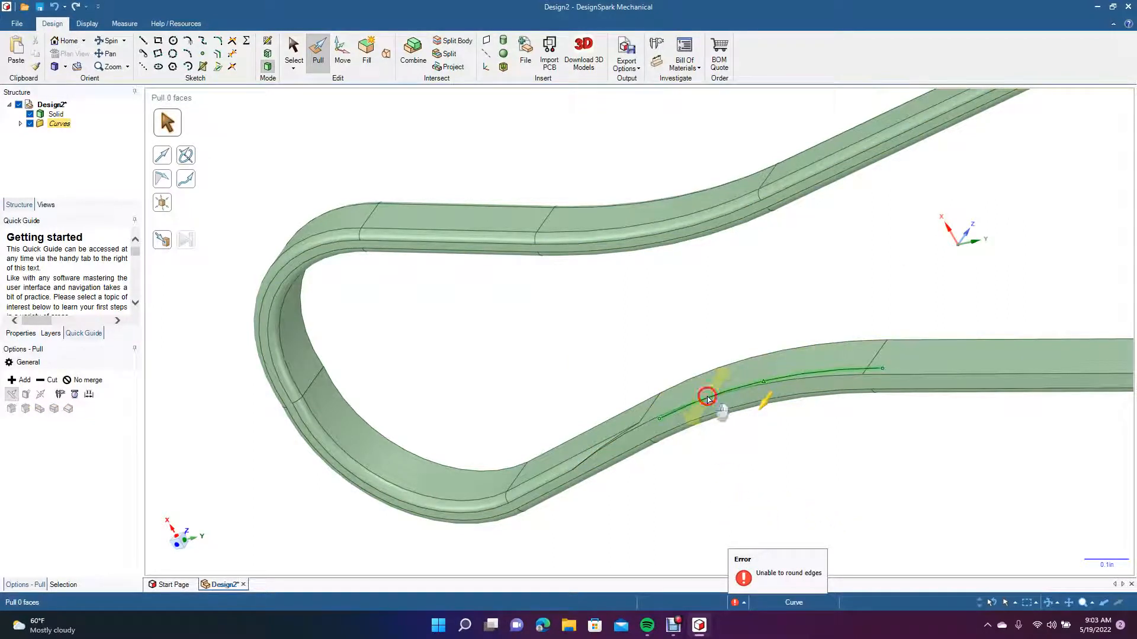
{"action": "left_click", "coordinate": [704, 400]}
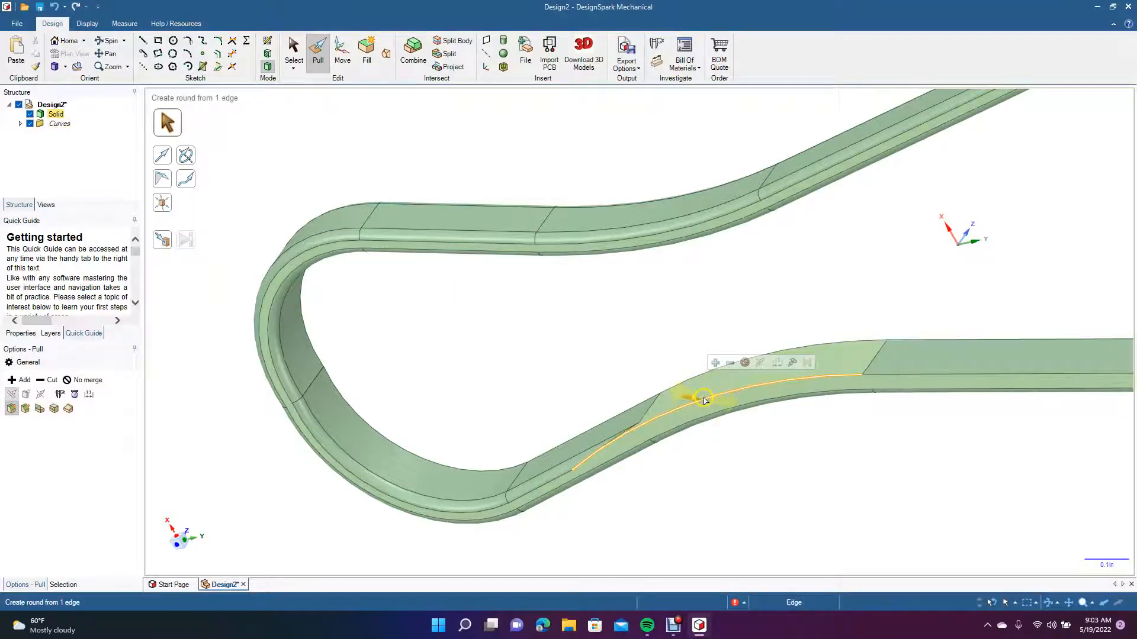
{"action": "left_click_drag", "start_coordinate": [704, 401], "coordinate": [840, 445]}
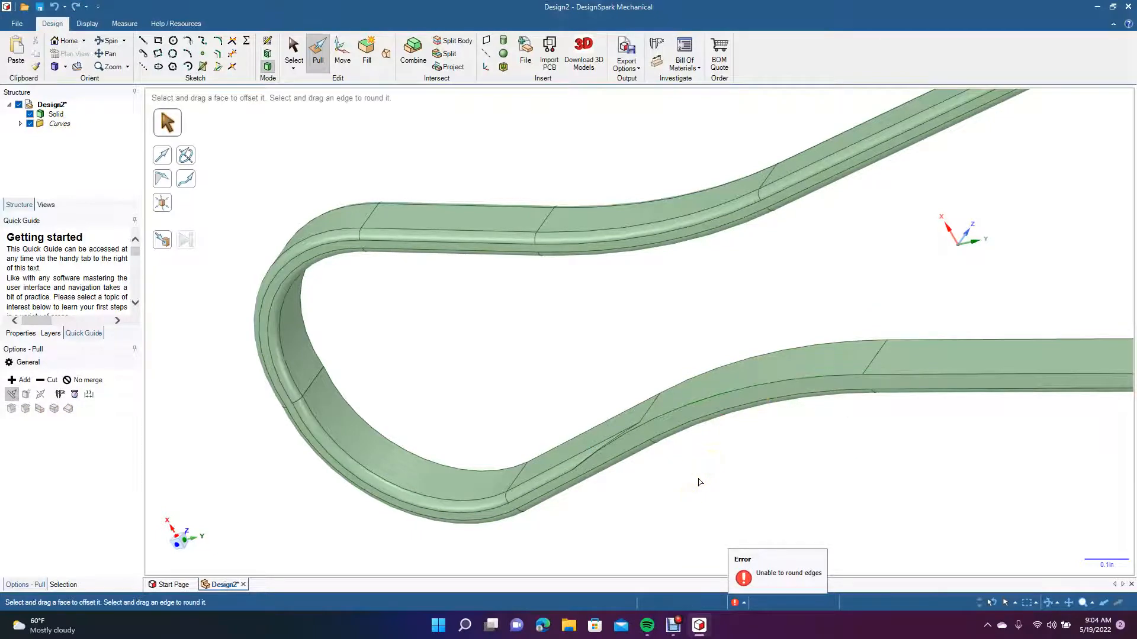
Undo the separate rounds on the small loop's inner arc and adjoining straight edge, and clear the edge selection
{"action": "key", "text": "ctrl+z"}
{"action": "key", "text": "ctrl+z"}
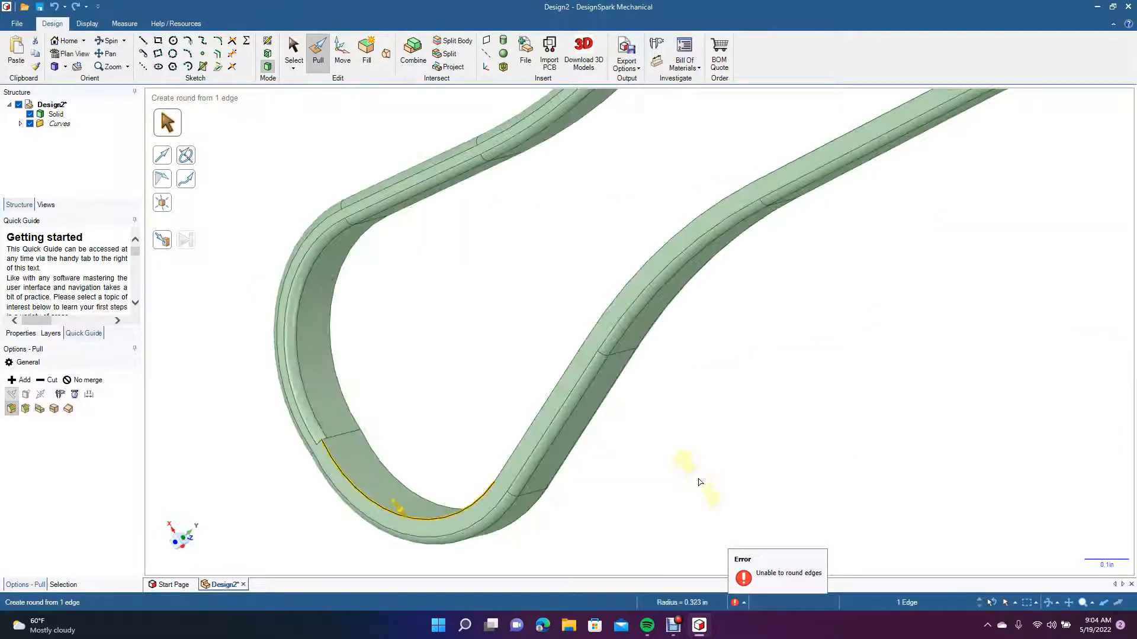
{"action": "key", "text": "ctrl+z"}
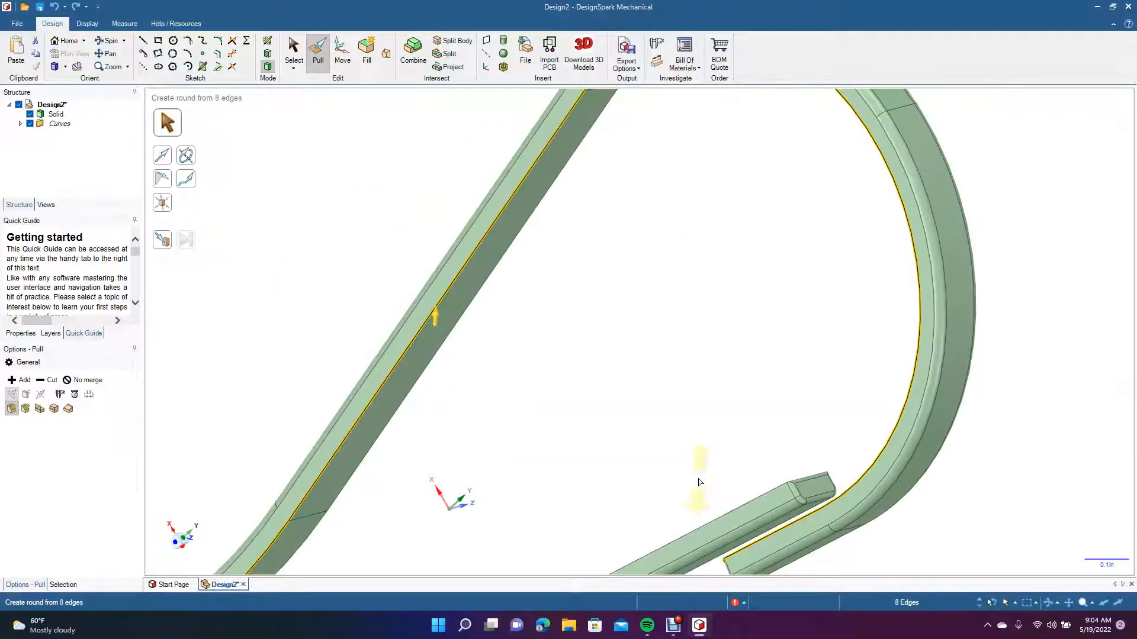
{"action": "scroll", "coordinate": [491, 459], "scroll_direction": "down", "scroll_amount": 3}
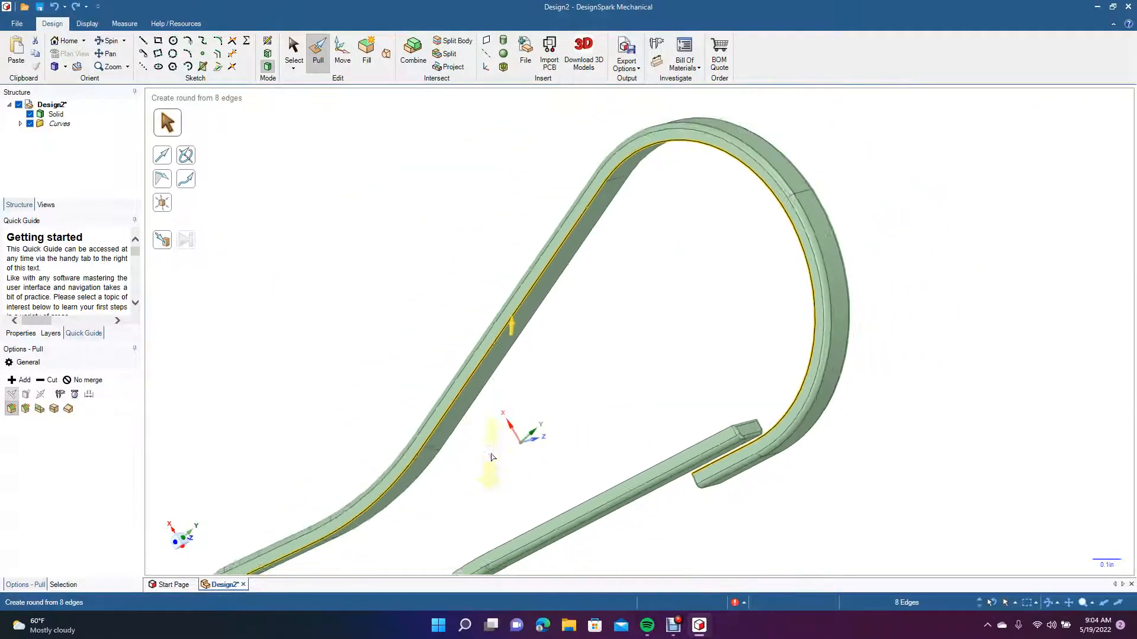
{"action": "left_click", "coordinate": [294, 50]}
{"action": "left_click", "coordinate": [301, 303]}
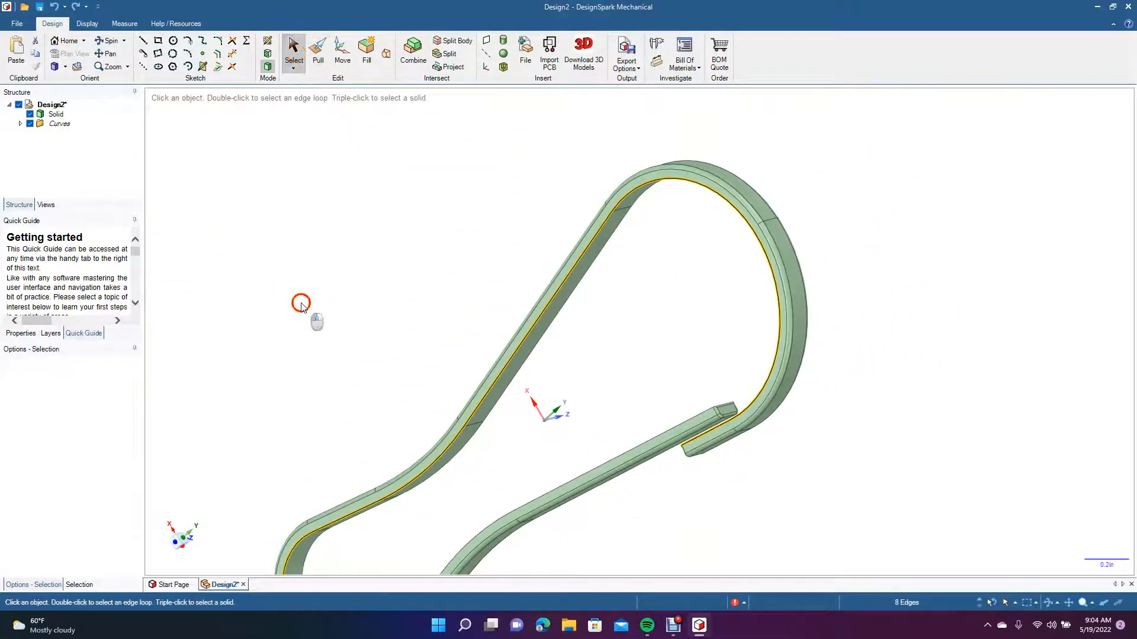
Examine the whole clip from several angles and orient it to the Top view
{"action": "left_click", "coordinate": [107, 41]}
{"action": "left_click_drag", "start_coordinate": [387, 339], "coordinate": [431, 234]}
{"action": "left_click_drag", "start_coordinate": [782, 349], "coordinate": [819, 329]}
{"action": "left_click_drag", "start_coordinate": [787, 292], "coordinate": [713, 363]}
{"action": "key", "text": "Escape"}
{"action": "scroll", "coordinate": [721, 363], "scroll_direction": "down", "scroll_amount": 5}
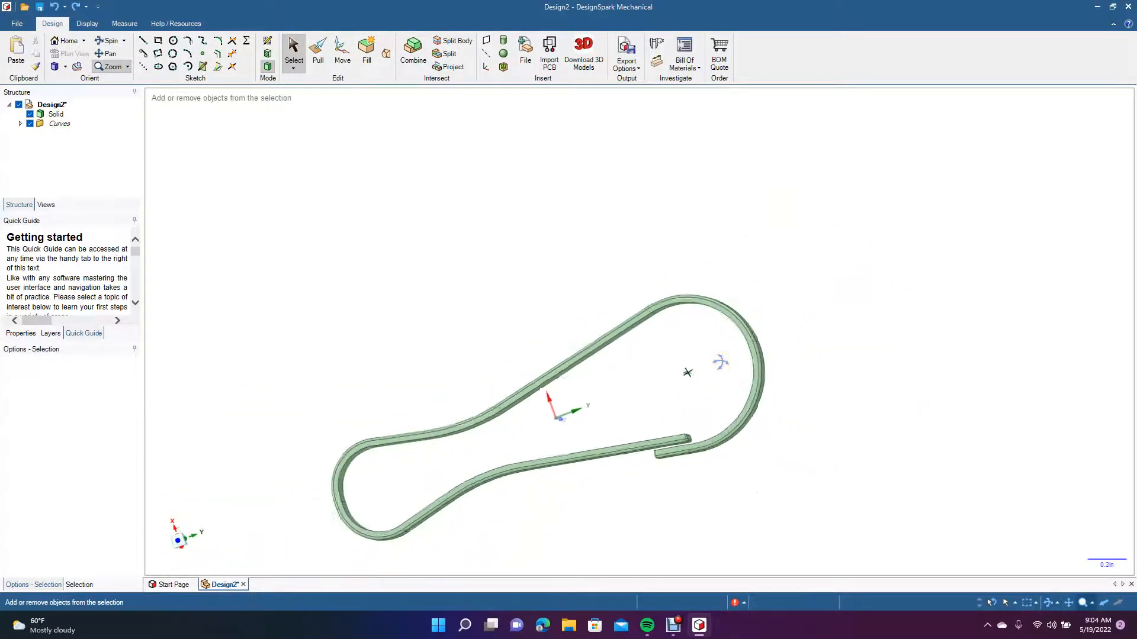
{"action": "left_click", "coordinate": [65, 66]}
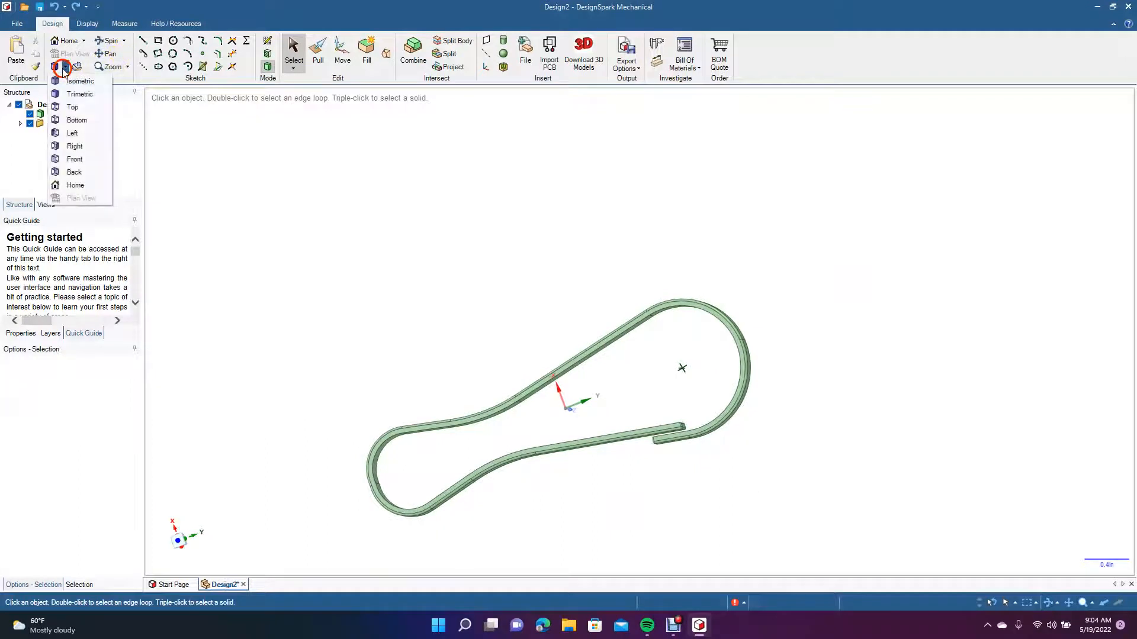
{"action": "left_click", "coordinate": [72, 106]}
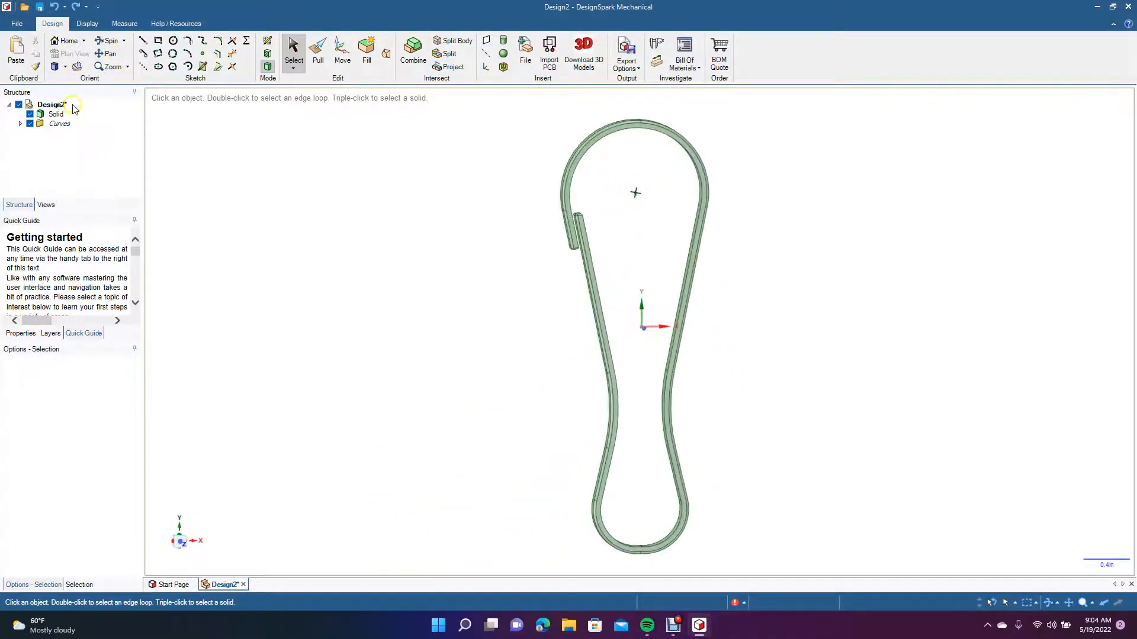